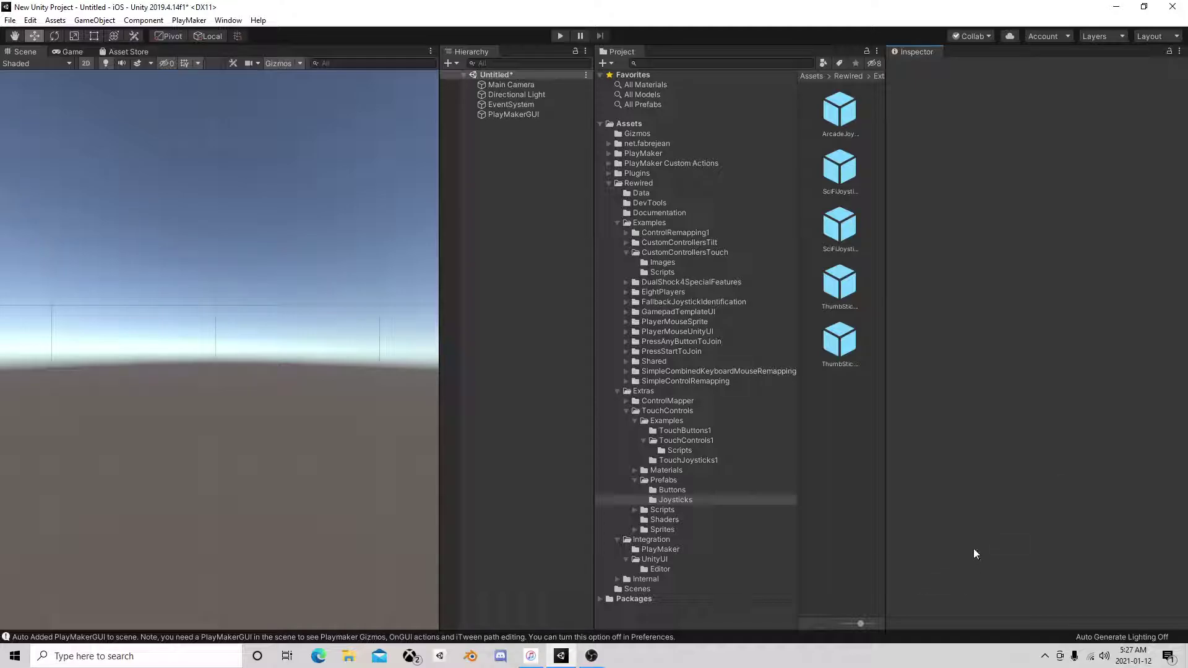
# Narrow the Scene and Hierarchy panels, then inspect EventSystem, PlayMakerGUI and Main Camera
pyautogui.click(509, 177)
pyautogui.moveTo(592, 207); pyautogui.dragTo(560, 218)
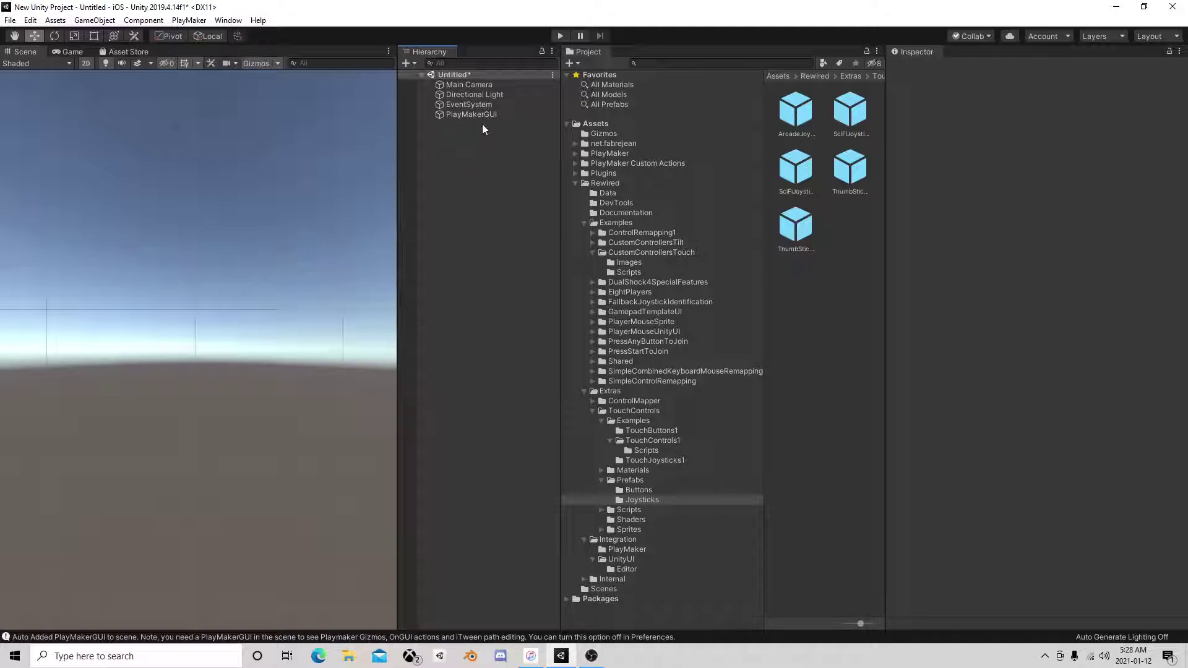
pyautogui.click(470, 105)
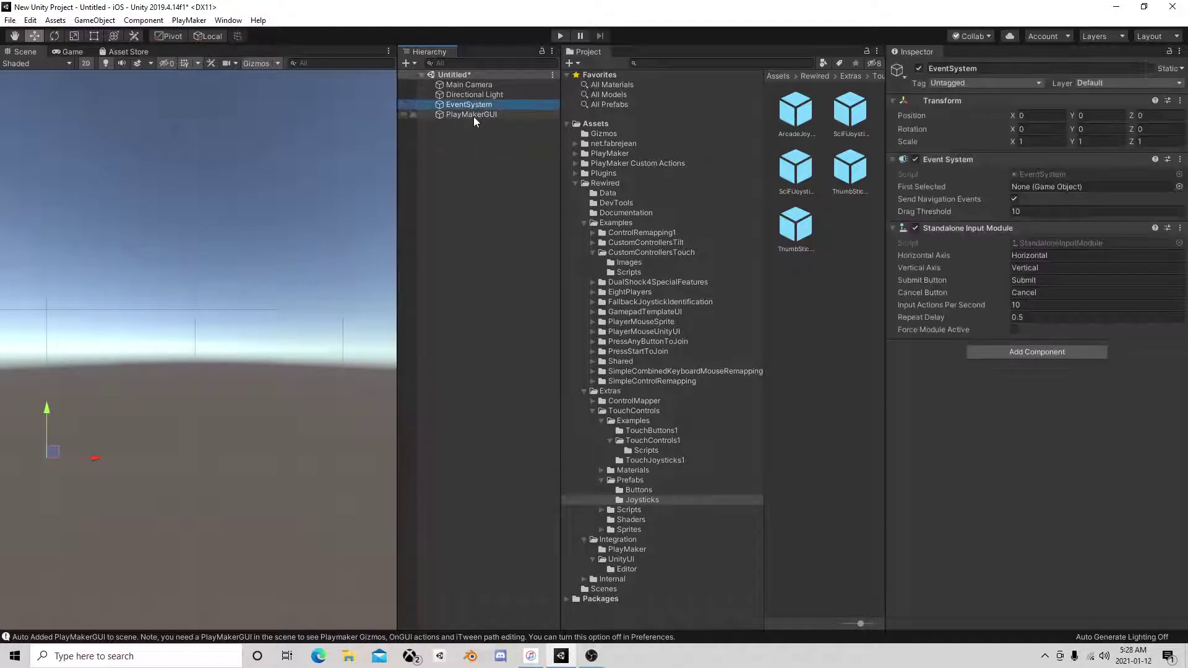
pyautogui.click(470, 114)
pyautogui.click(465, 86)
pyautogui.click(473, 162)
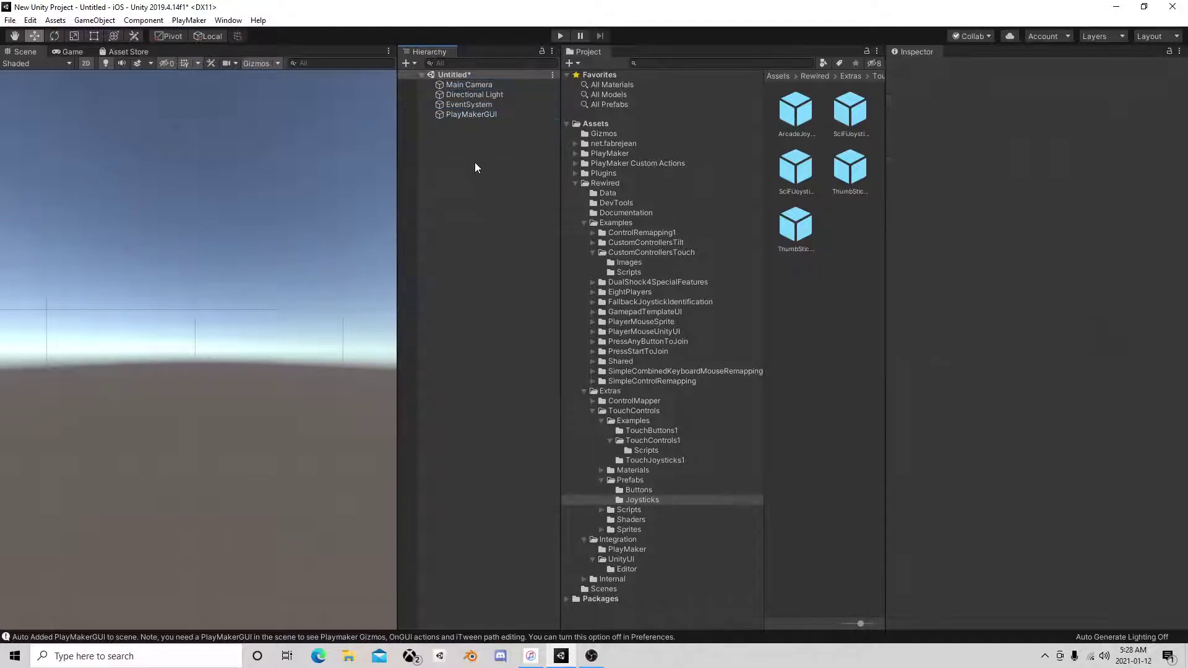
# Add a Rewired Input Manager to the scene via Window > Rewired > Create and select it
pyautogui.click(228, 20)
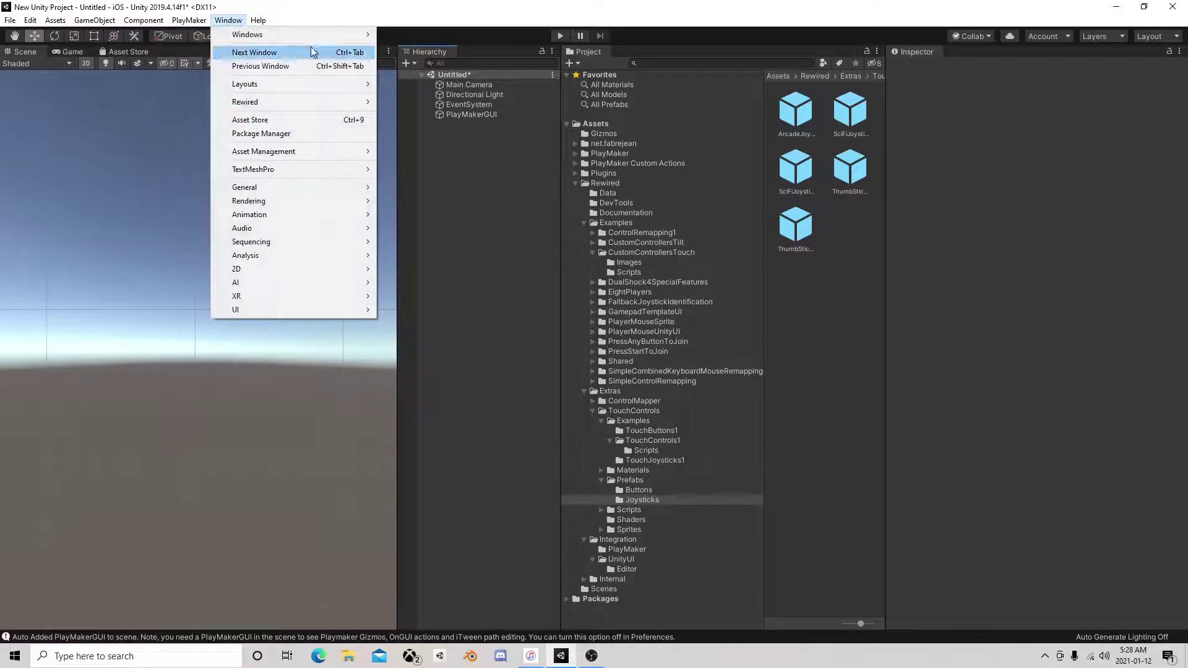
pyautogui.moveTo(361, 105)
pyautogui.moveTo(427, 103)
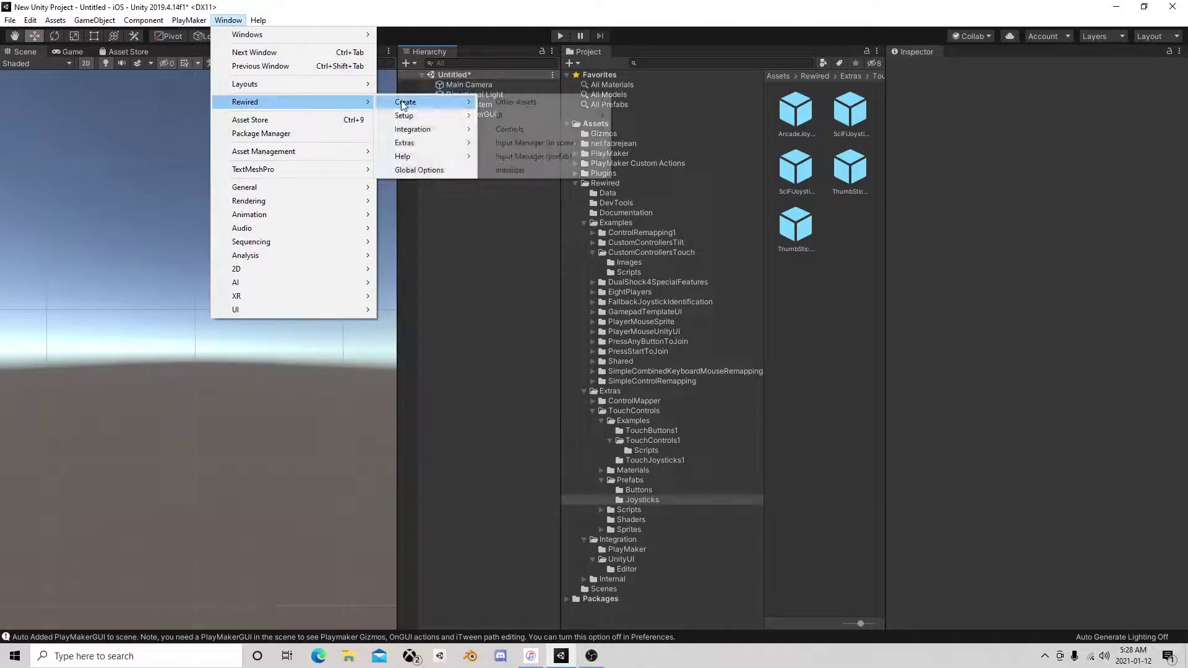
pyautogui.click(529, 144)
pyautogui.click(481, 125)
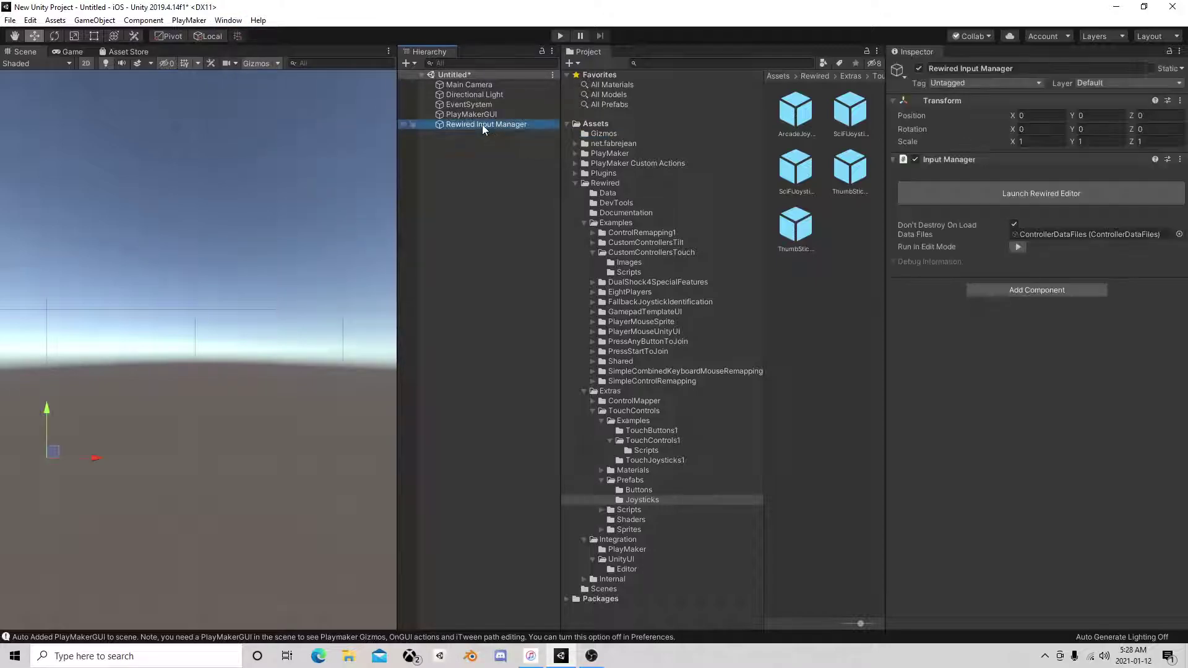
pyautogui.click(477, 161)
pyautogui.click(473, 125)
# Launch the Rewired Editor and create a new player, Player0, on the Players page
pyautogui.click(1030, 195)
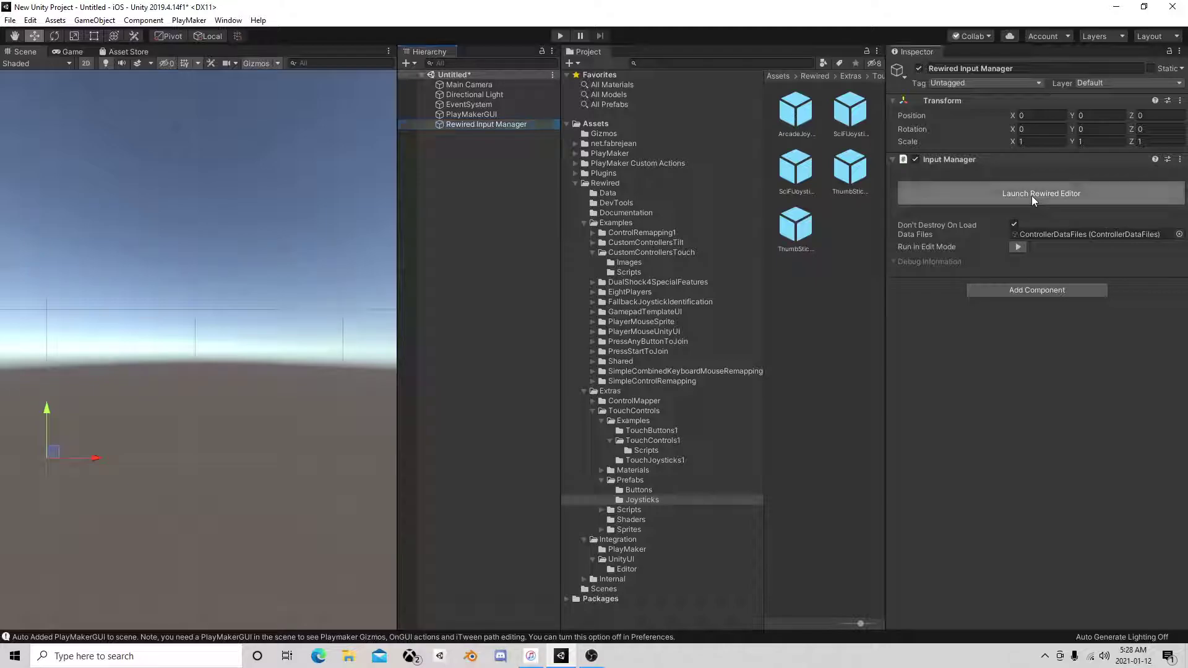
pyautogui.moveTo(424, 80); pyautogui.dragTo(498, 100)
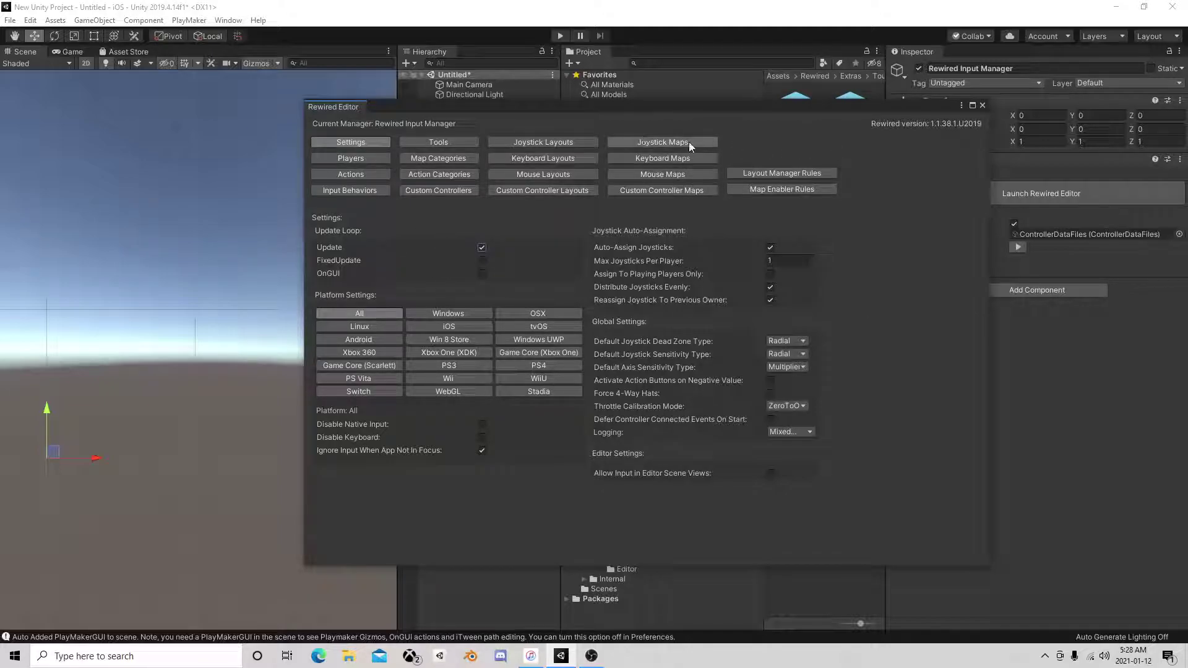
pyautogui.click(364, 160)
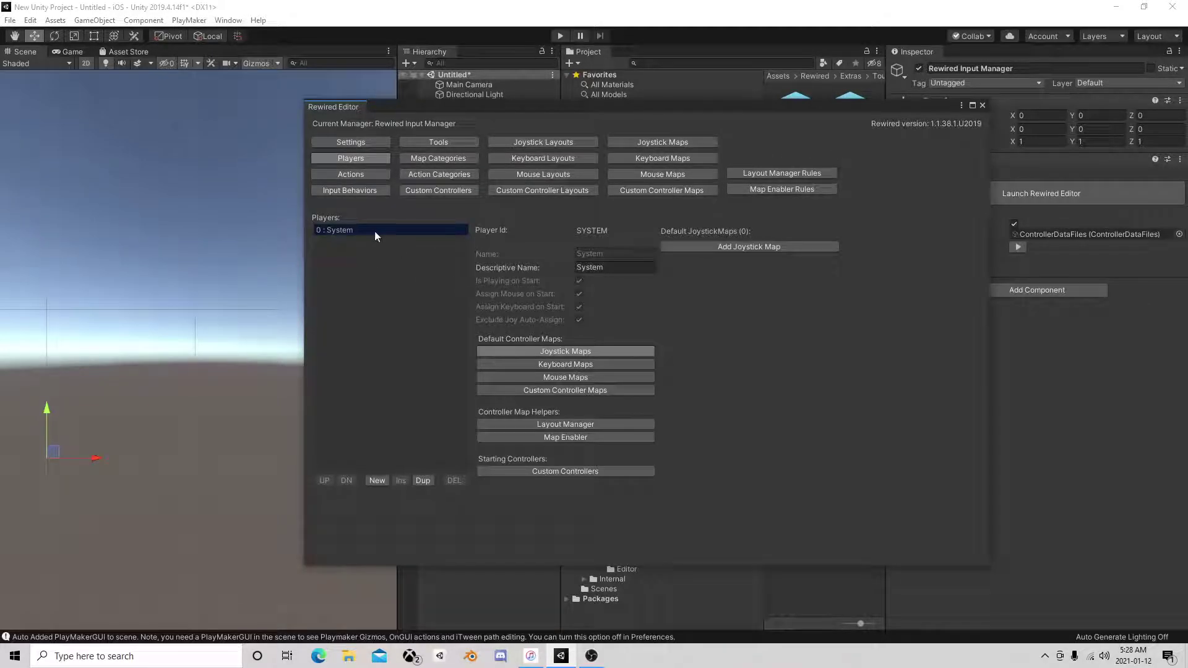
pyautogui.click(377, 481)
pyautogui.click(344, 243)
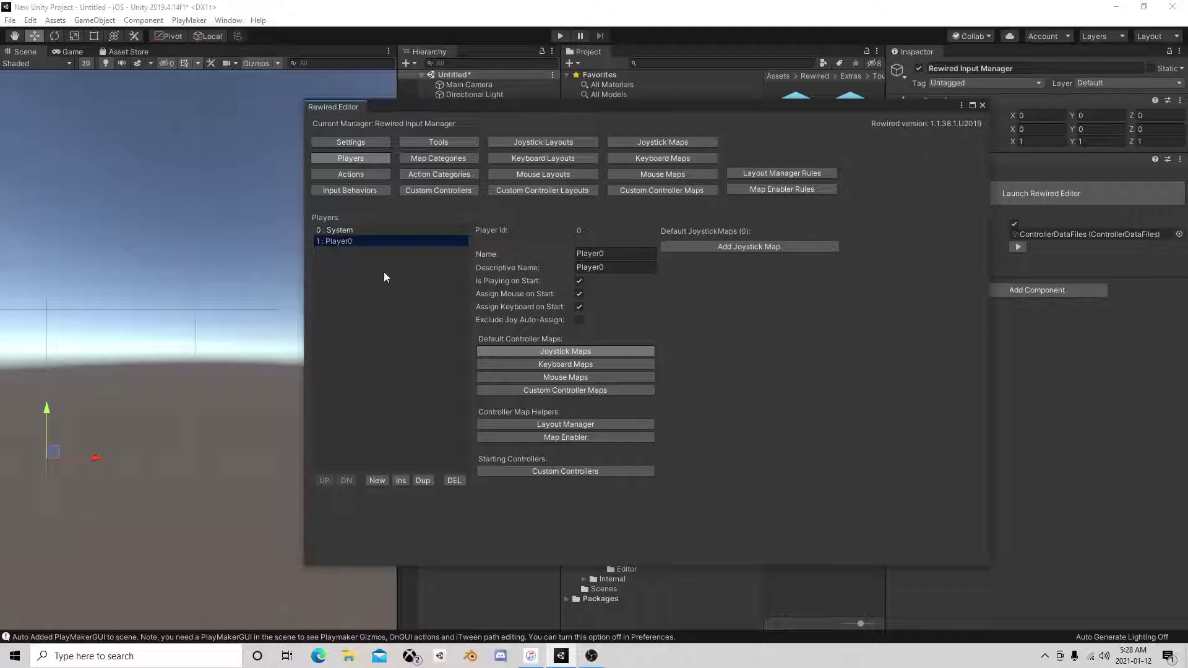
# Create a new action named Horizontal with type Axis on the Actions page
pyautogui.click(365, 176)
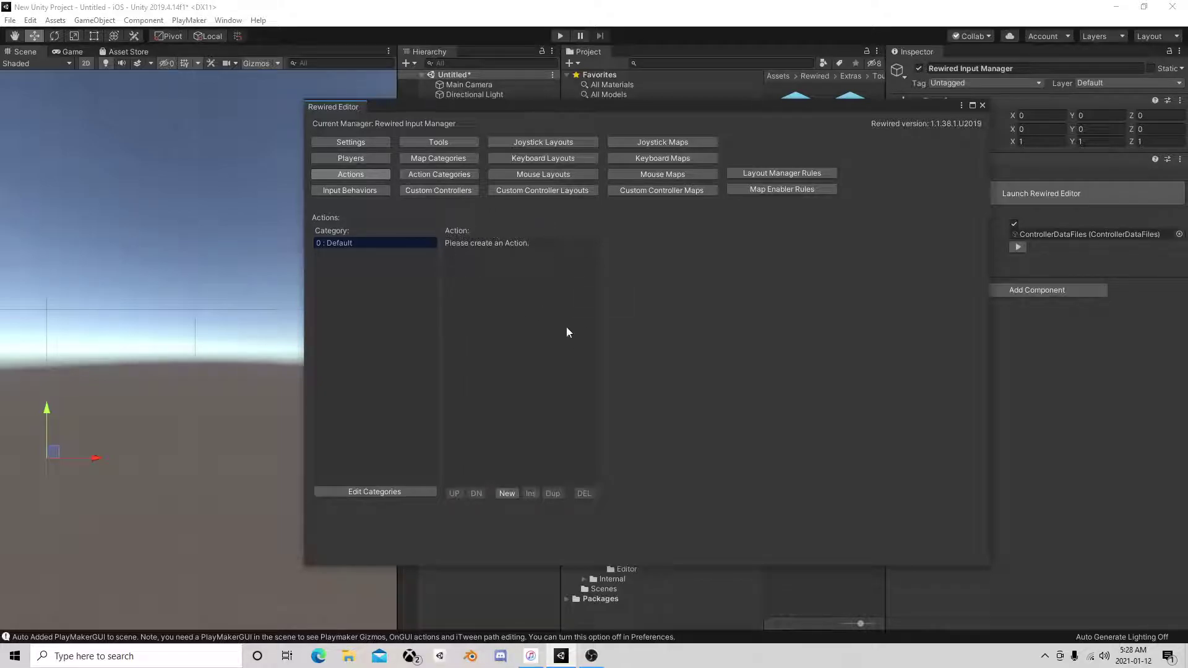
pyautogui.click(509, 493)
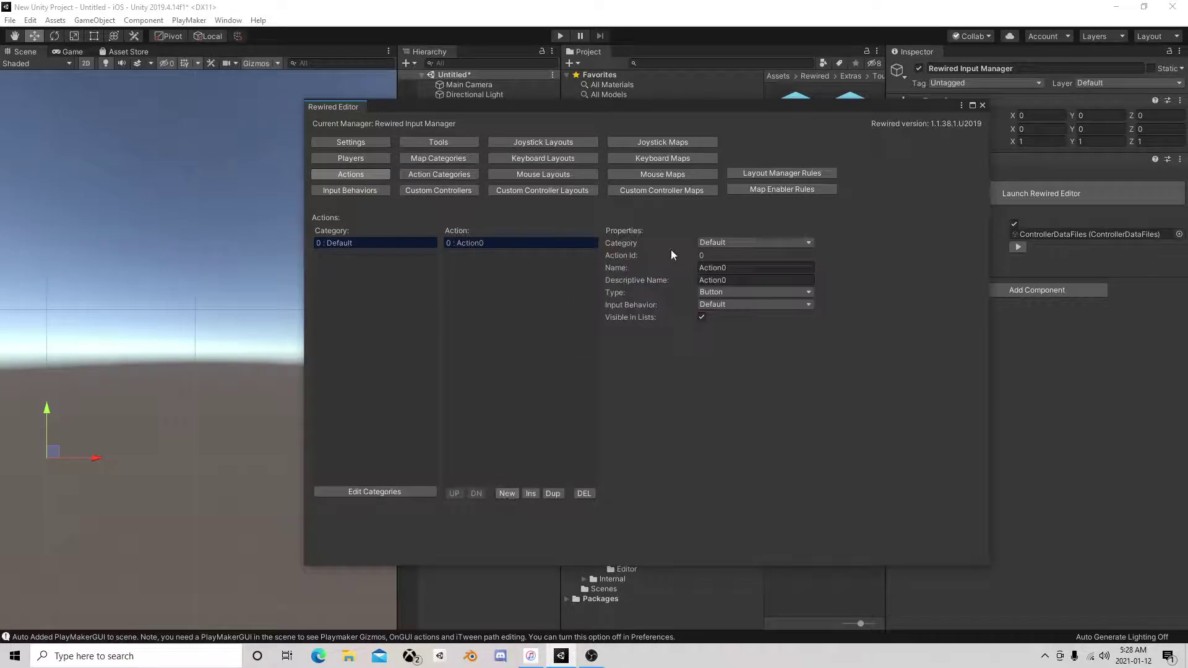
pyautogui.click(739, 267)
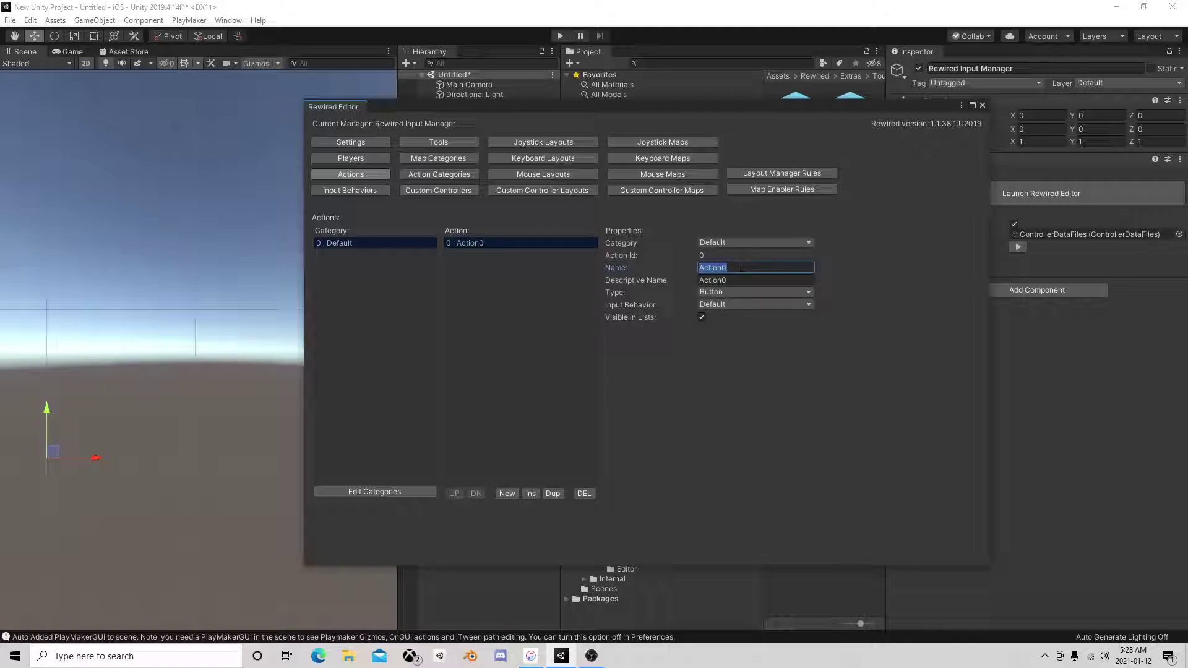
pyautogui.write('Horizontal')
pyautogui.click(725, 292)
pyautogui.click(714, 301)
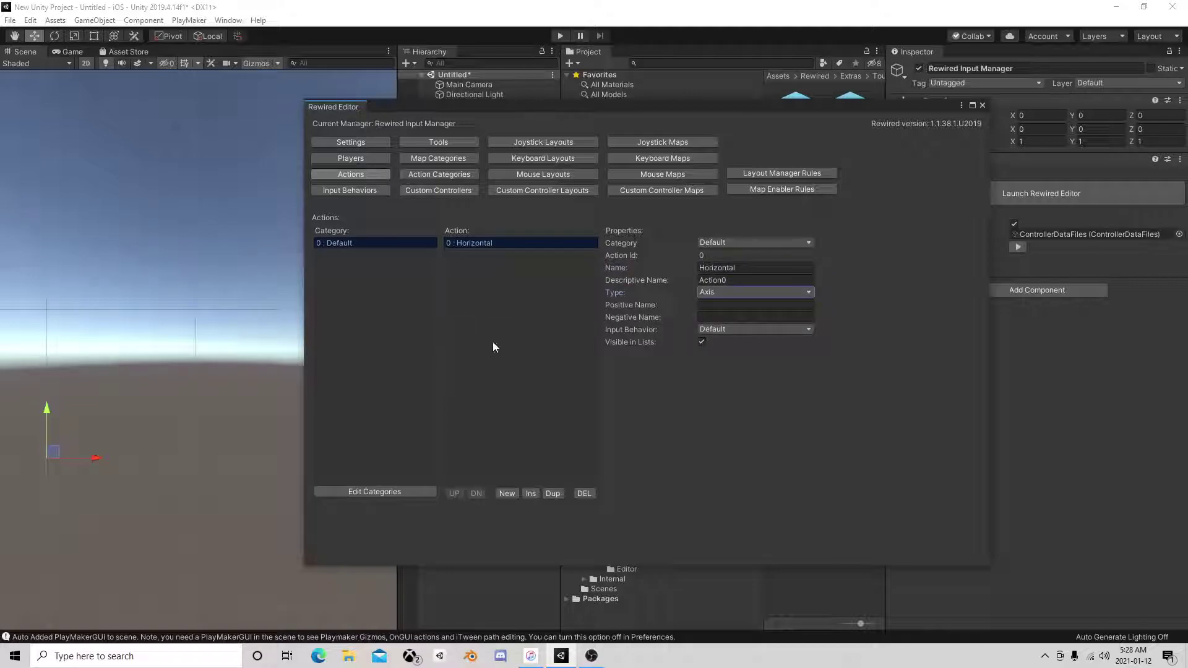
# Create a second action named Verical, also of type Axis
pyautogui.click(507, 493)
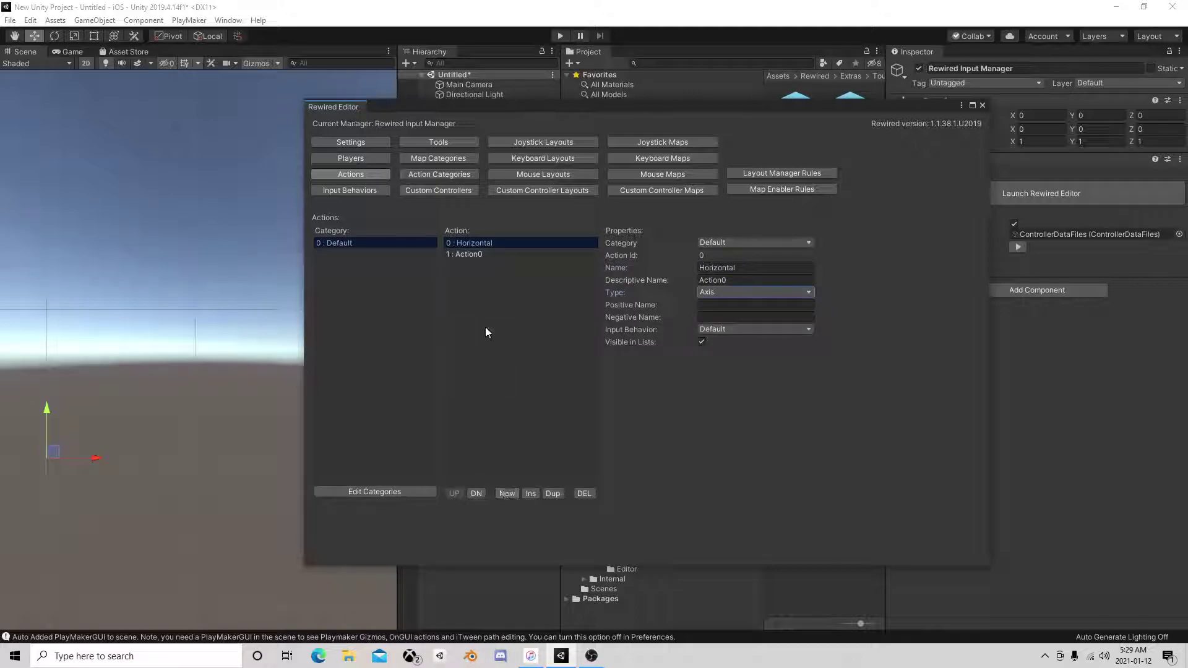
pyautogui.click(485, 254)
pyautogui.click(752, 268)
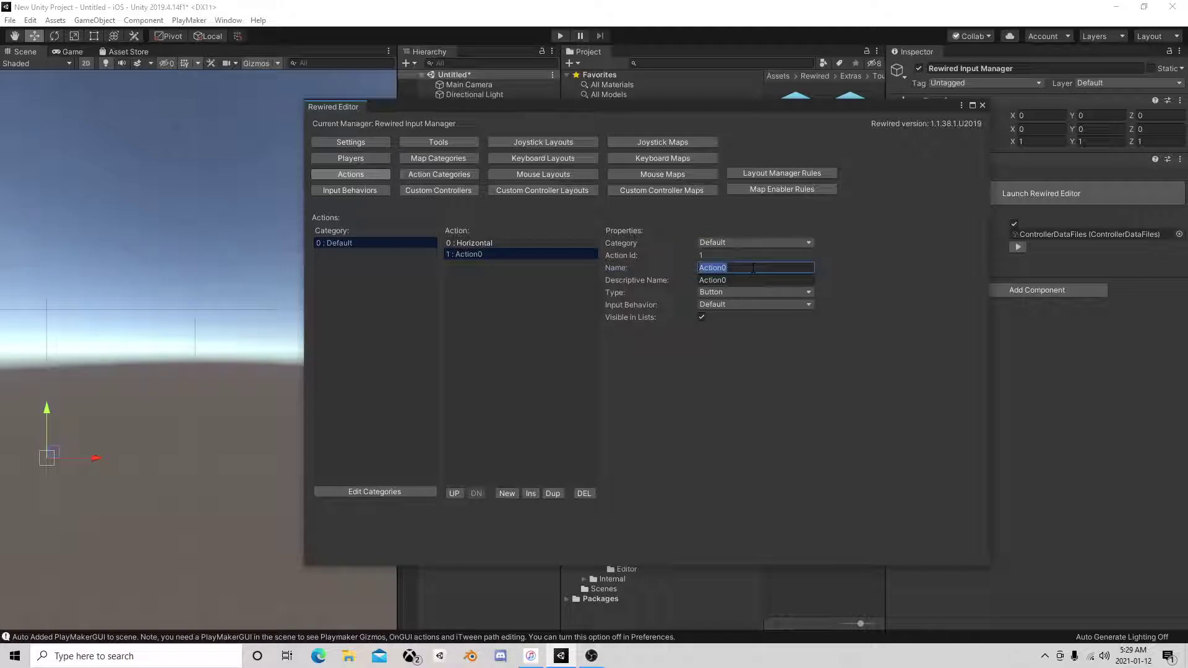
pyautogui.write('Verical')
pyautogui.click(724, 290)
pyautogui.click(741, 304)
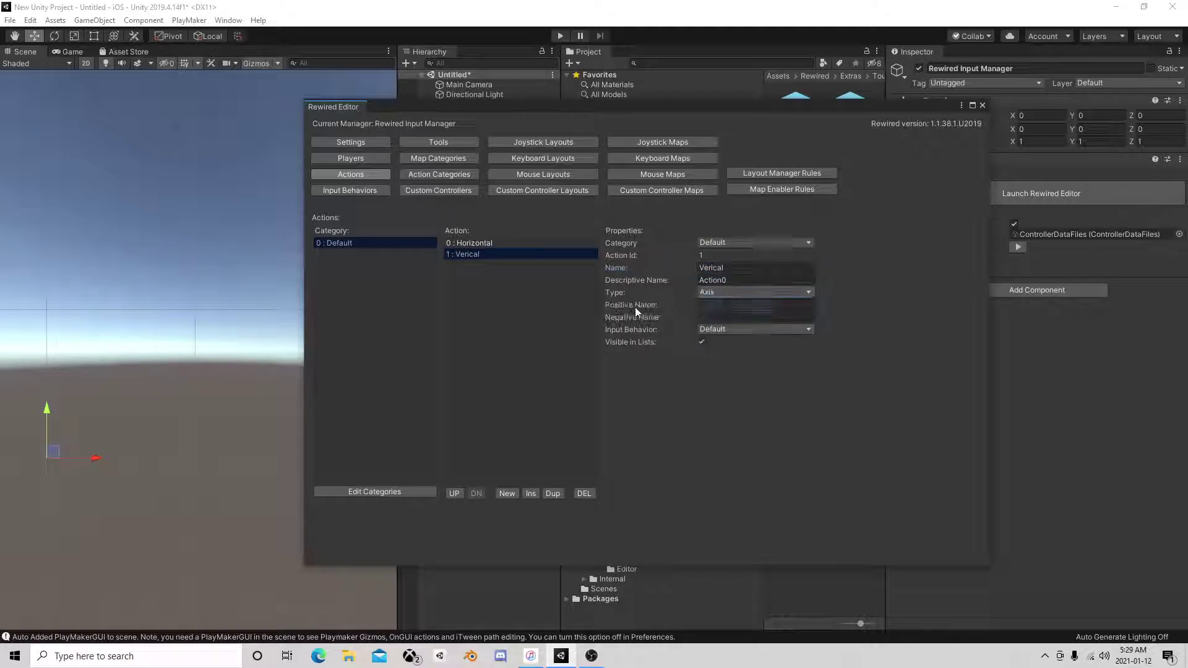
pyautogui.click(487, 244)
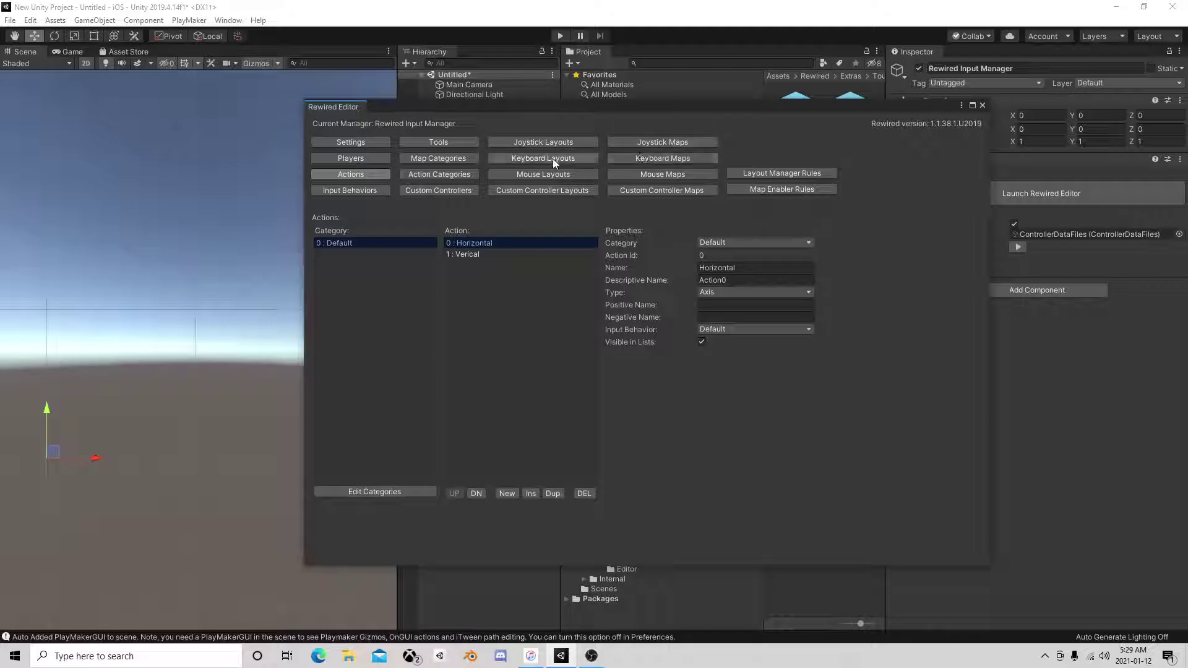
pyautogui.click(648, 145)
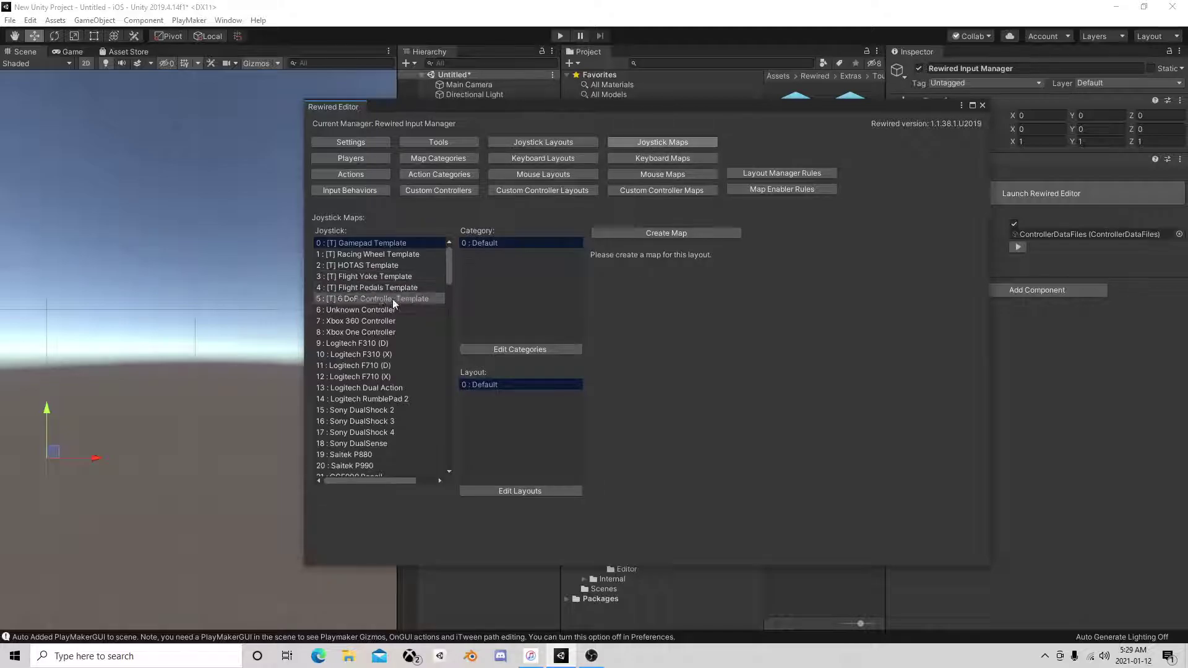
pyautogui.scroll(-2, 392, 307)
pyautogui.scroll(2, 393, 309)
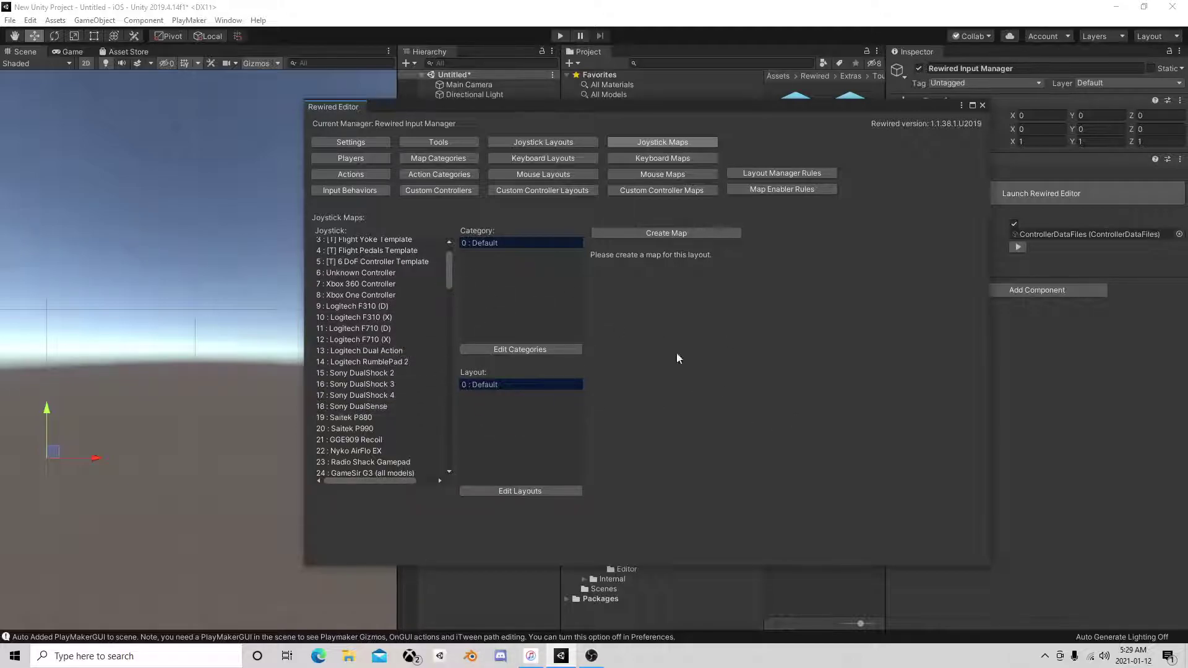
pyautogui.moveTo(448, 274)
pyautogui.mouseDown()
pyautogui.moveTo(443, 461)
pyautogui.moveTo(446, 259)
pyautogui.mouseUp()
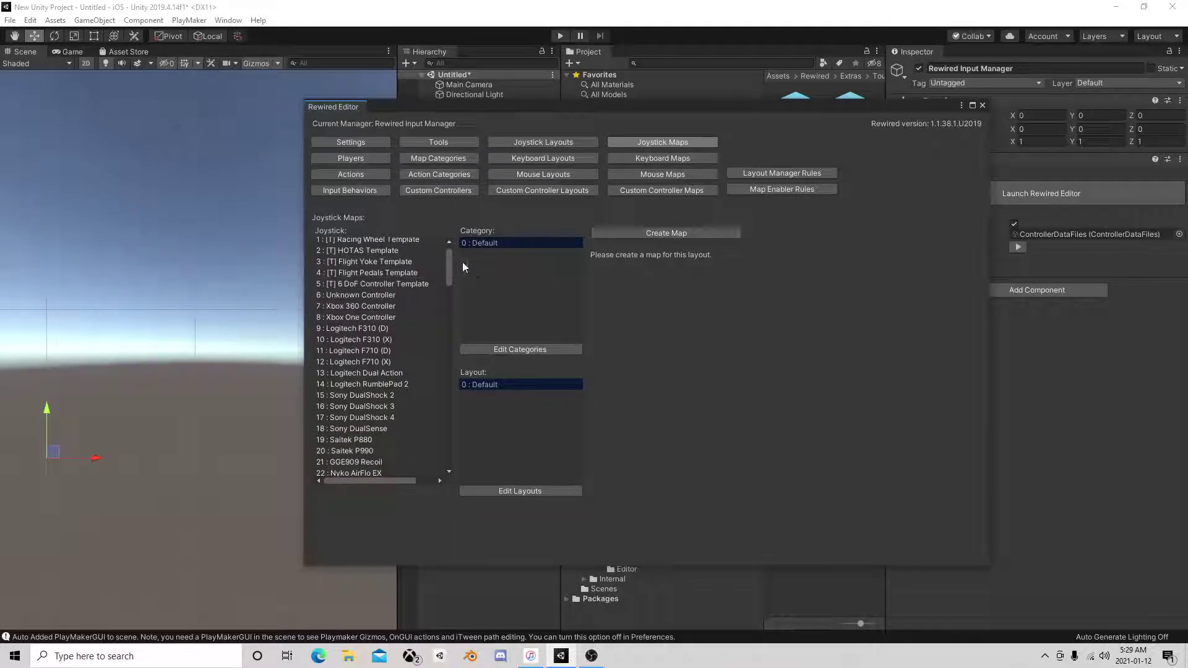
pyautogui.click(652, 158)
pyautogui.click(644, 176)
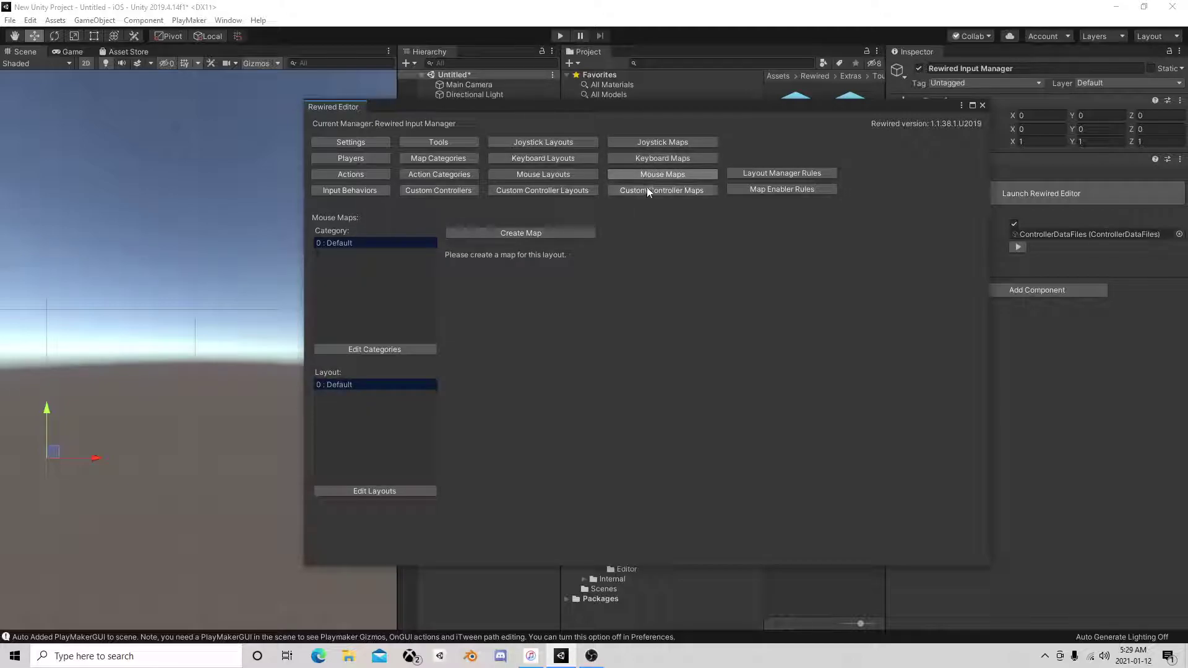
pyautogui.click(653, 145)
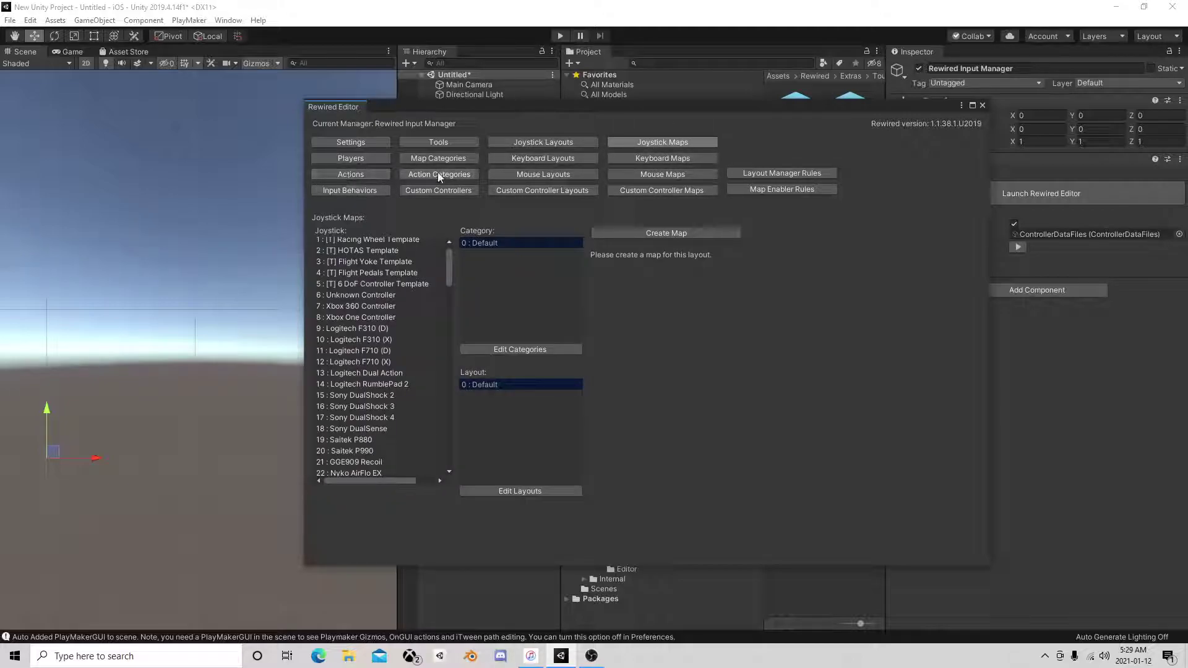
pyautogui.click(364, 174)
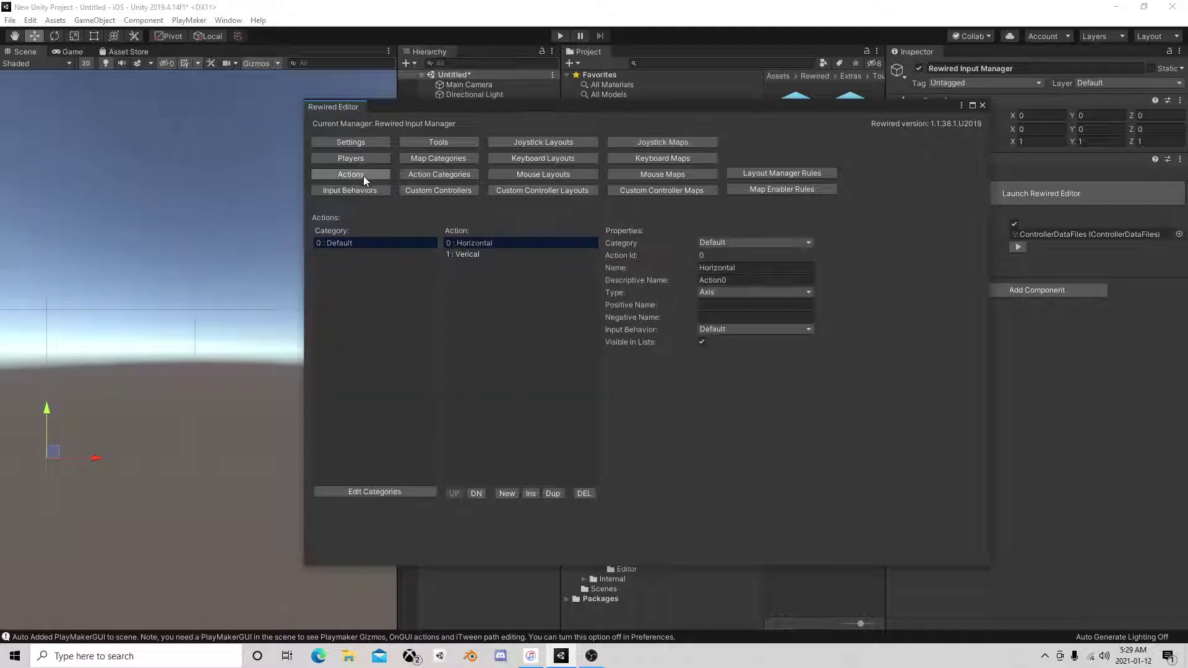
# Create CustomController0 with two axes named H and V
pyautogui.click(431, 191)
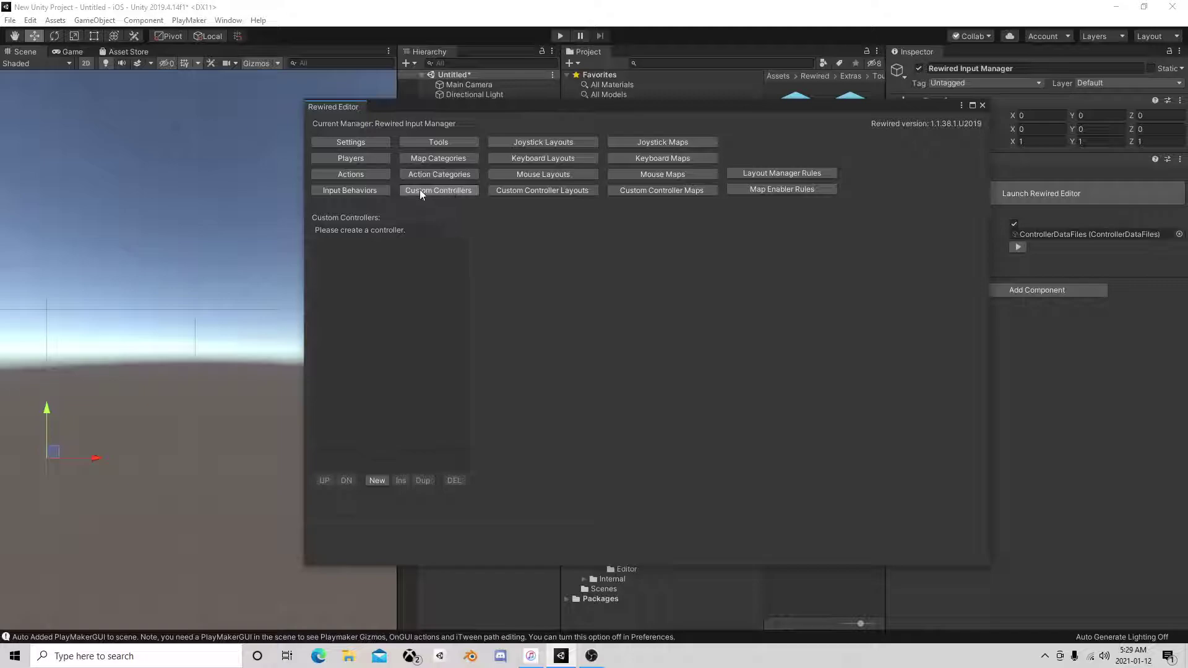
pyautogui.click(377, 480)
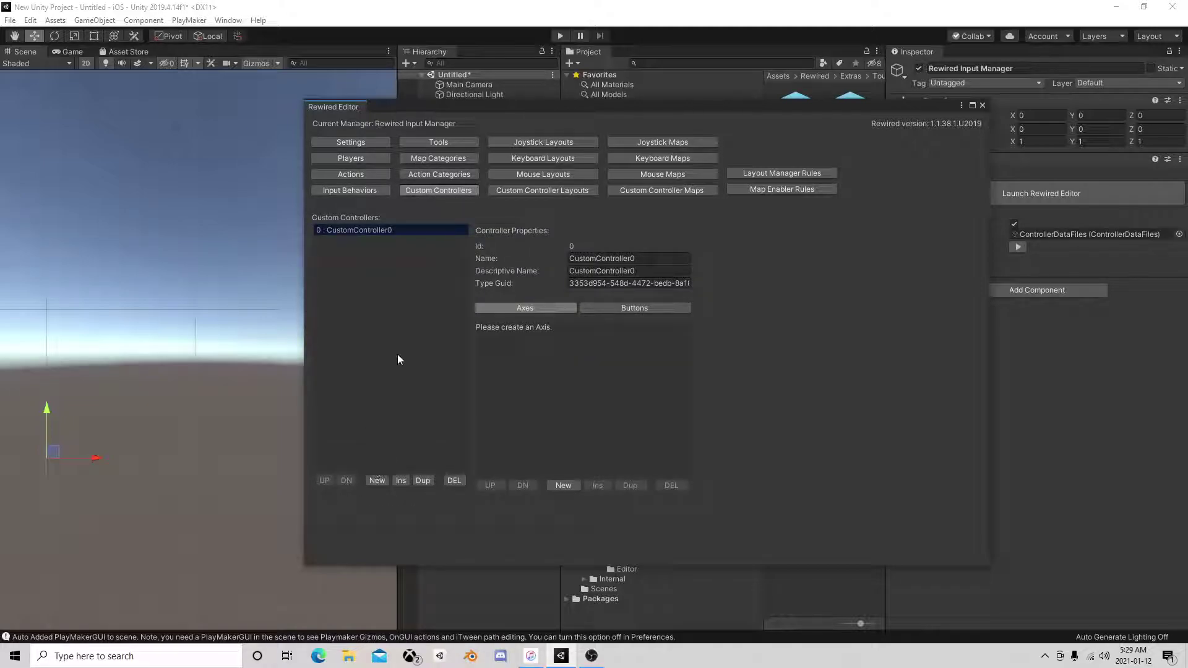
pyautogui.click(562, 487)
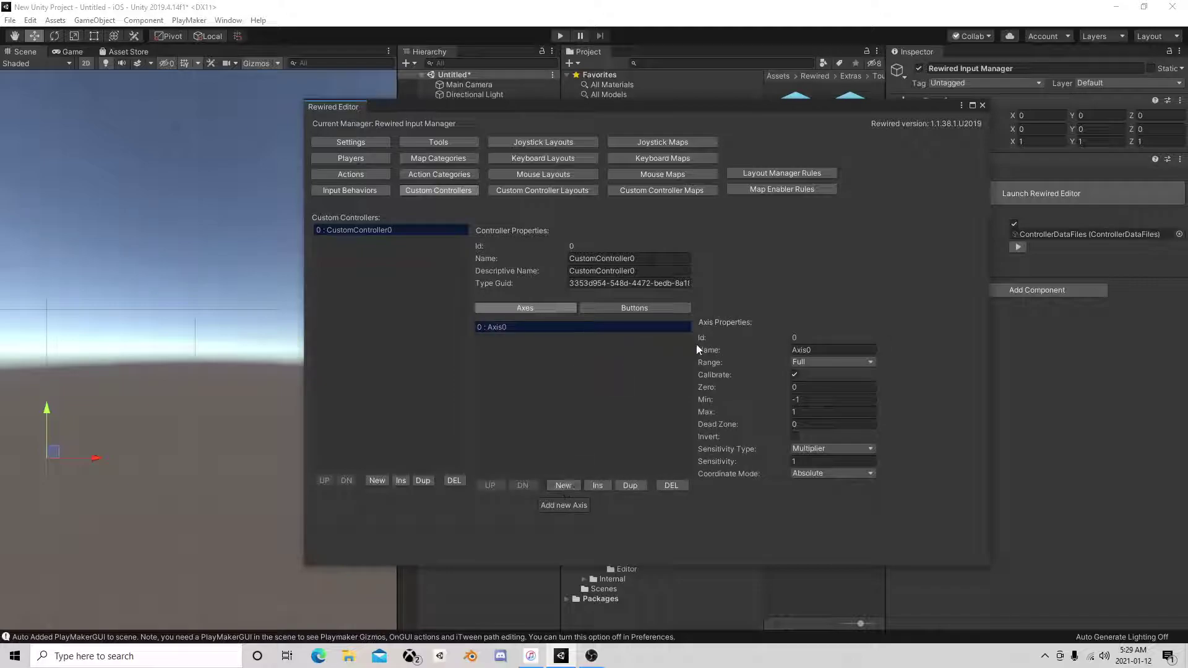
pyautogui.click(835, 351)
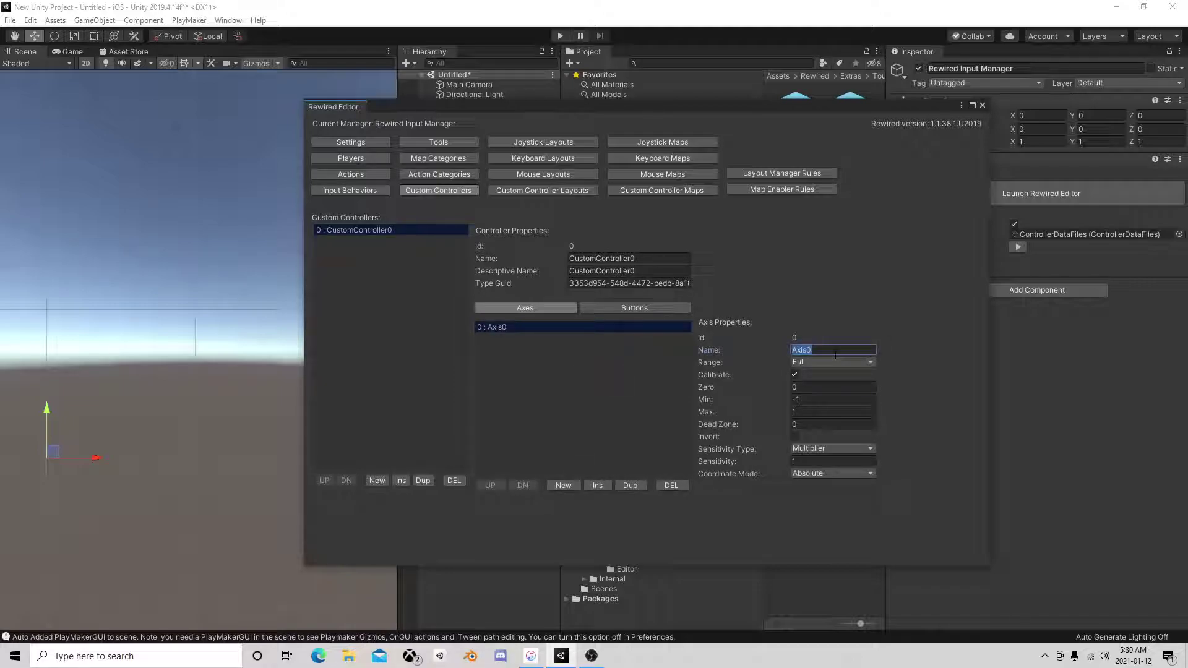
pyautogui.write('H')
pyautogui.click(563, 486)
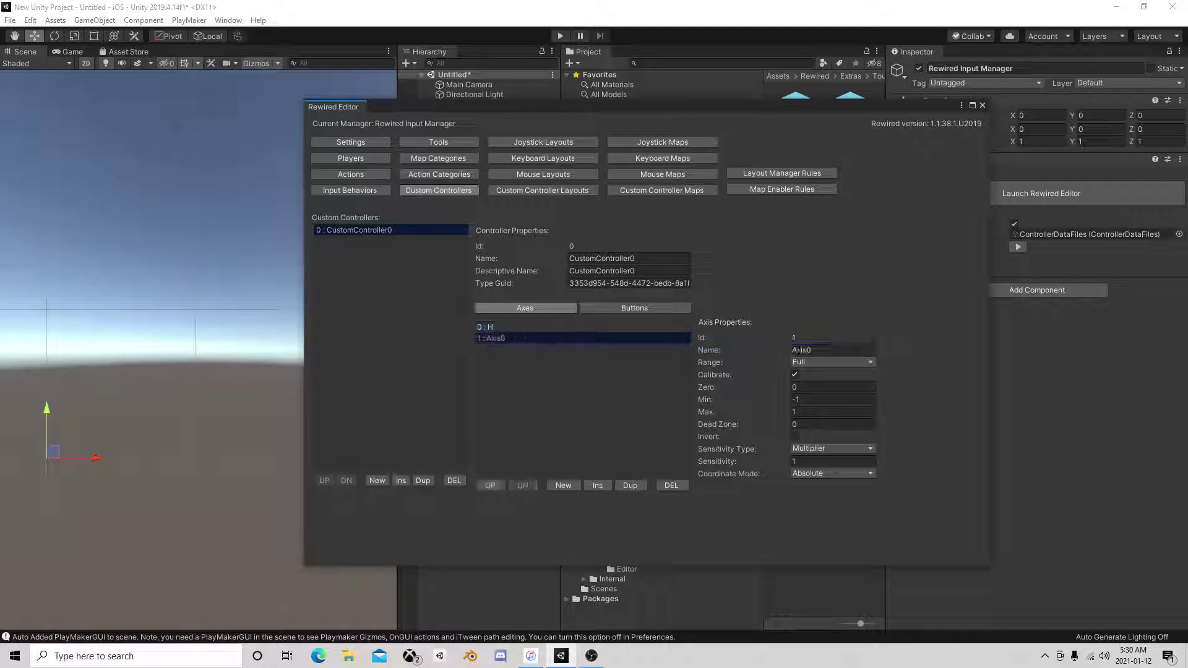
pyautogui.press('Tab')
pyautogui.write('V')
# Add button Button0 to CustomController0 and review its axes and buttons
pyautogui.click(663, 306)
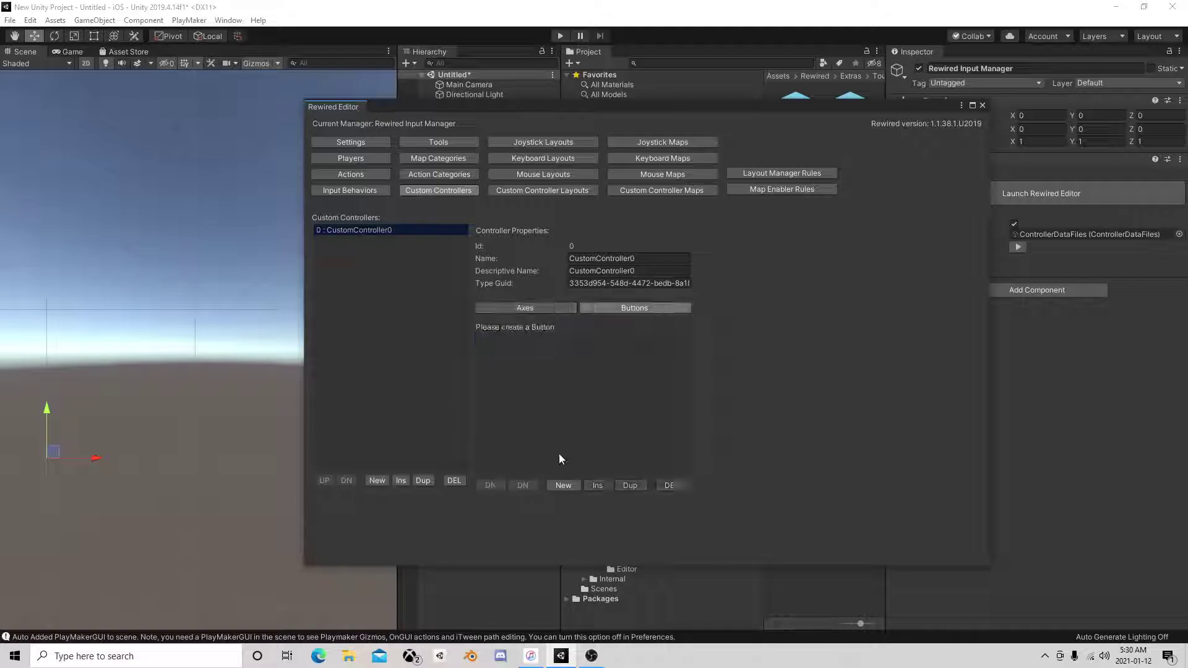
pyautogui.click(562, 483)
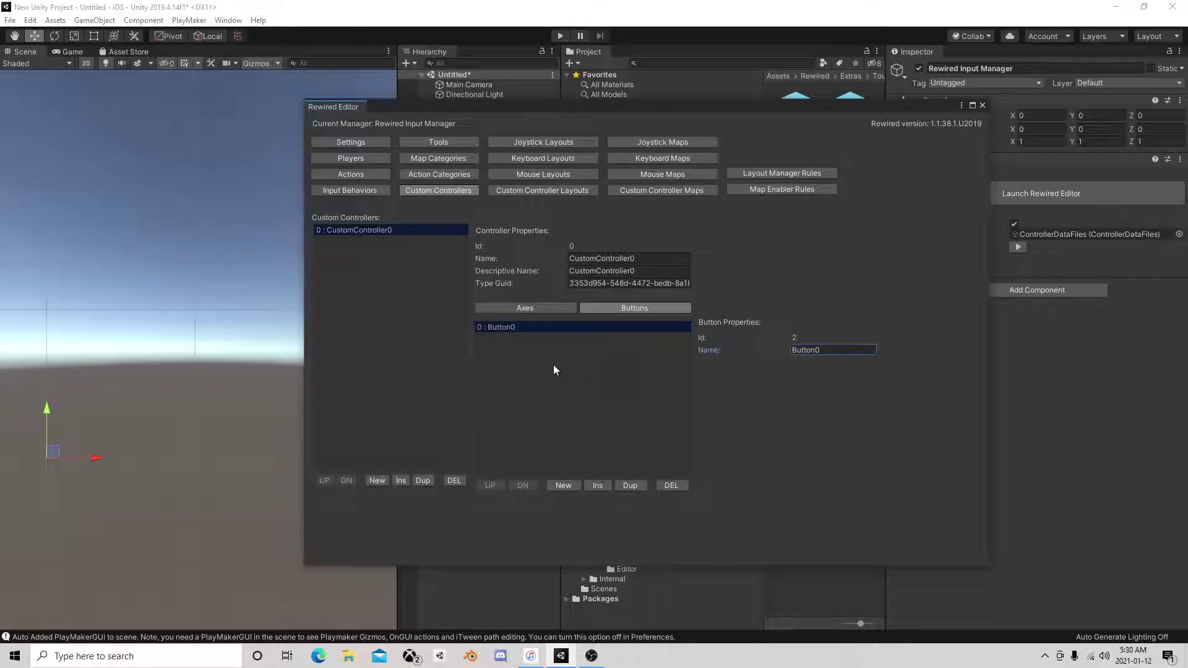
pyautogui.click(549, 305)
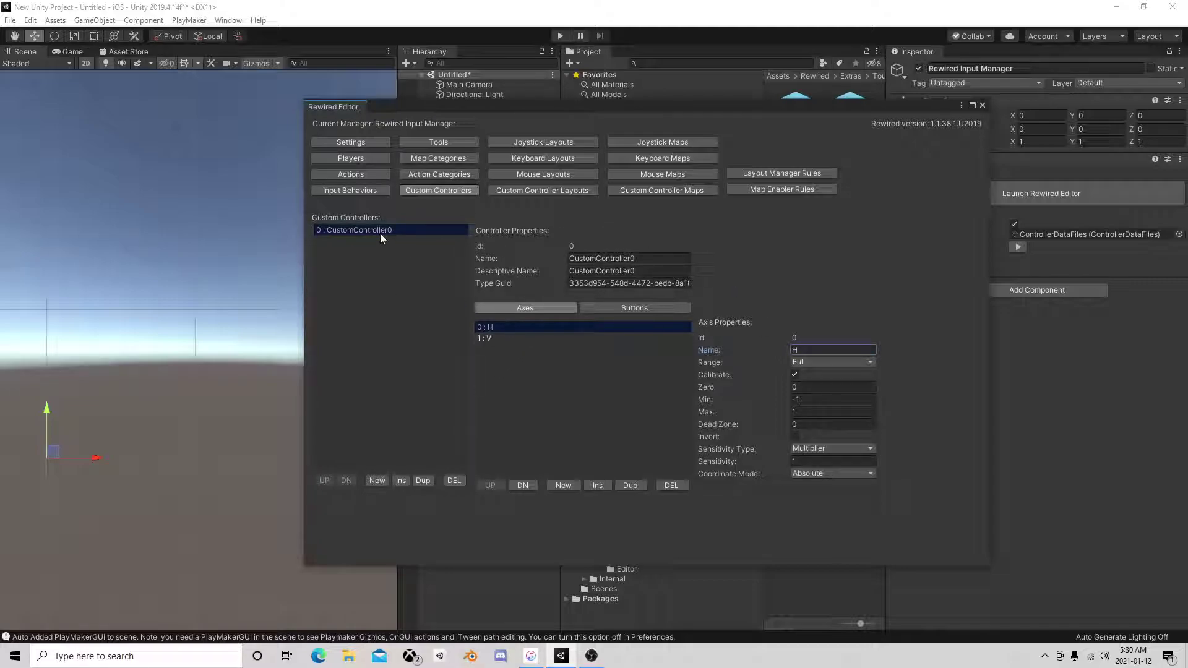
pyautogui.click(503, 327)
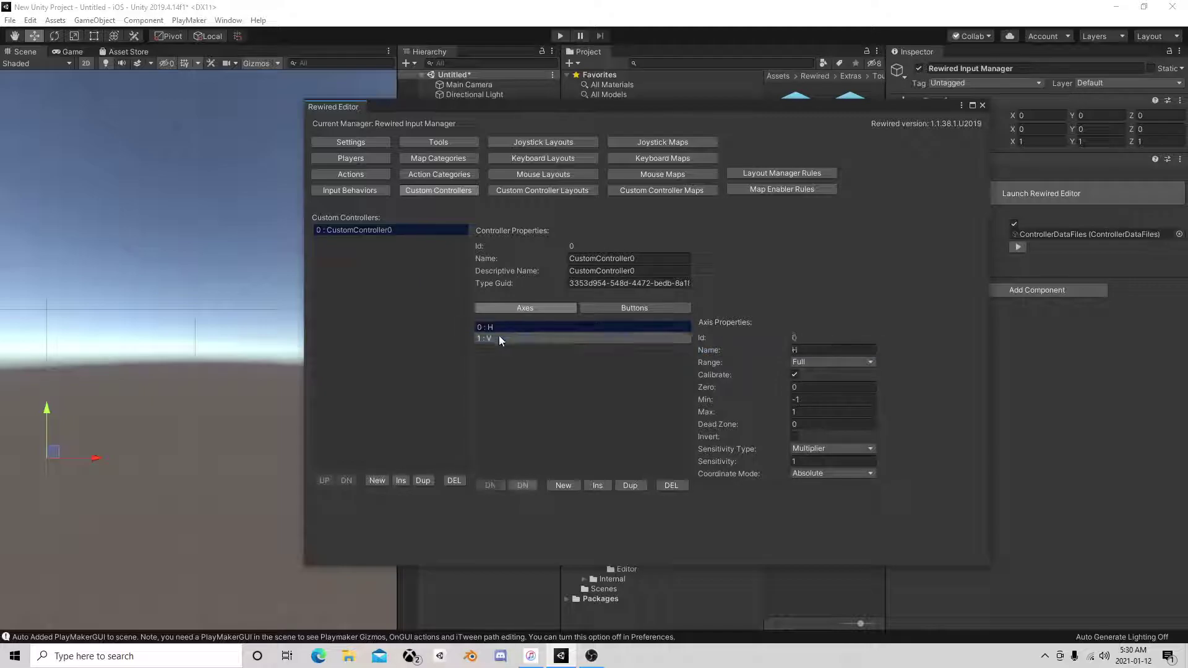
pyautogui.click(585, 309)
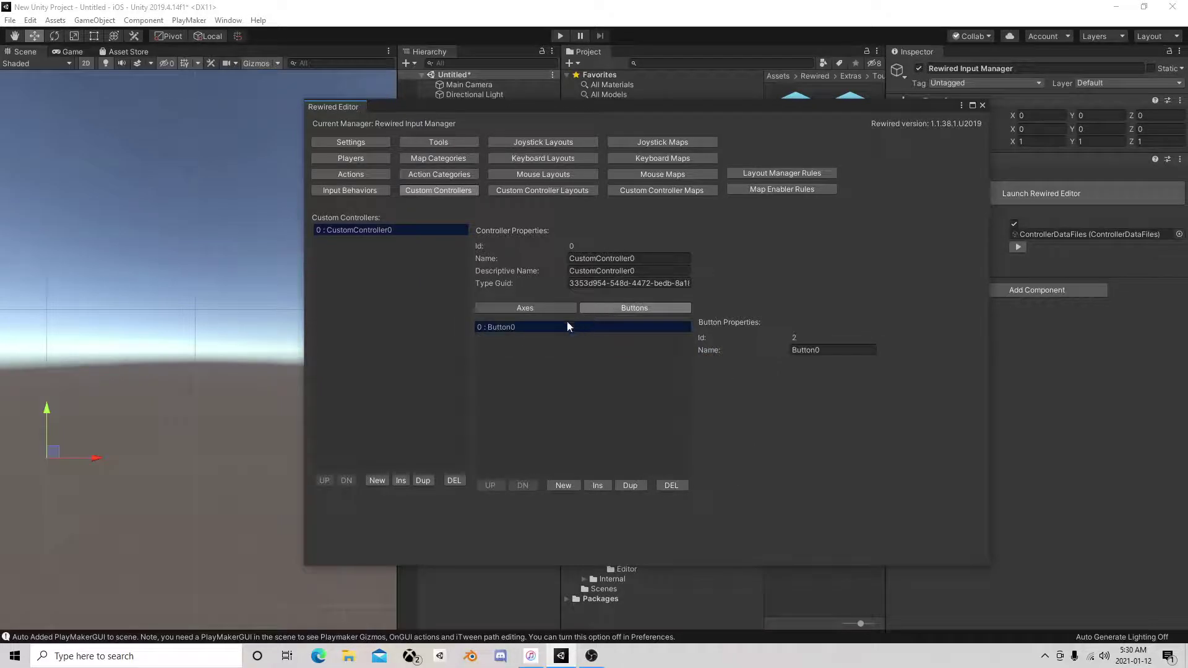
pyautogui.click(532, 308)
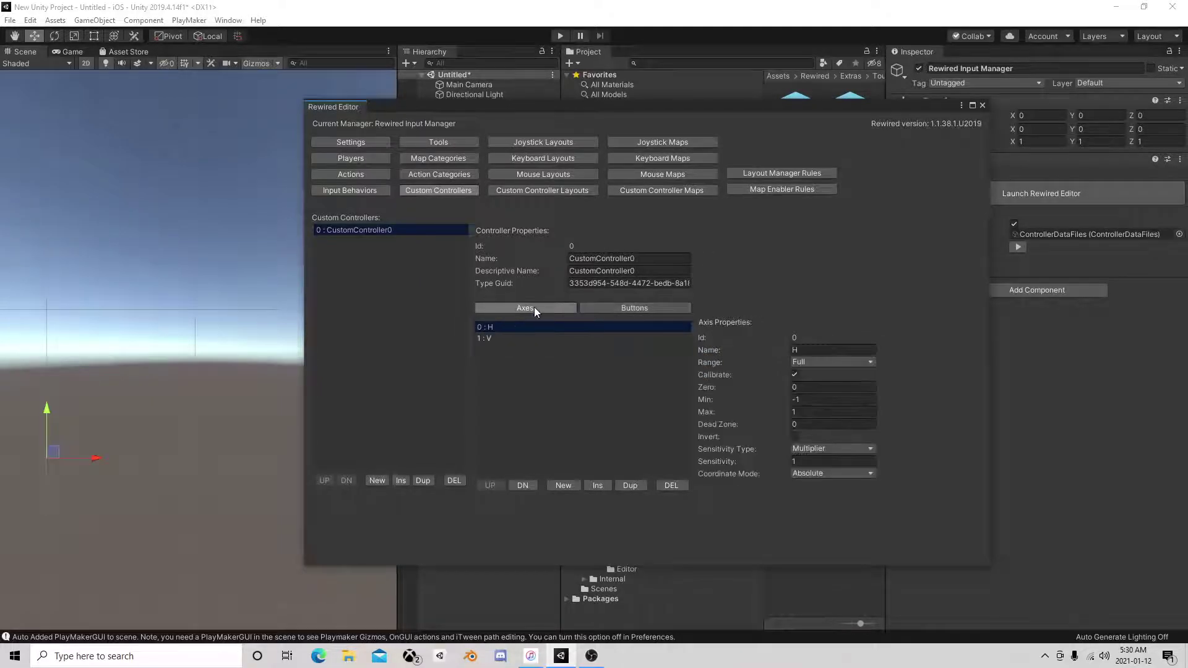
# Create a custom controller map with axis H bound to the Horizontal action
pyautogui.click(675, 192)
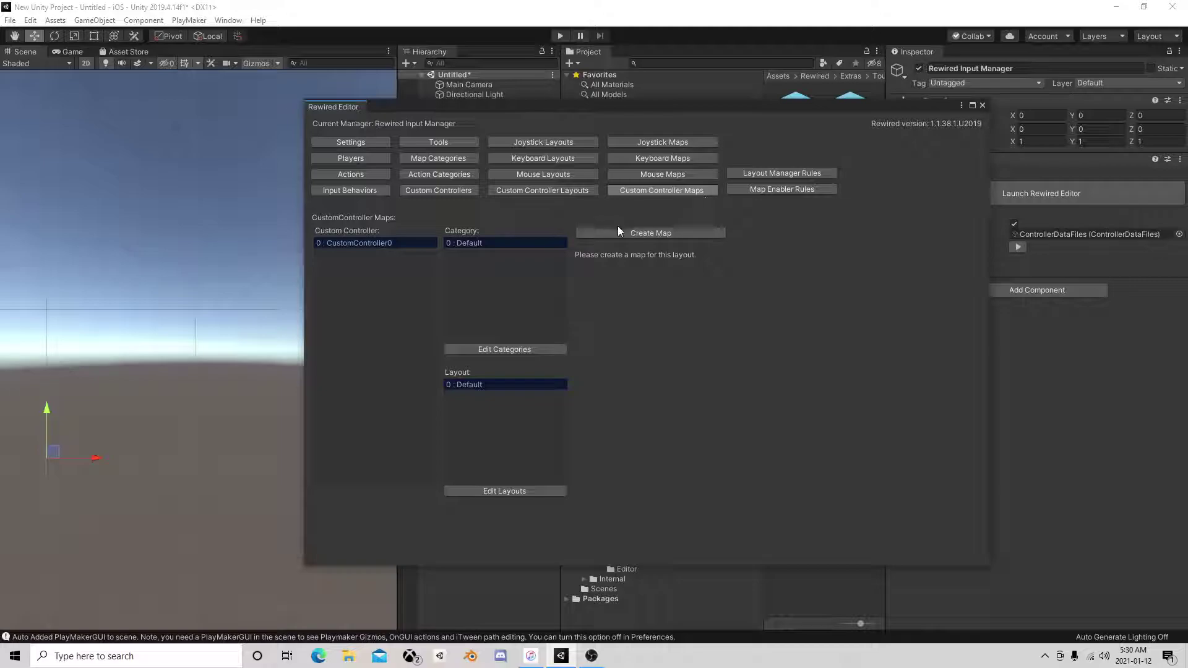
pyautogui.click(641, 233)
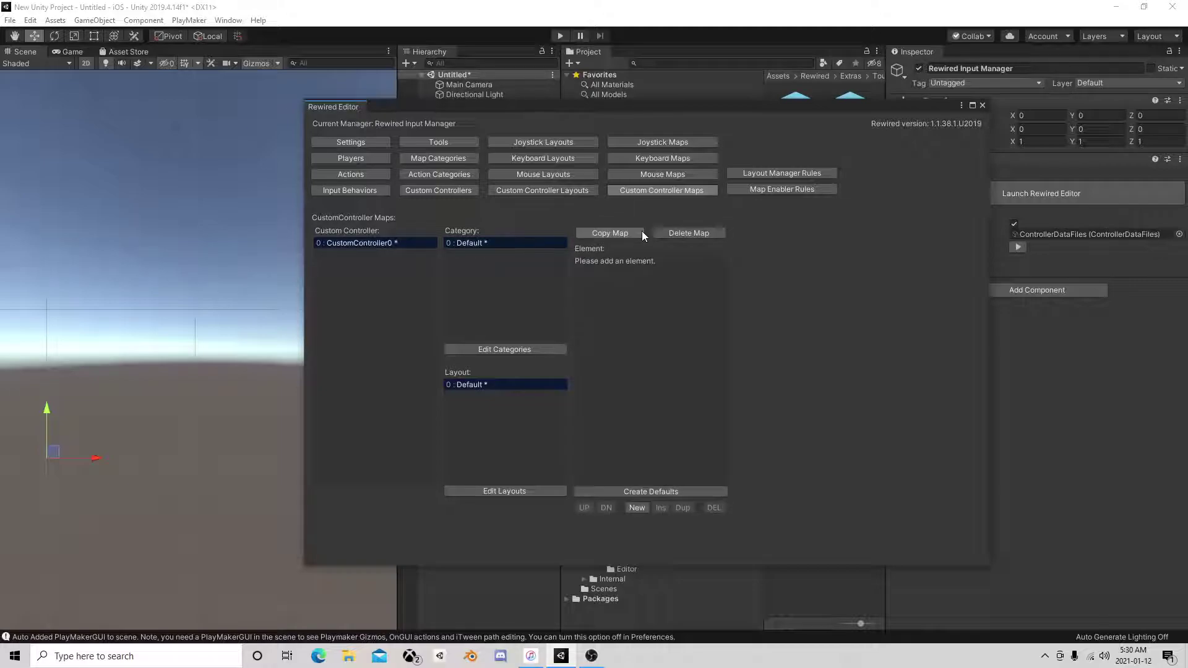
pyautogui.click(634, 506)
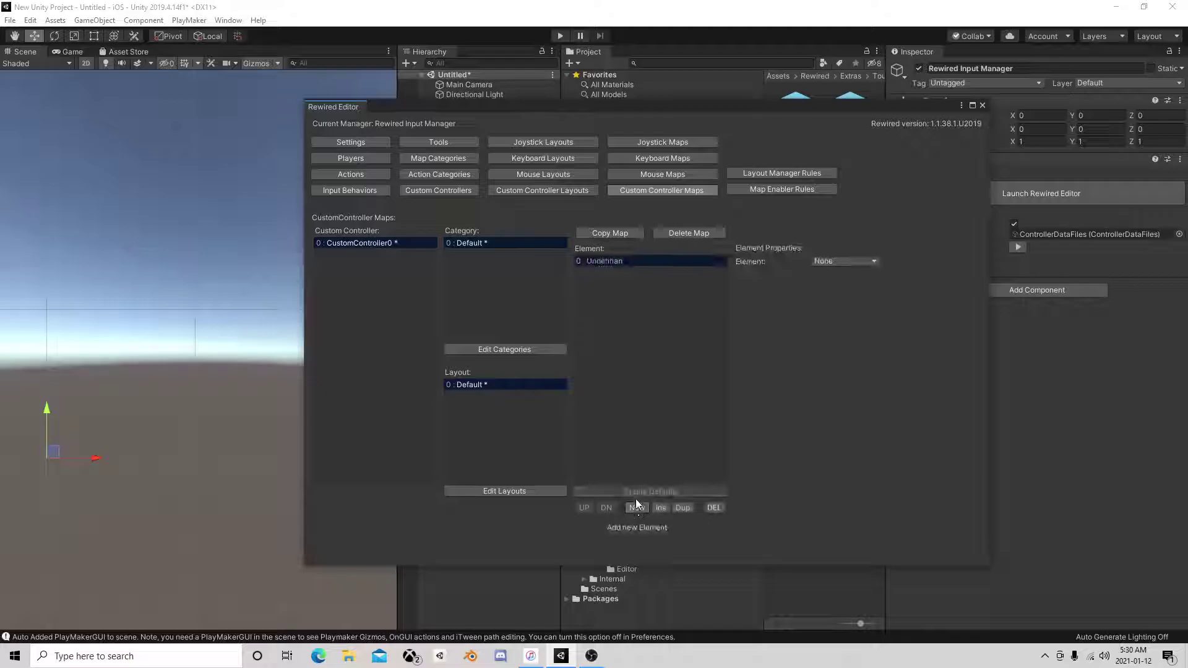
pyautogui.click(839, 262)
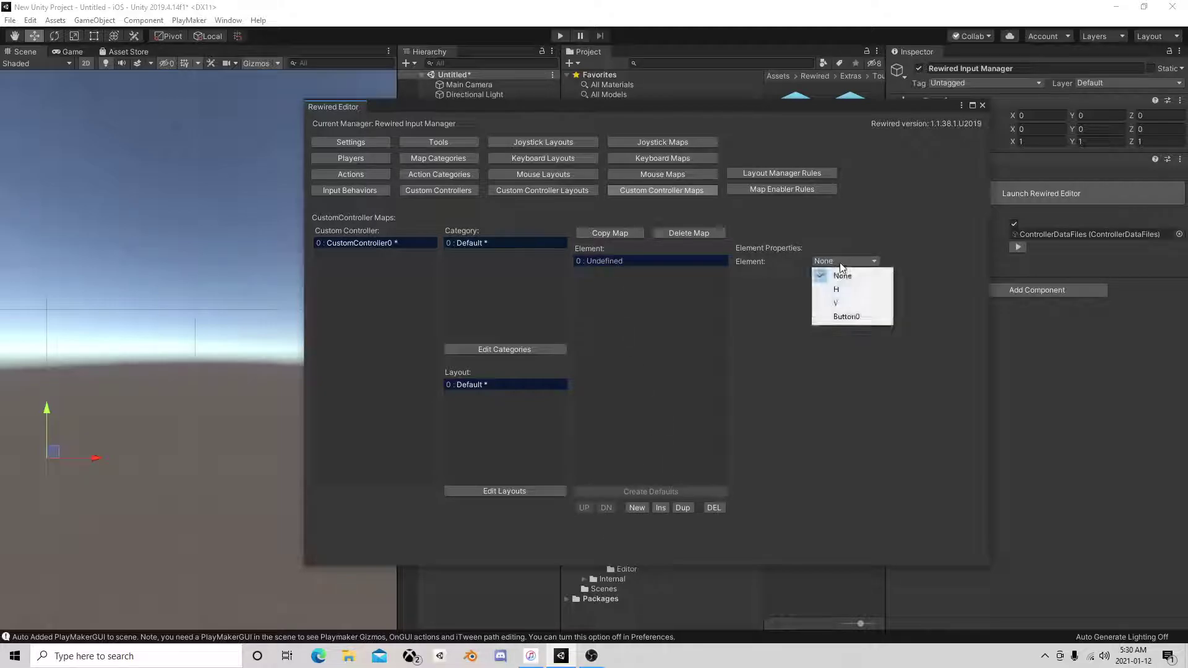
pyautogui.click(855, 291)
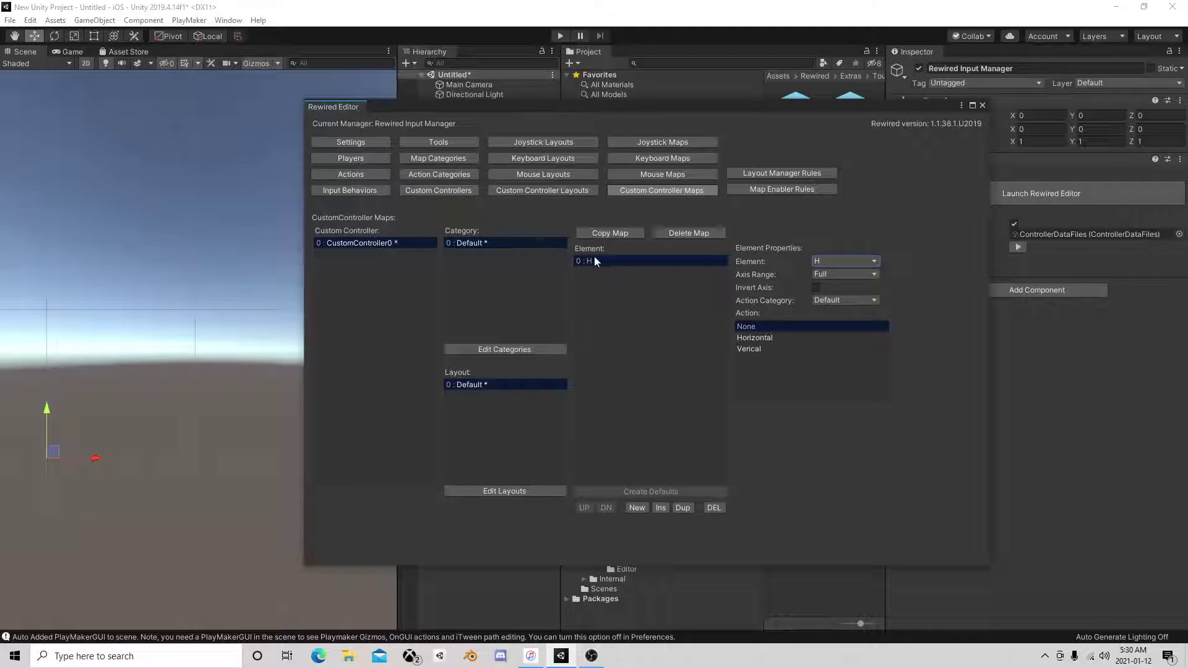
pyautogui.click(756, 337)
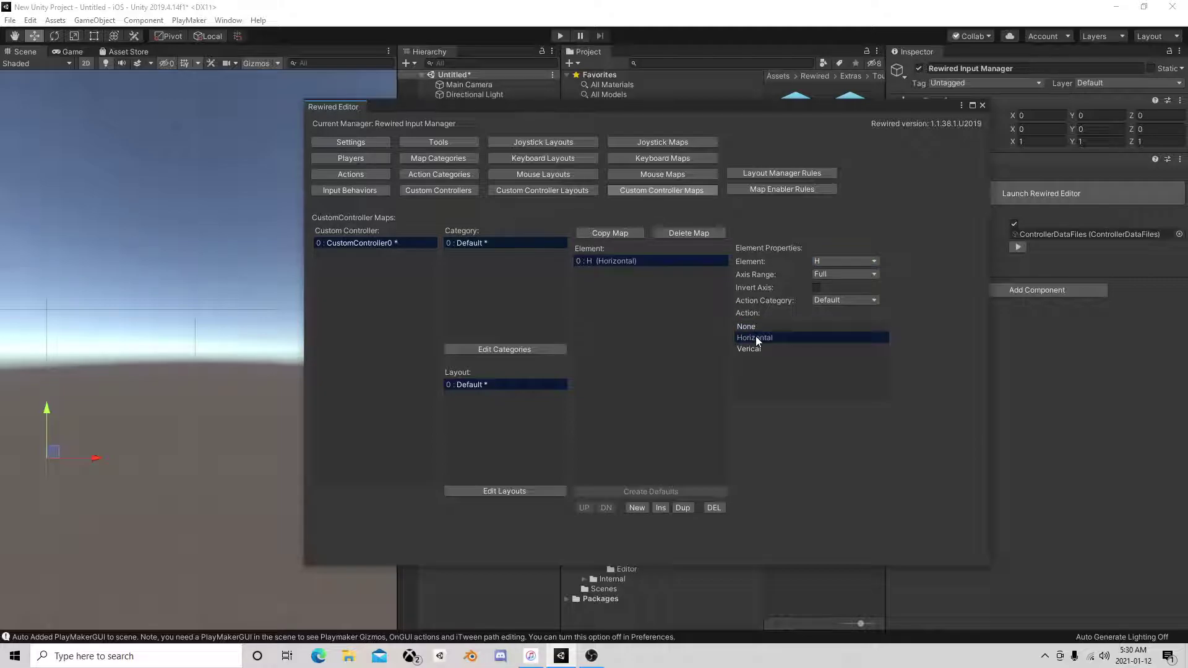
# Add a second map element binding axis V to the Verical action
pyautogui.click(637, 507)
pyautogui.click(600, 272)
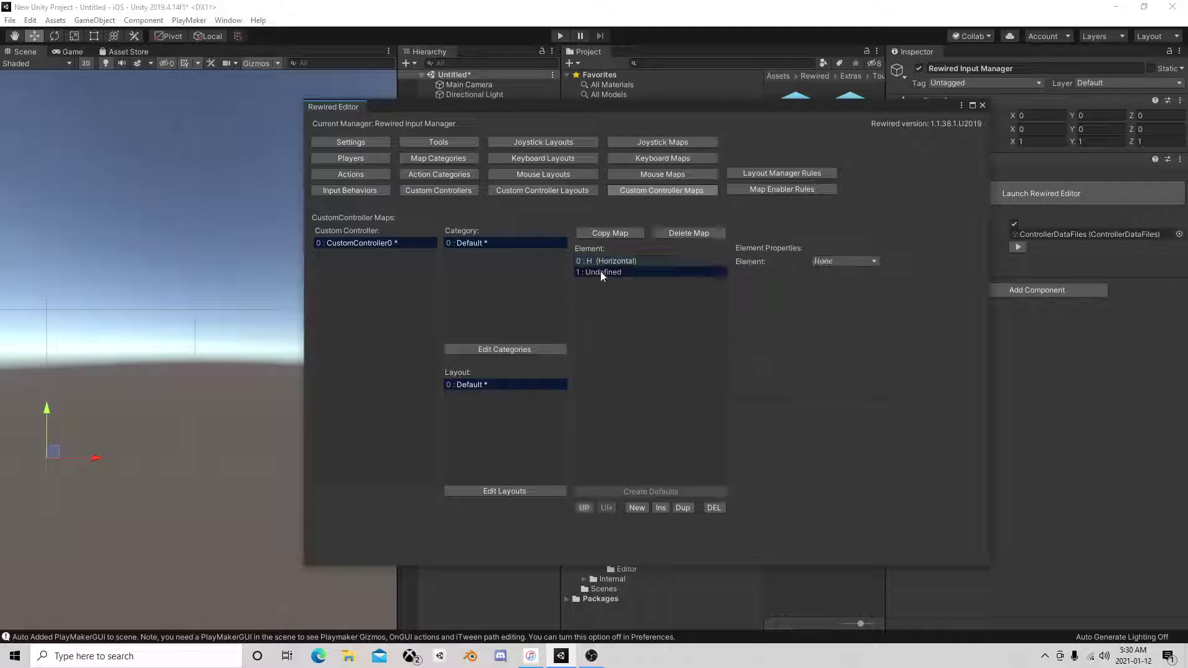
pyautogui.click(823, 263)
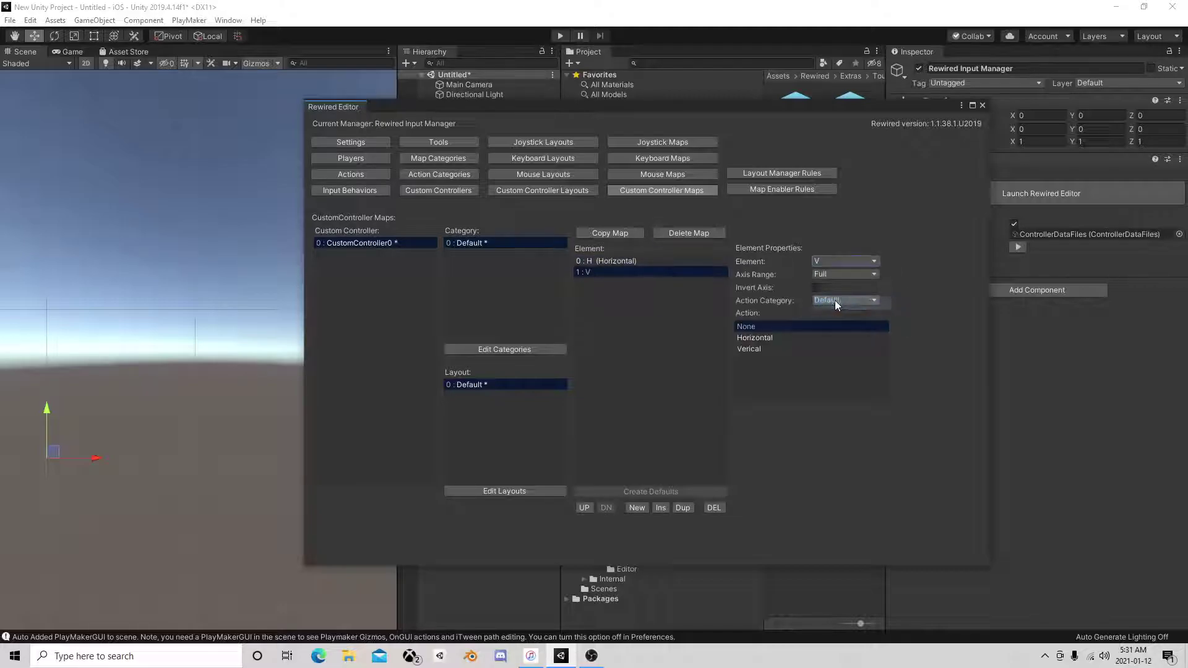
pyautogui.click(762, 350)
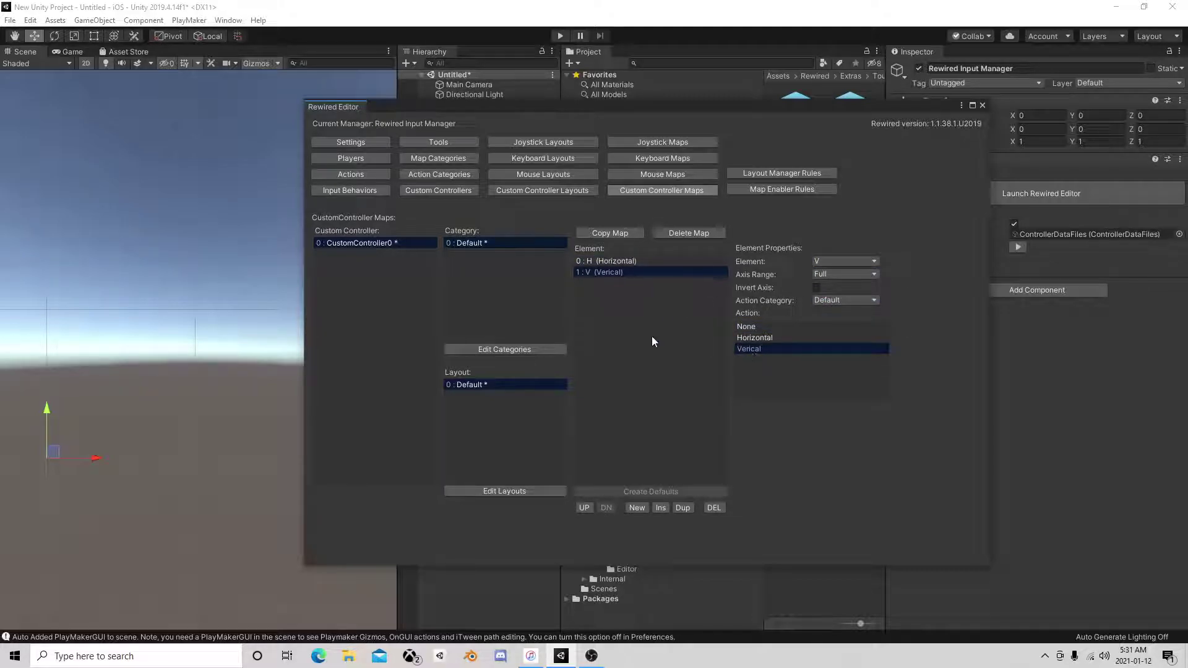
pyautogui.click(662, 142)
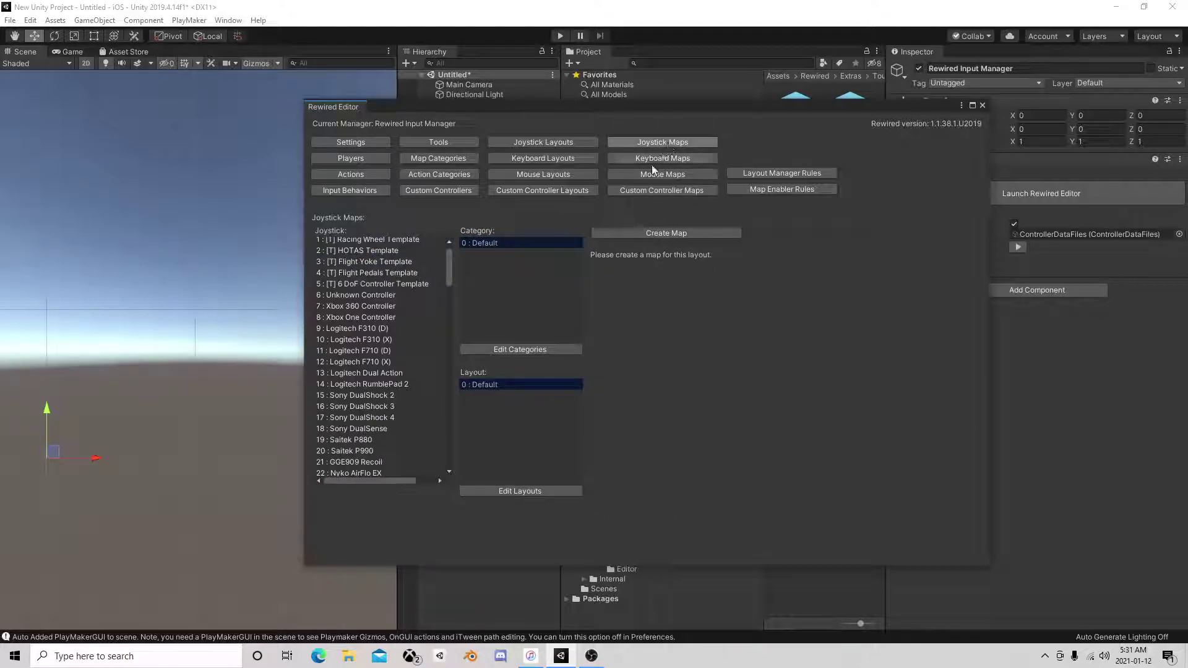
# Create an Xbox One Controller joystick map binding Left Stick X to Horizontal
pyautogui.click(391, 315)
pyautogui.click(665, 232)
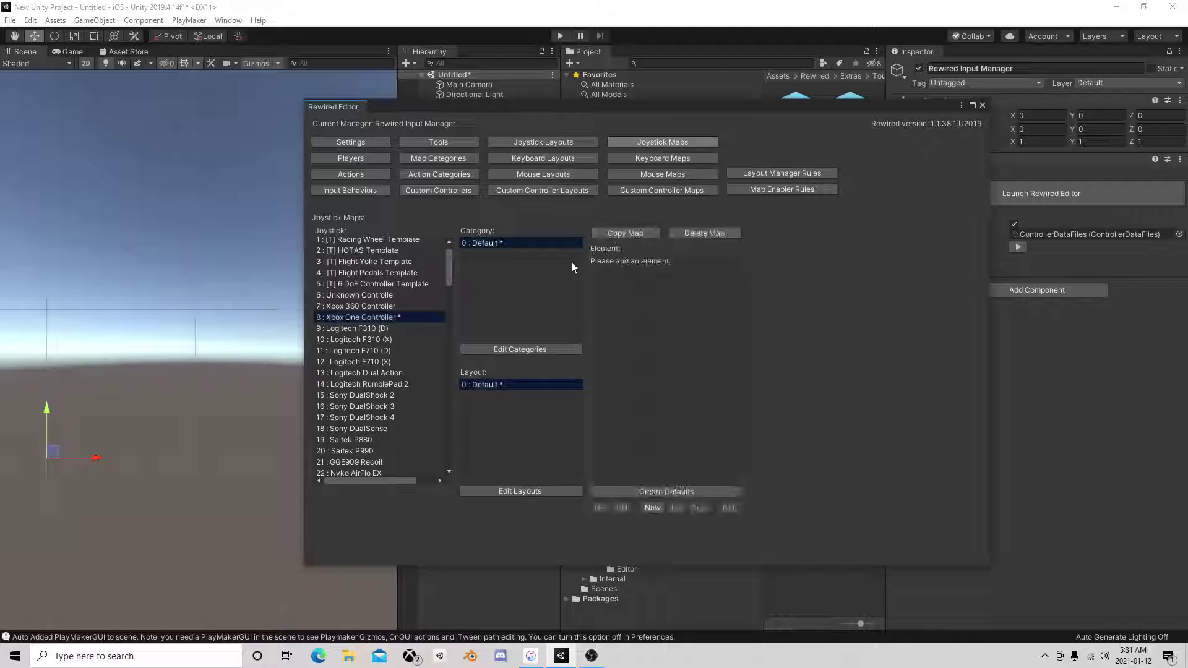
pyautogui.click(652, 507)
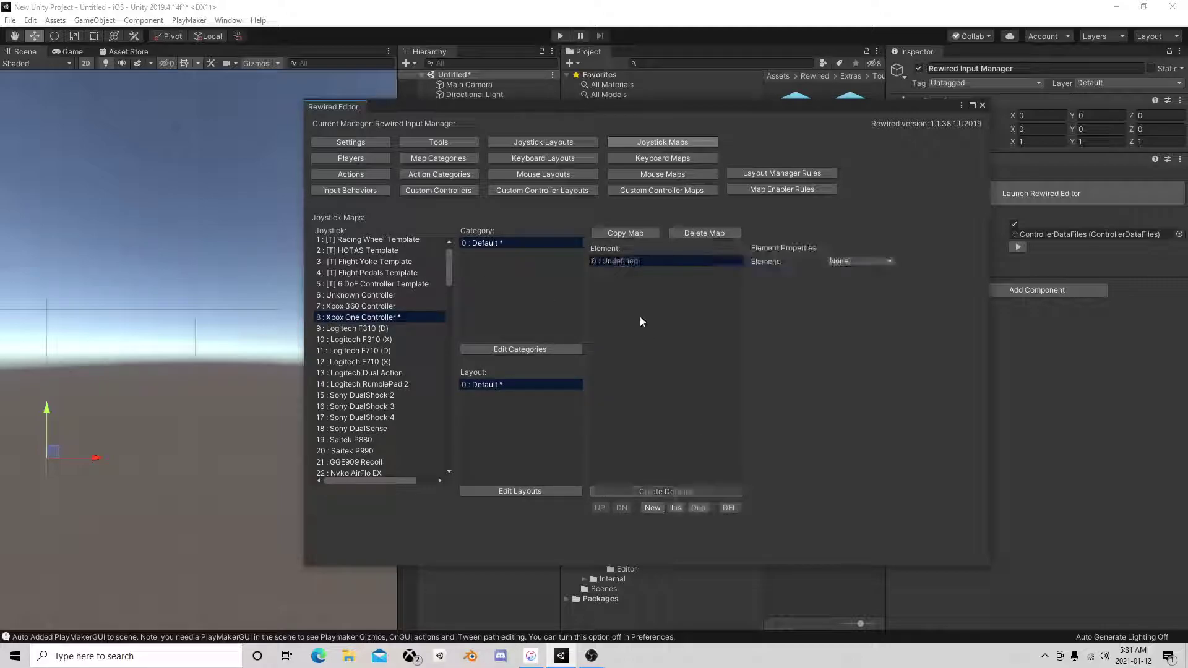
pyautogui.click(859, 261)
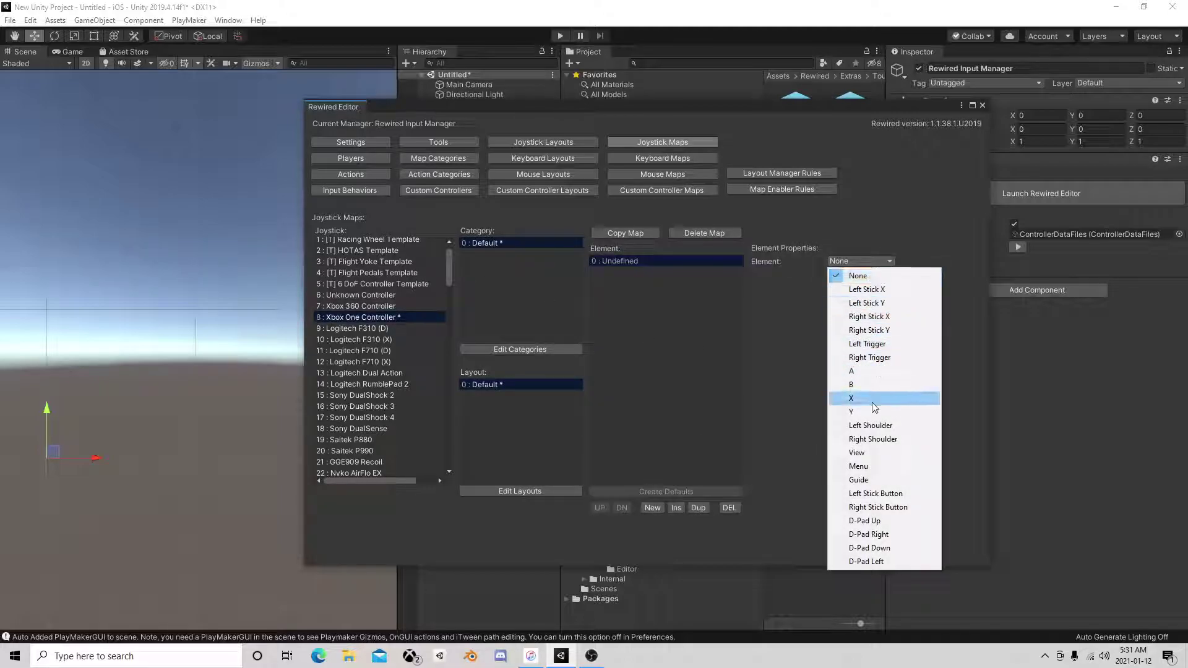
pyautogui.click(883, 291)
pyautogui.click(795, 338)
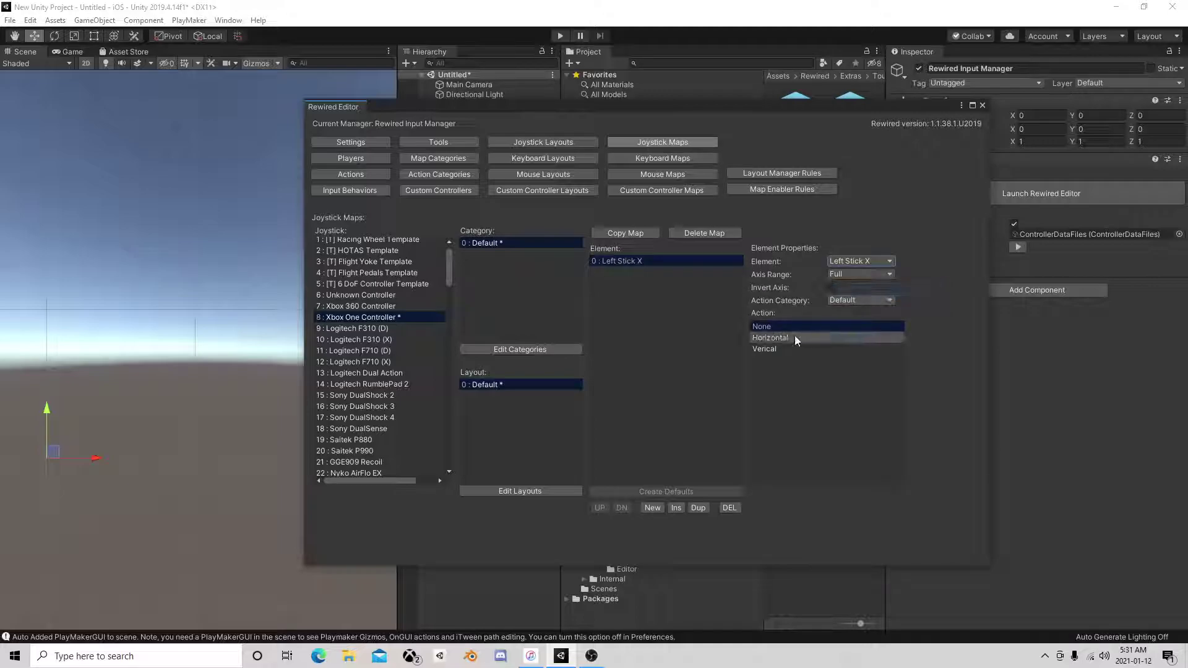
# Add a second element binding Left Stick Y to the Verical action
pyautogui.click(652, 507)
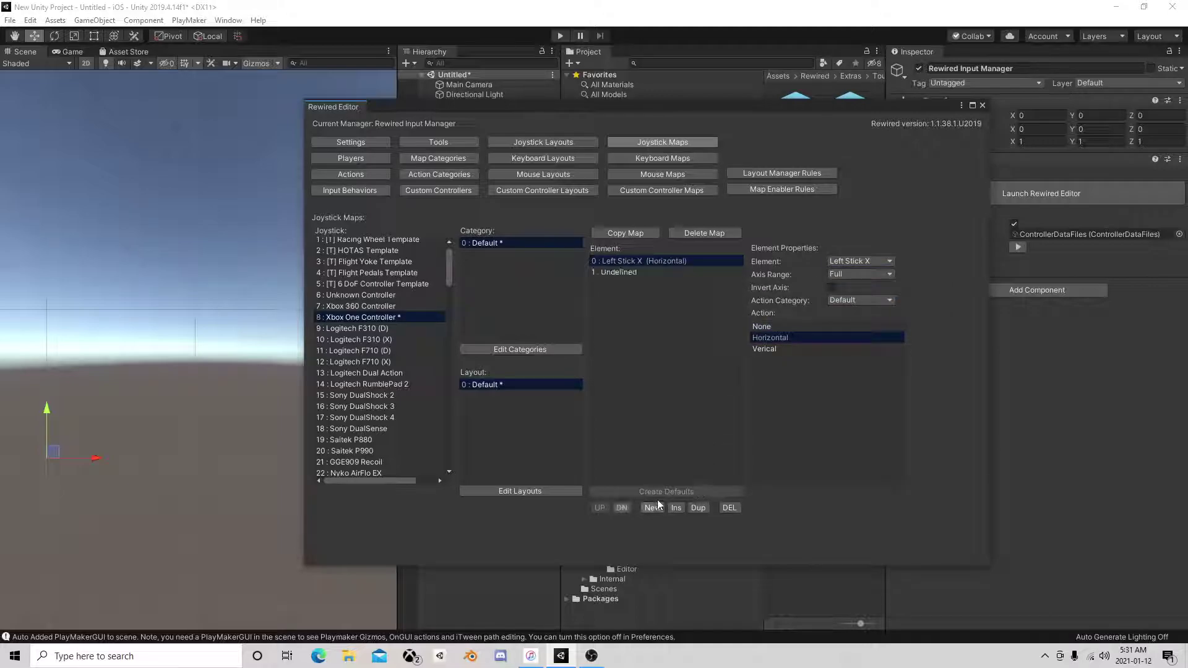
pyautogui.click(644, 272)
pyautogui.click(860, 260)
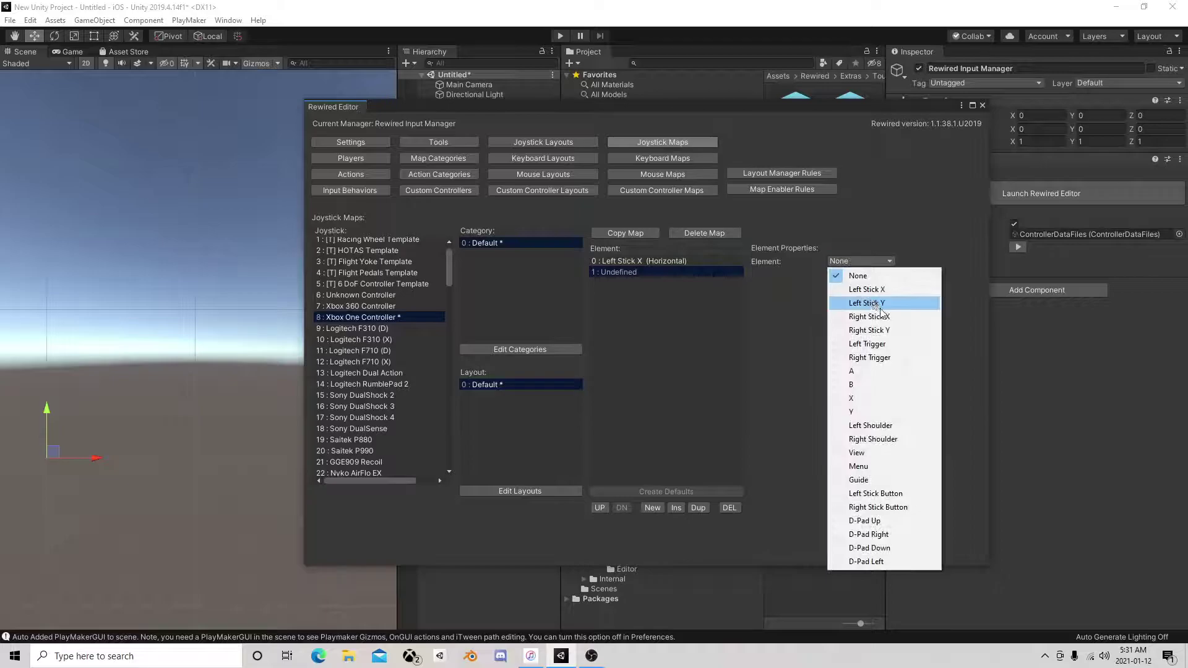
pyautogui.click(852, 303)
pyautogui.click(767, 348)
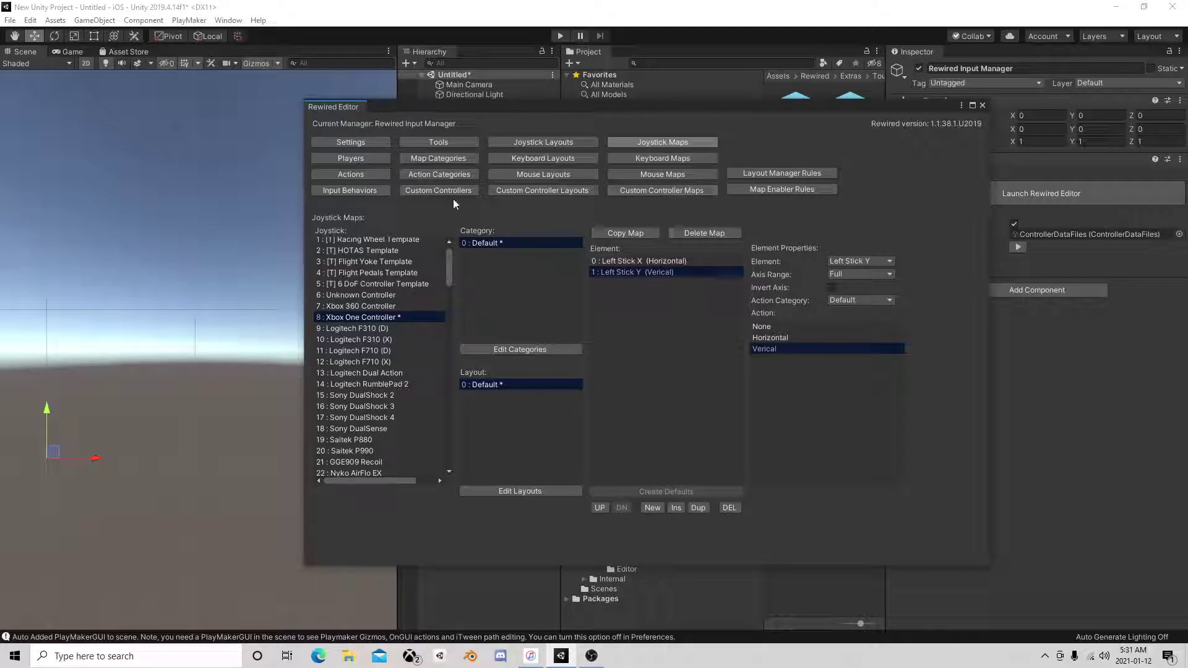
pyautogui.click(361, 175)
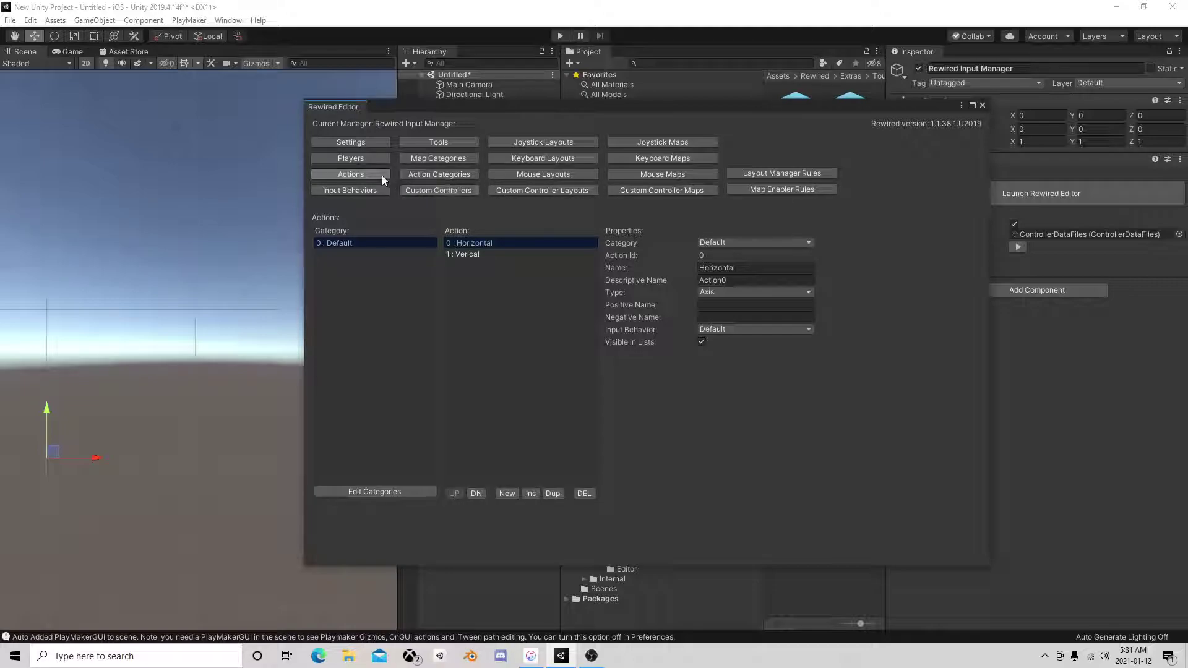
# Give Player0 a default custom controller map and a default joystick map
pyautogui.click(363, 157)
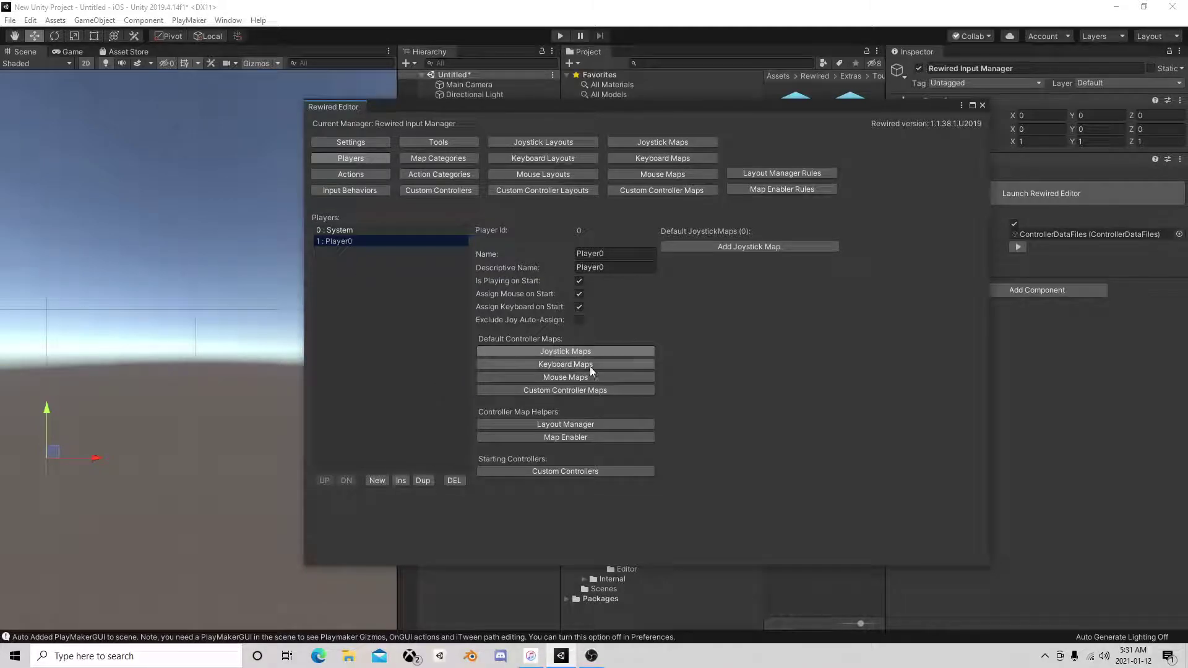
pyautogui.click(558, 389)
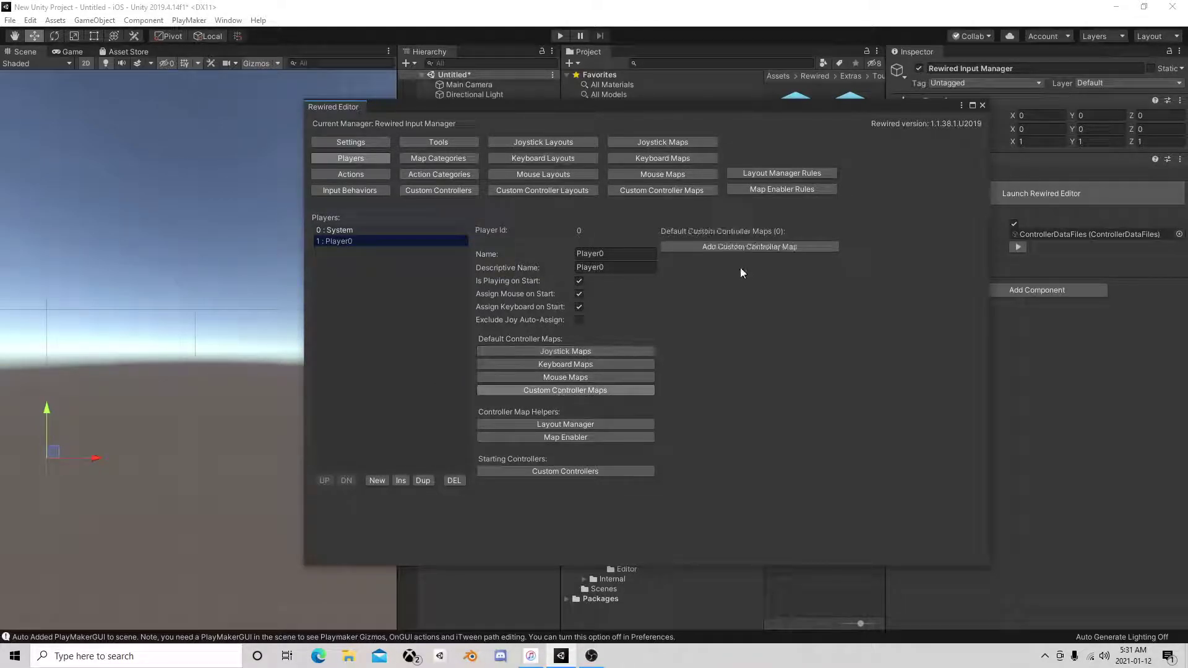
pyautogui.click(729, 248)
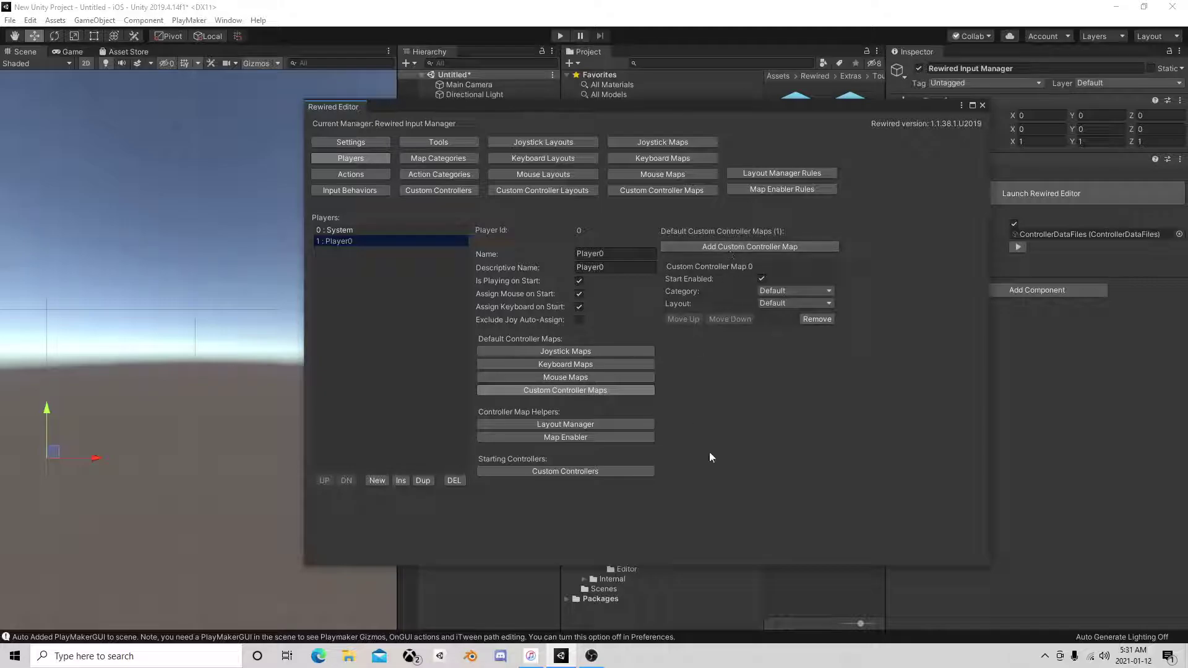
pyautogui.click(602, 350)
pyautogui.click(749, 246)
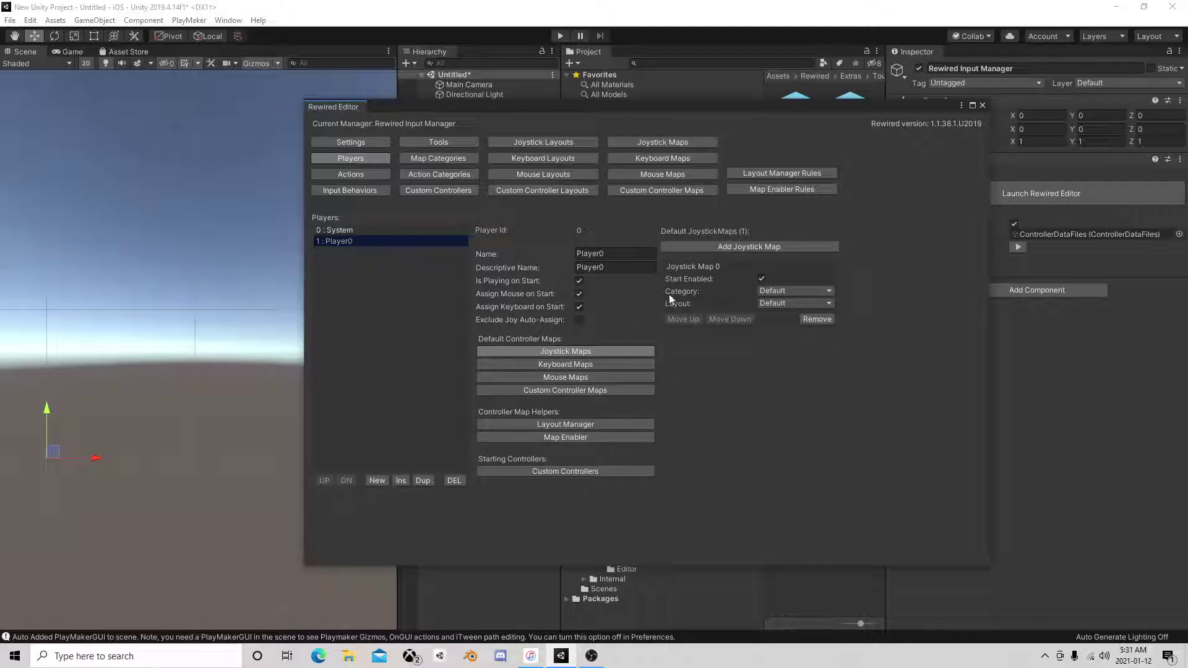
# Browse the Actions and Custom Controller Maps pages, ending on Custom Controller Layouts
pyautogui.click(372, 174)
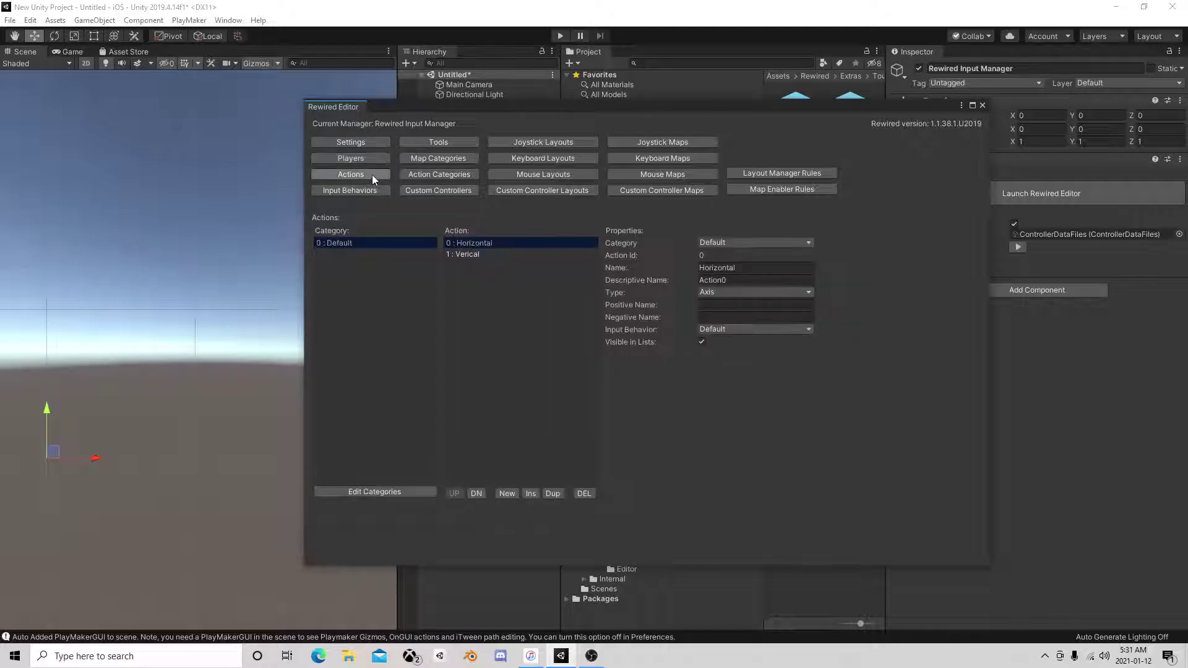
pyautogui.click(365, 160)
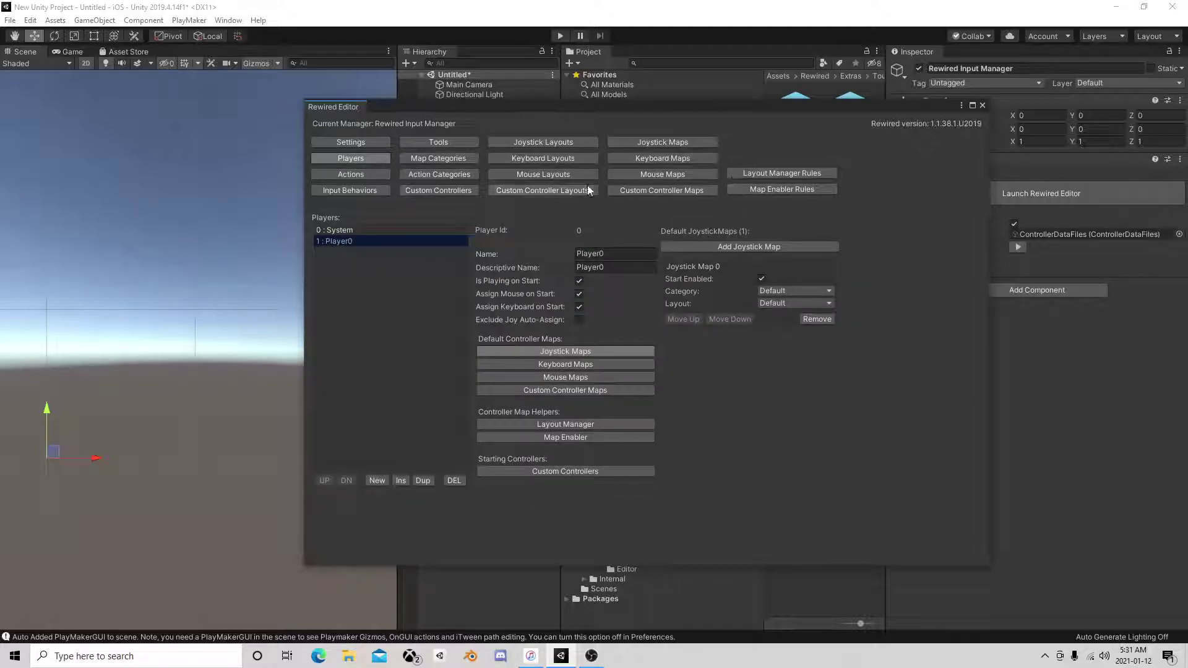
pyautogui.click(637, 191)
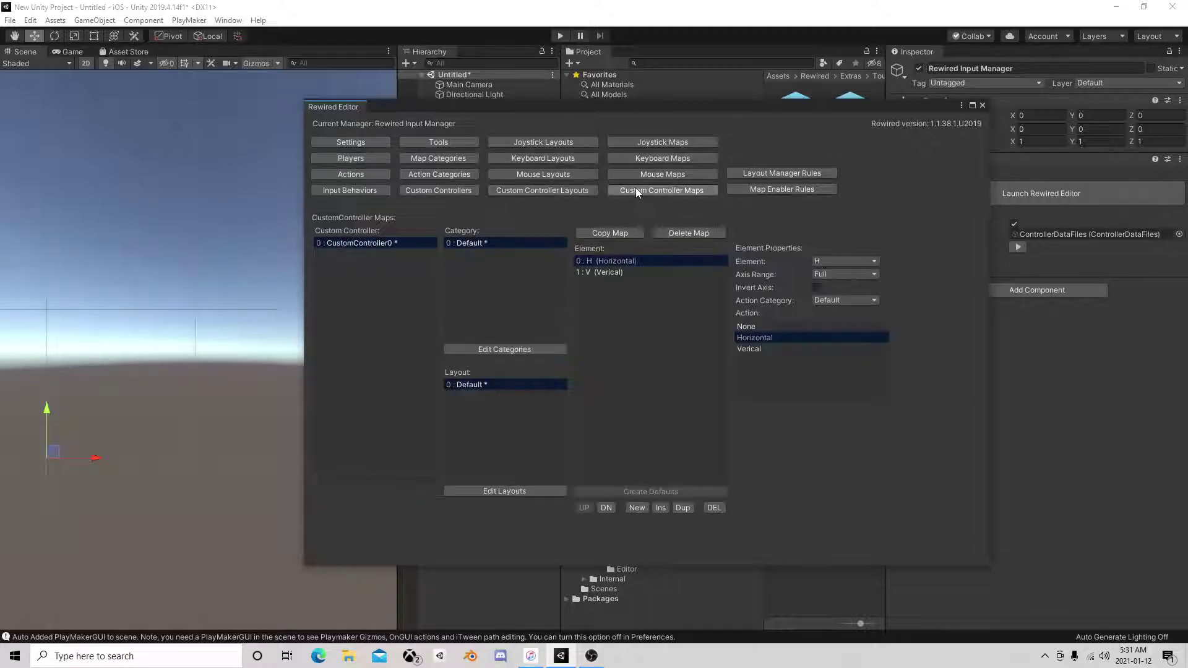
pyautogui.click(554, 191)
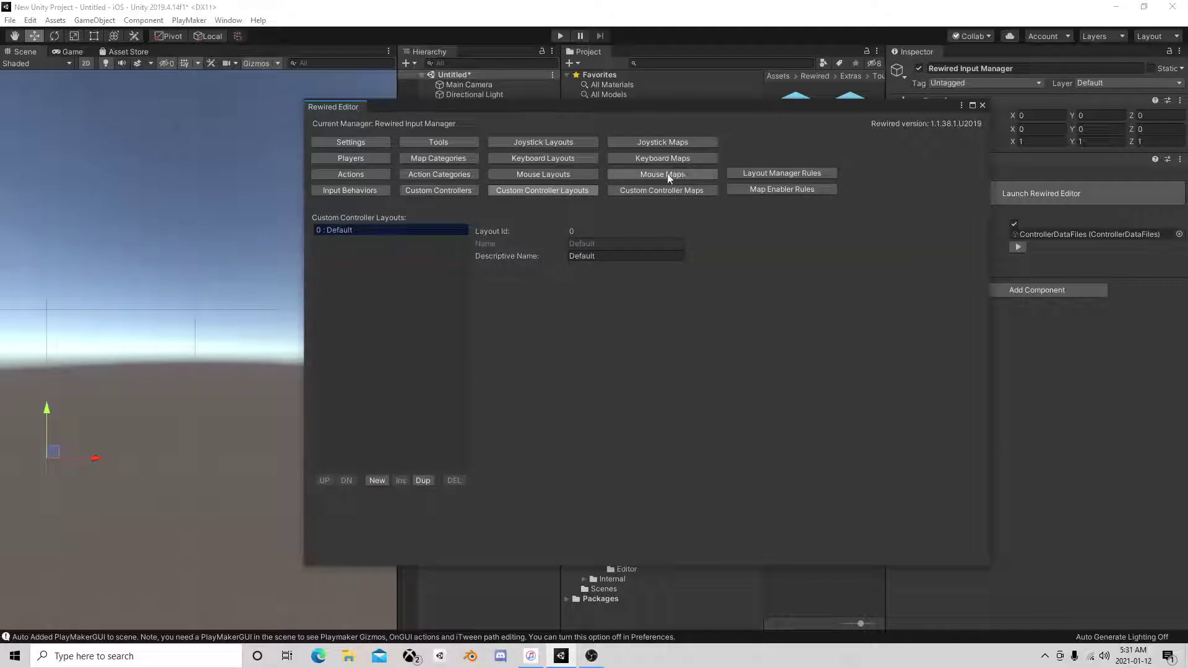
# Close the Rewired Editor and create a UI Canvas from the Hierarchy context menu
pyautogui.click(982, 105)
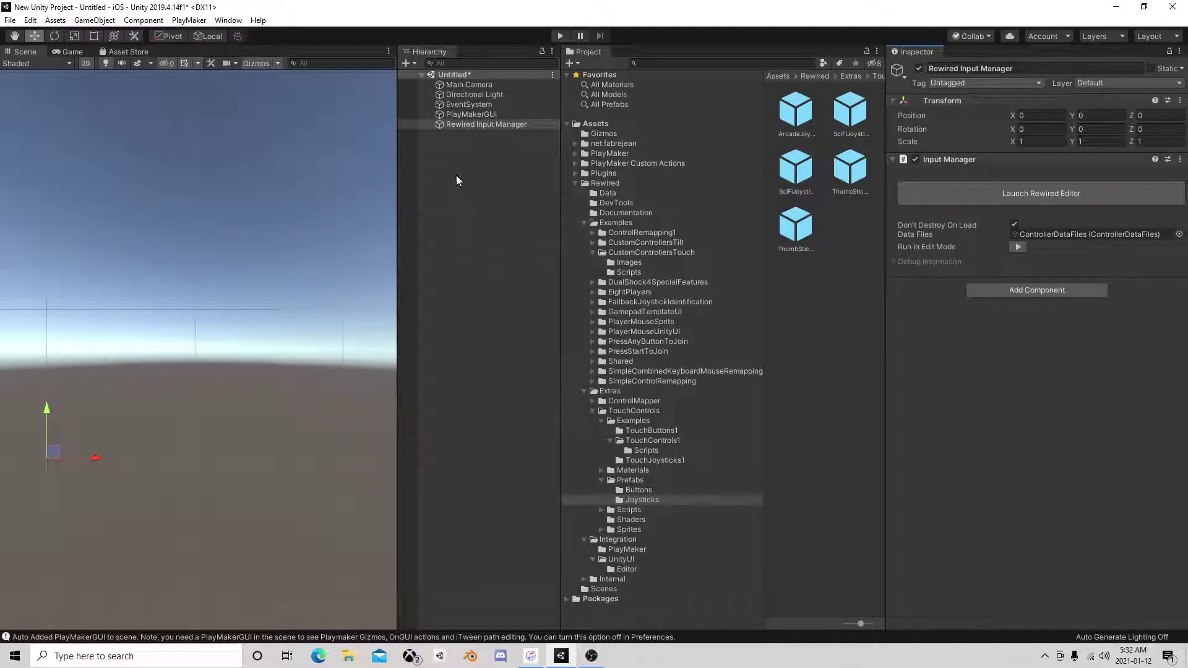
pyautogui.rightClick(448, 151)
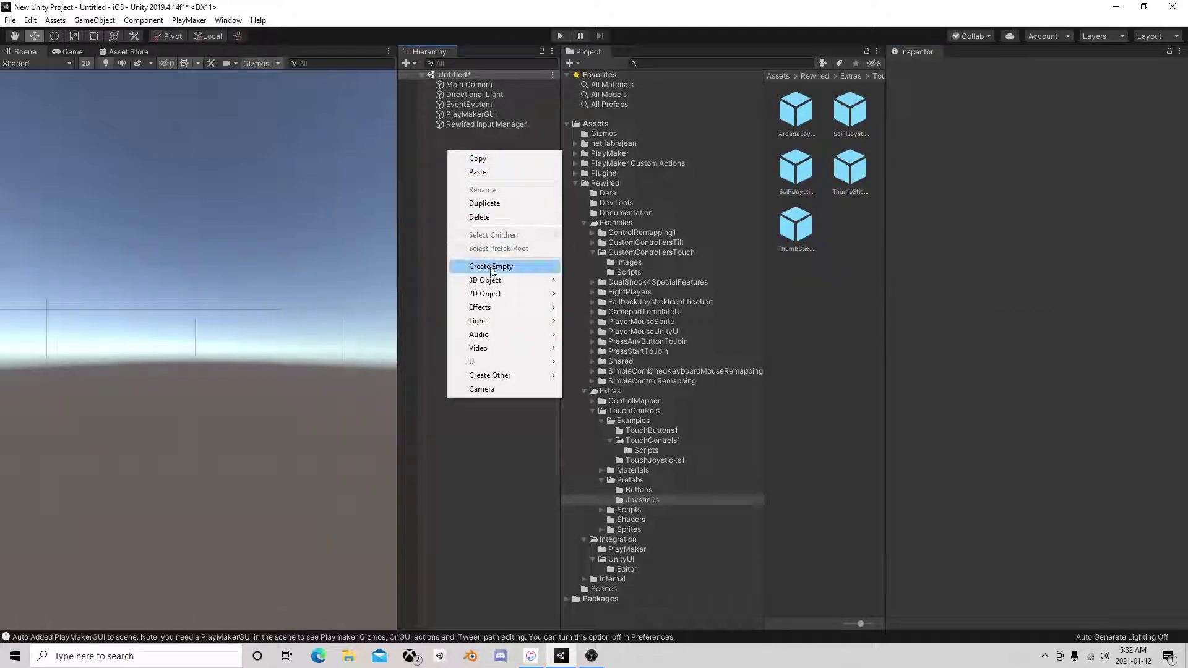
pyautogui.moveTo(495, 361)
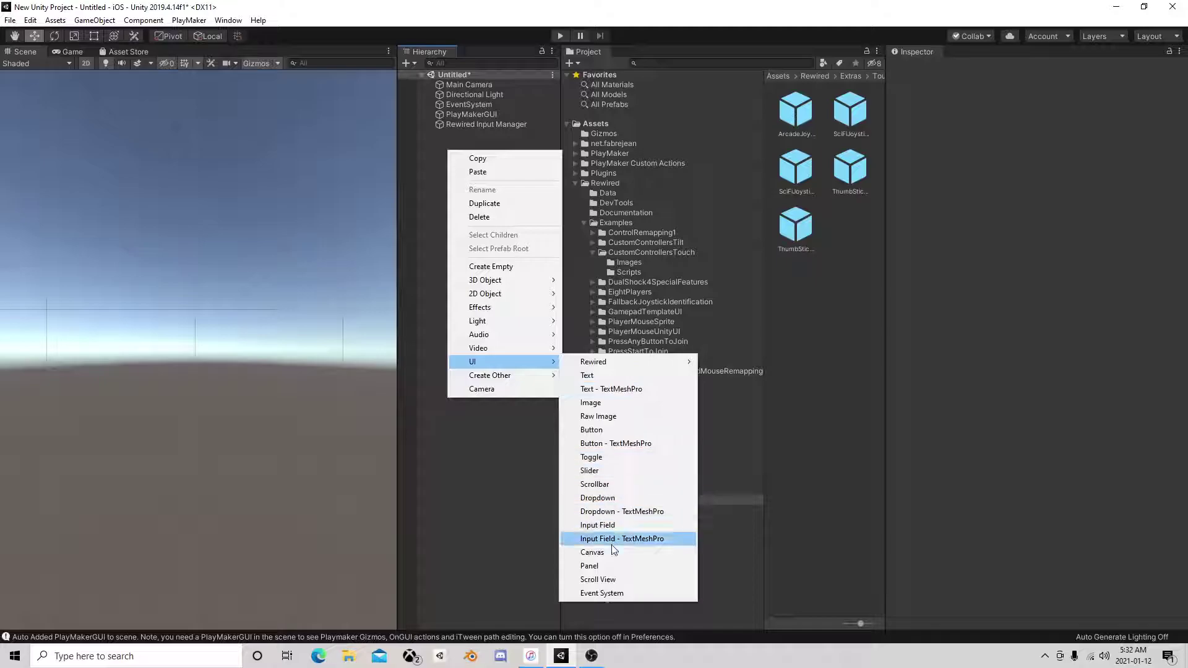
pyautogui.click(613, 551)
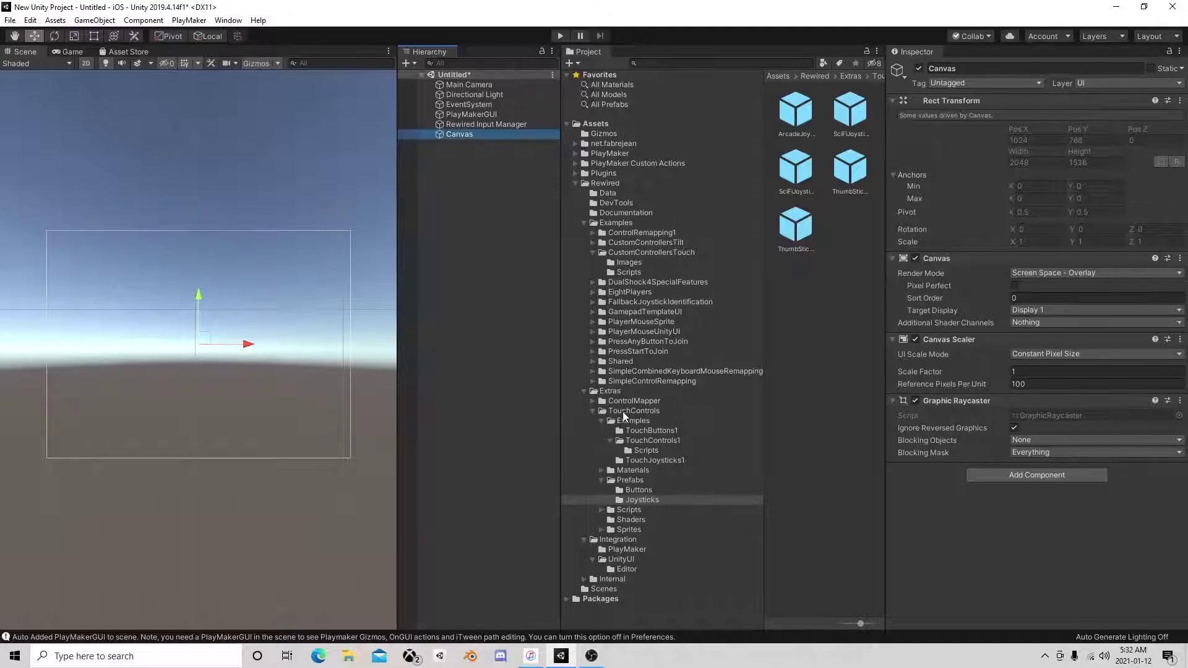
# Place the ThumbStick prefab under Canvas, scale it 3×3, and move it lower left
pyautogui.click(641, 499)
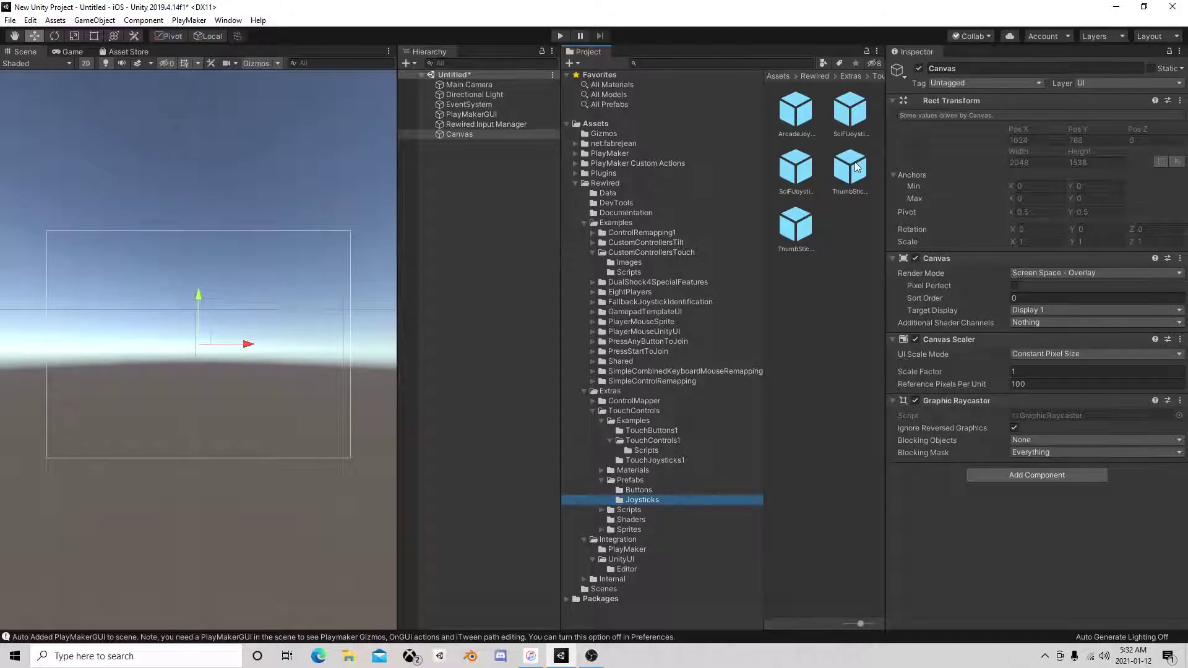
pyautogui.moveTo(853, 171); pyautogui.dragTo(467, 135)
pyautogui.moveTo(210, 343); pyautogui.dragTo(137, 418)
pyautogui.click(1045, 241)
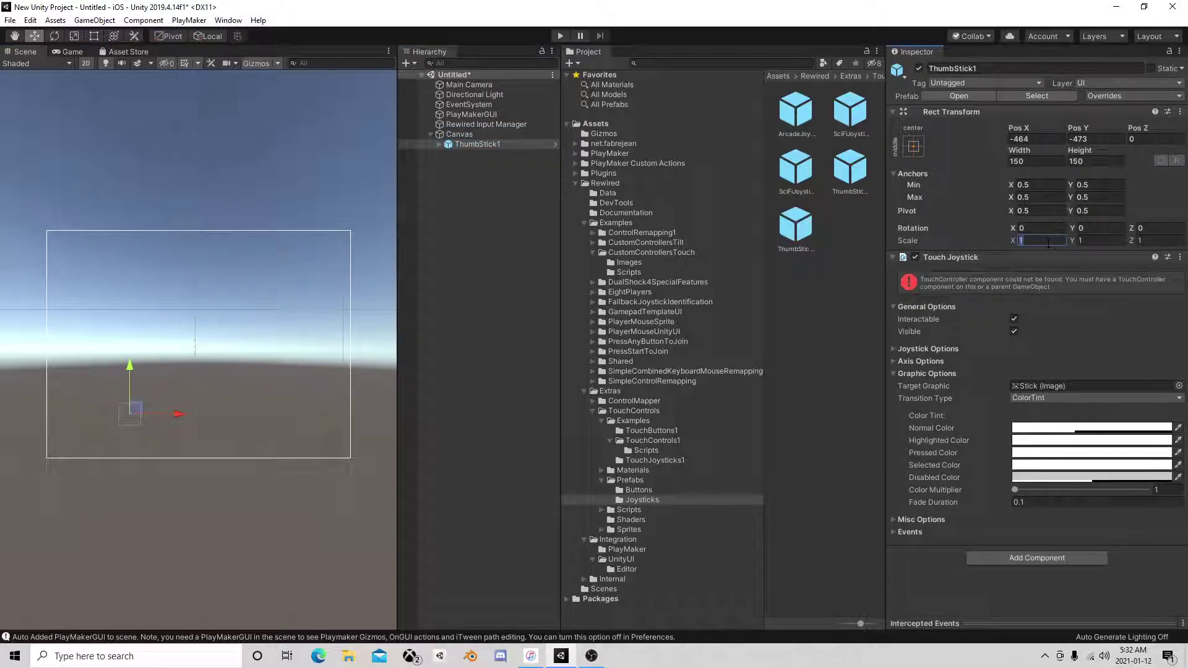
pyautogui.write('3')
pyautogui.press('Tab')
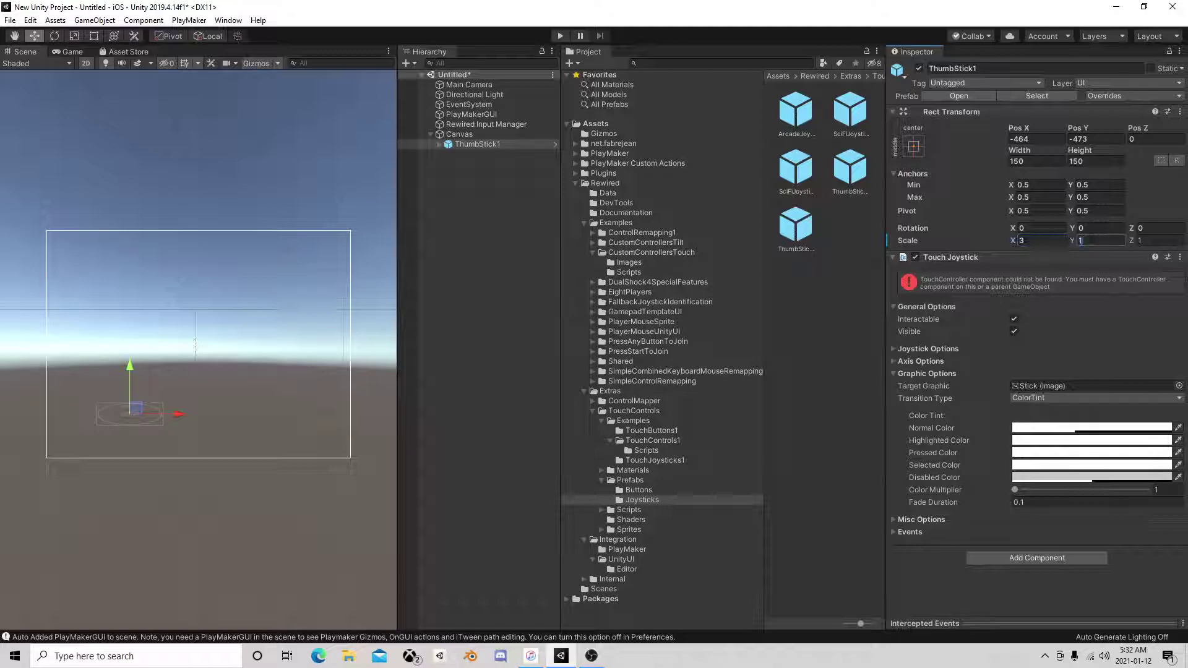
pyautogui.write('3')
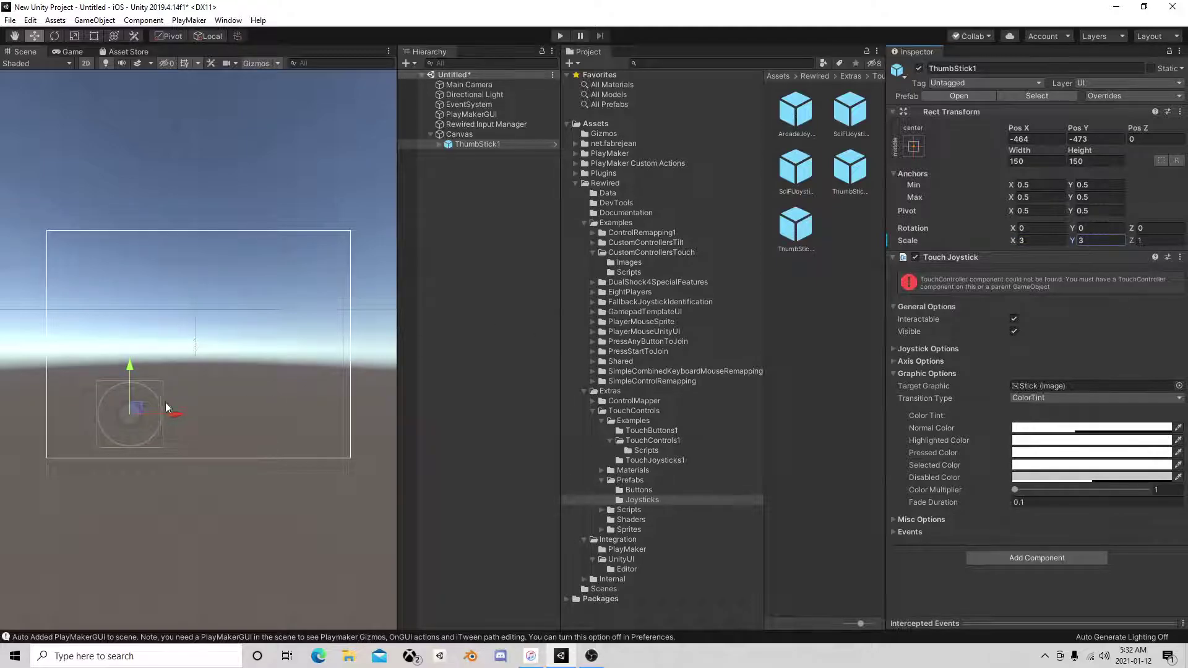
pyautogui.click(139, 410)
pyautogui.moveTo(139, 410)
pyautogui.mouseDown()
pyautogui.moveTo(112, 405)
pyautogui.moveTo(124, 407)
pyautogui.mouseUp()
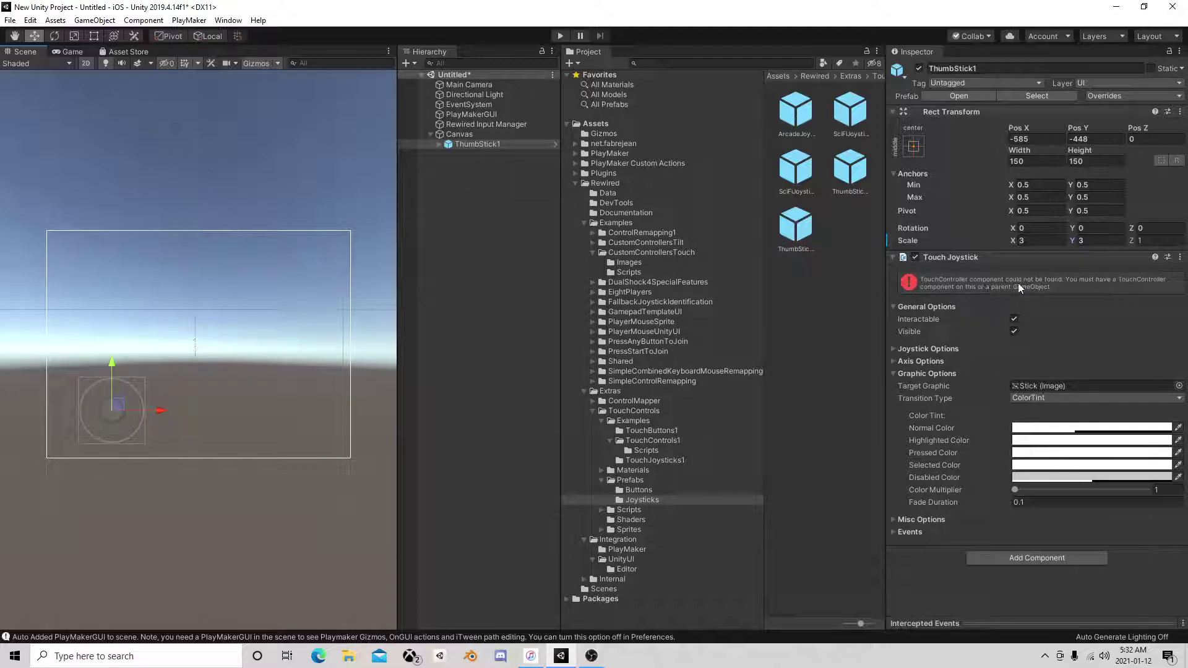
# Add a Touch Controller component to the Canvas
pyautogui.click(464, 138)
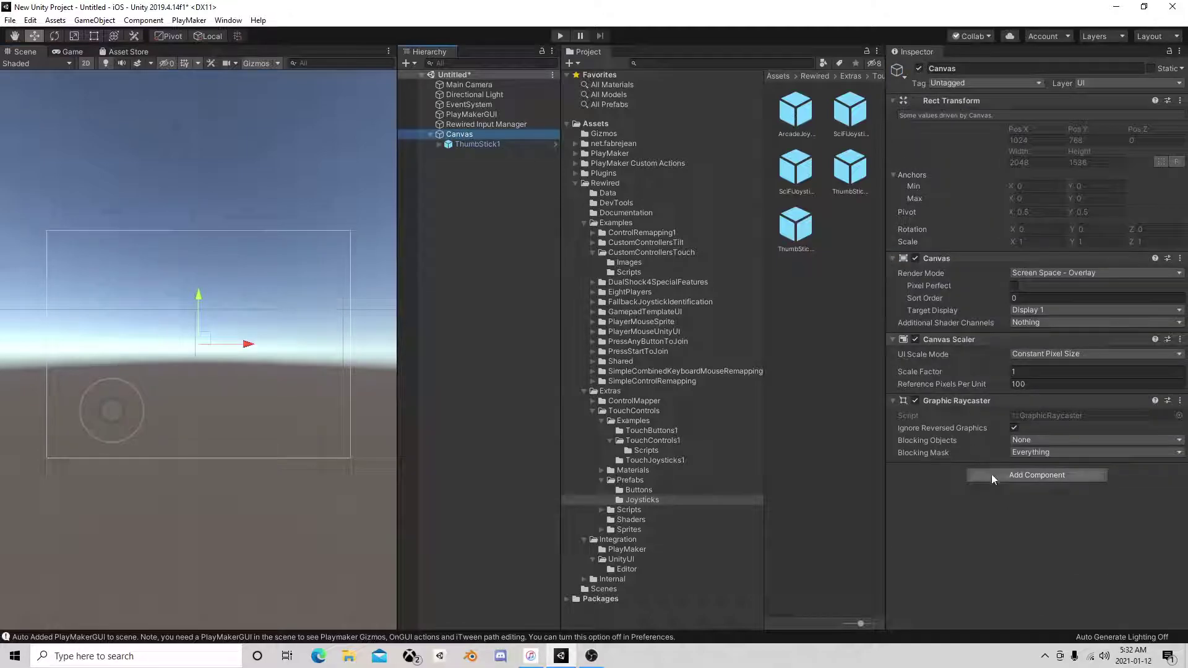
pyautogui.click(992, 474)
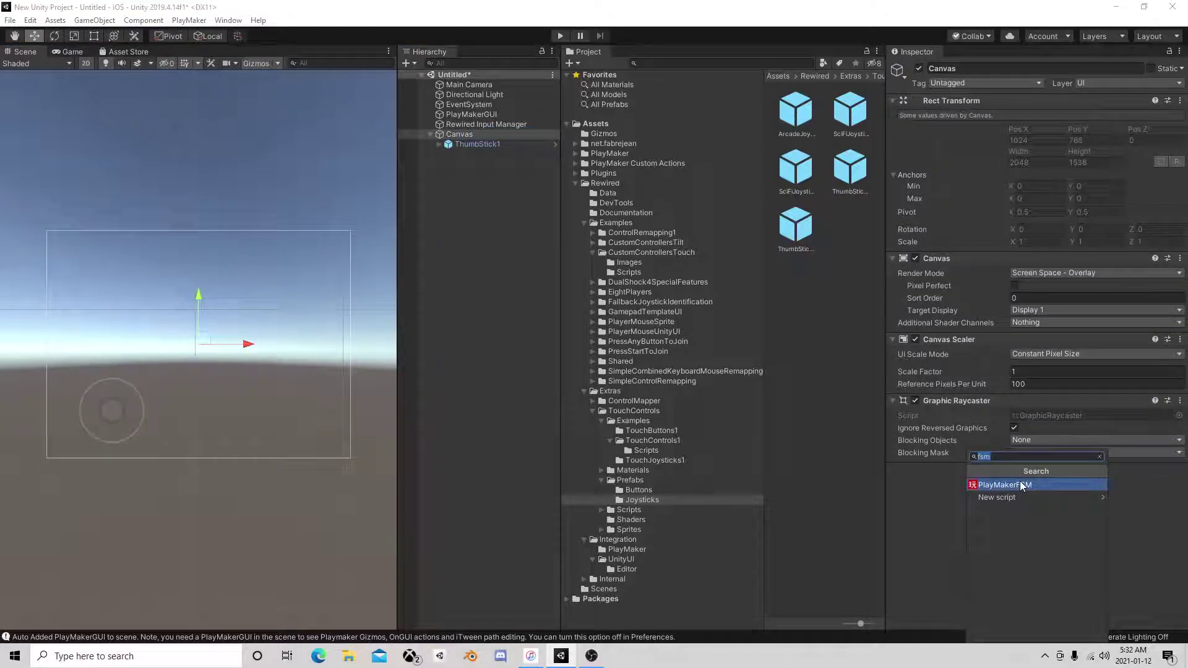
pyautogui.write('tou')
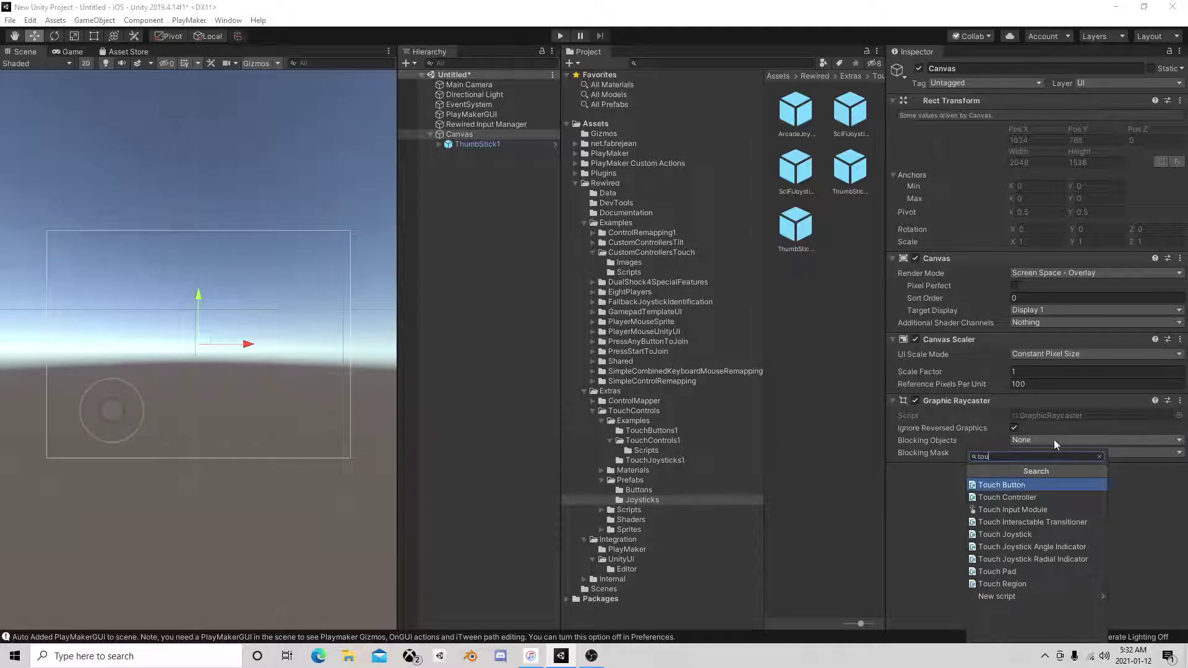
pyautogui.click(1013, 497)
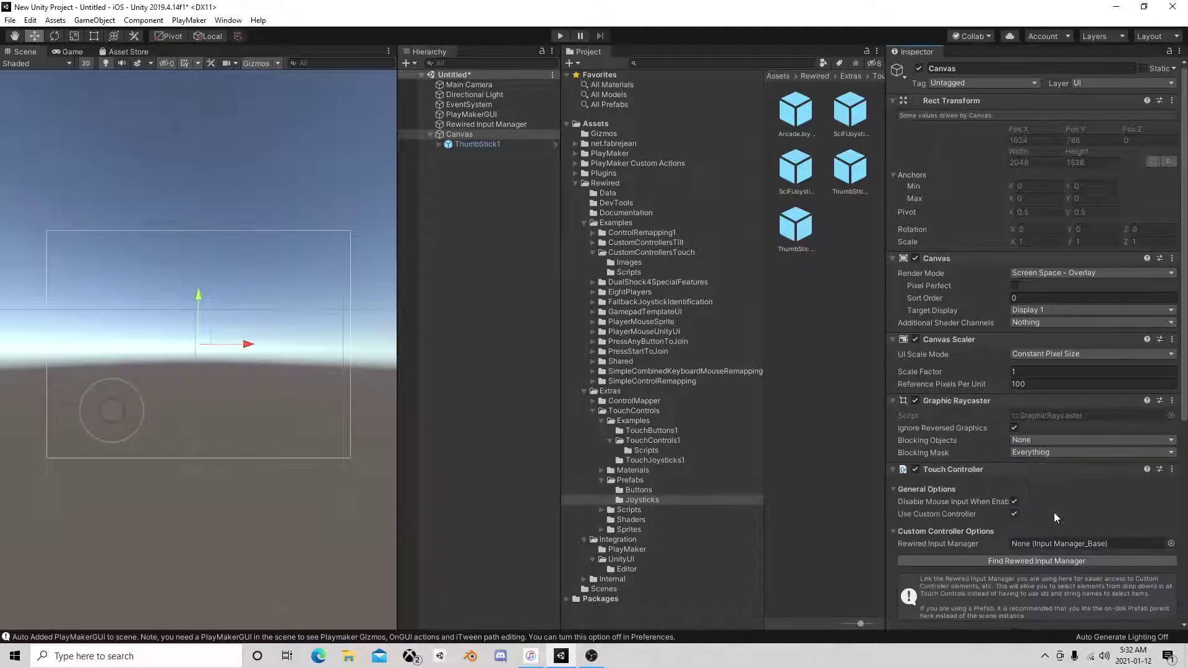
pyautogui.scroll(-5, 1053, 513)
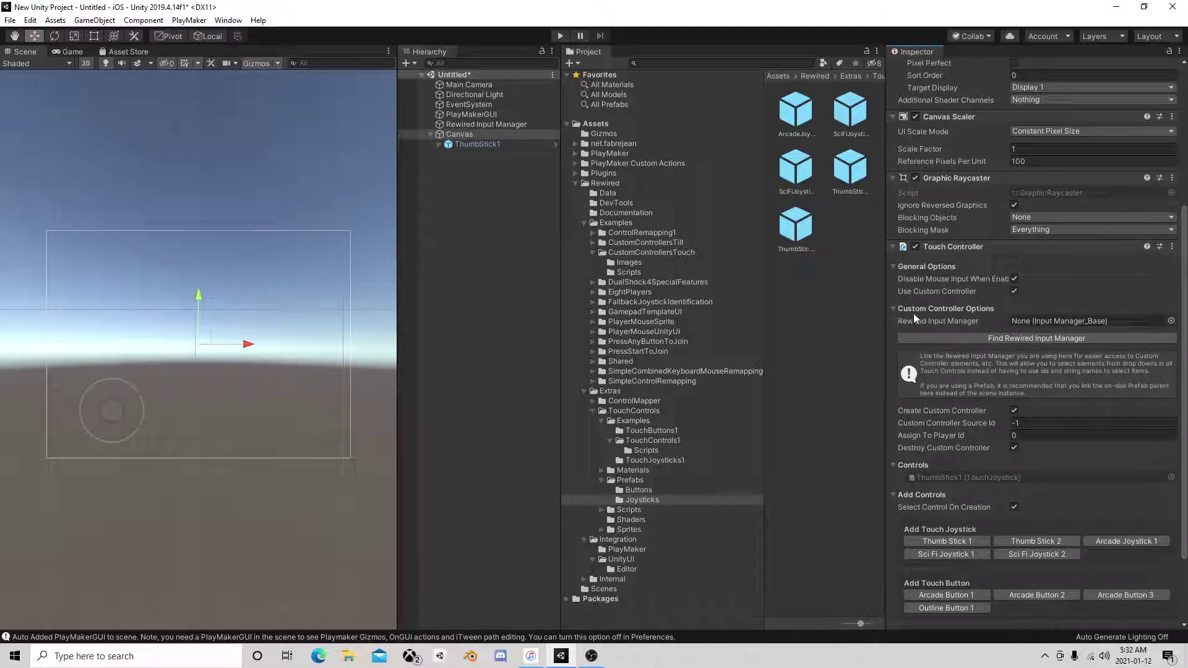
# Link the Touch Controller to the Rewired Input Manager and set custom controller CustomController0
pyautogui.click(1019, 338)
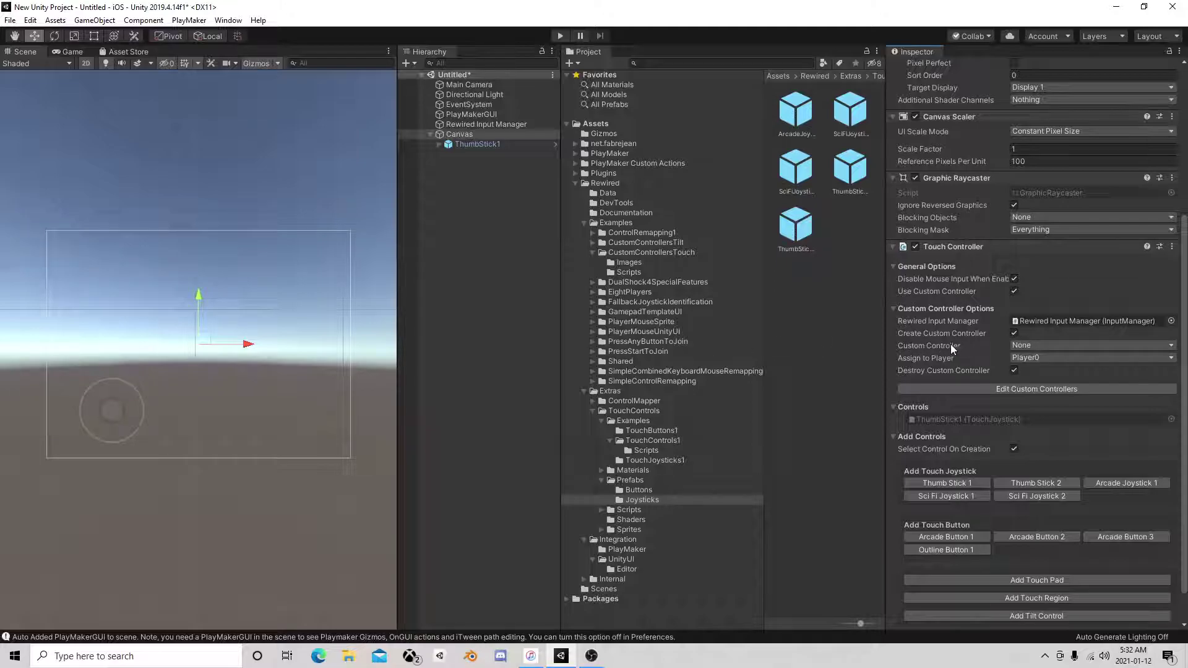
pyautogui.click(1027, 345)
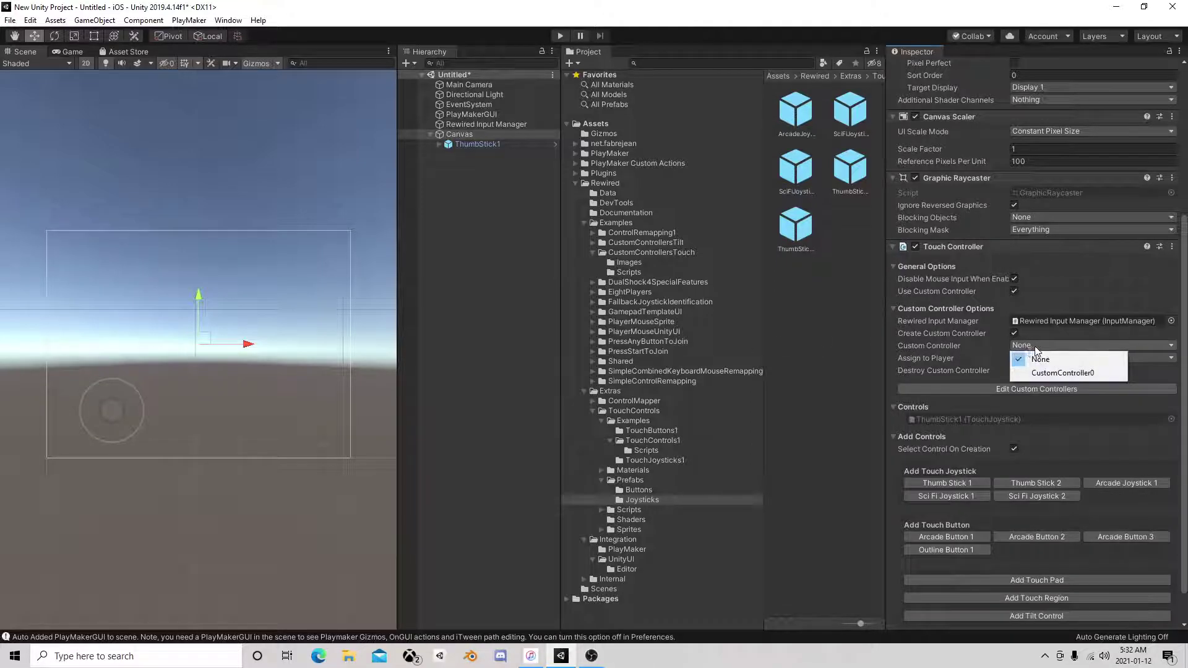
pyautogui.click(1062, 371)
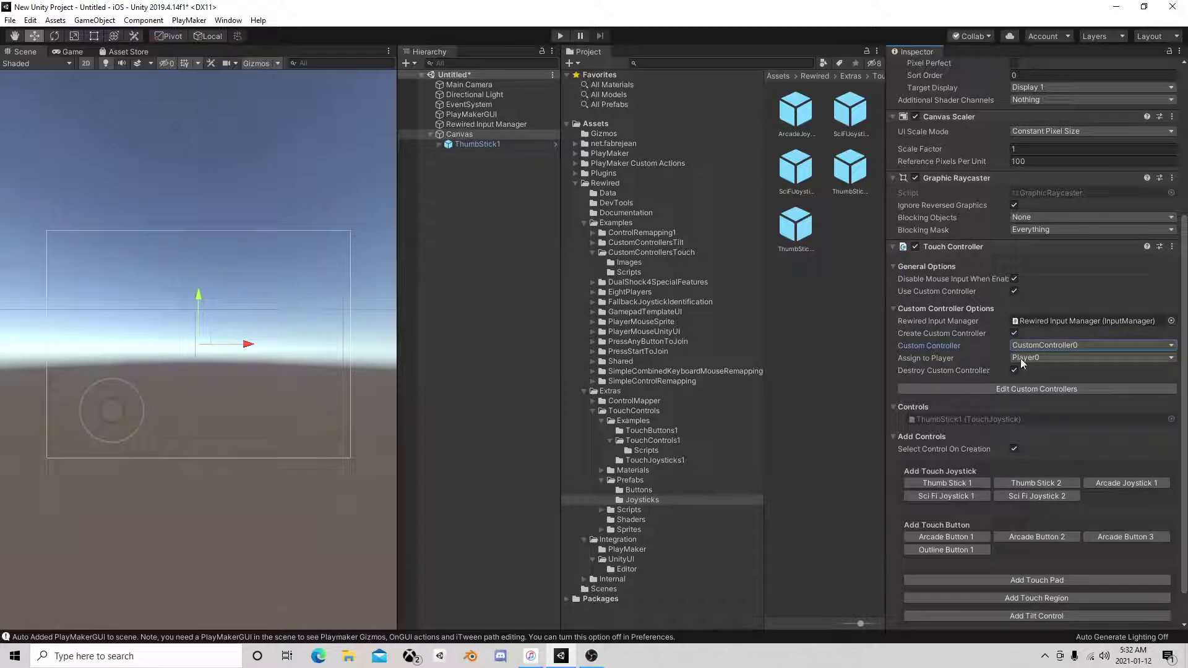
pyautogui.scroll(-1, 1021, 364)
pyautogui.click(968, 380)
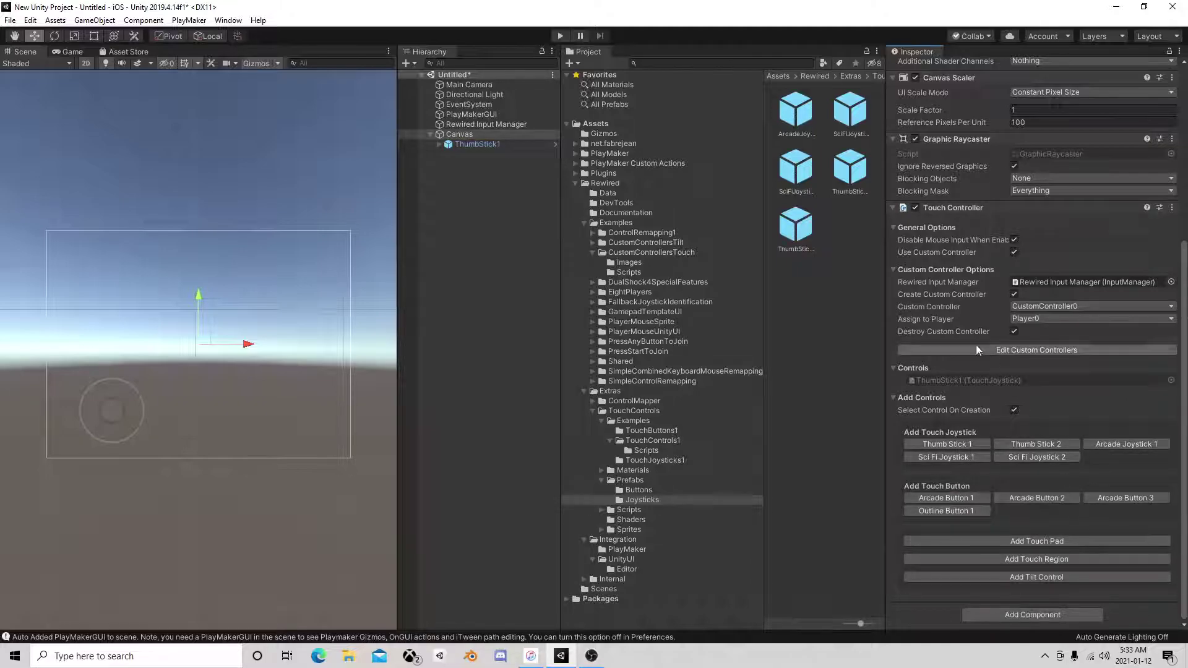
# Set ThumbStick1's Touch Joystick horizontal target axis to H and vertical target axis to V
pyautogui.click(488, 146)
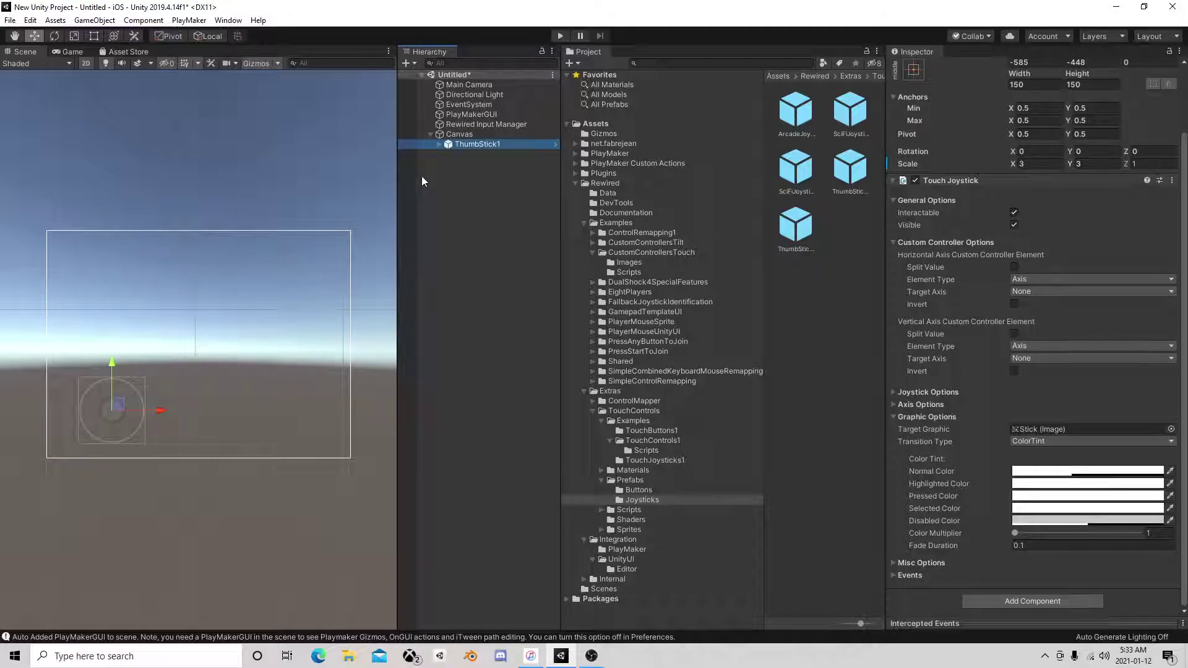
pyautogui.click(1021, 280)
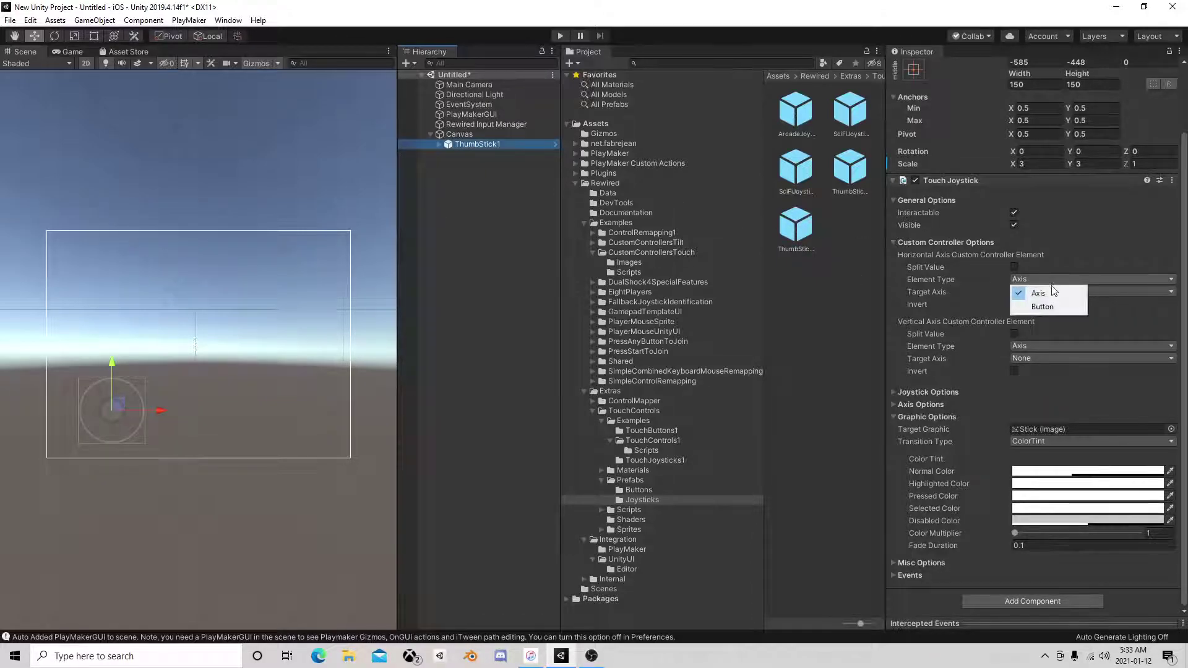
pyautogui.click(1044, 293)
pyautogui.click(1045, 291)
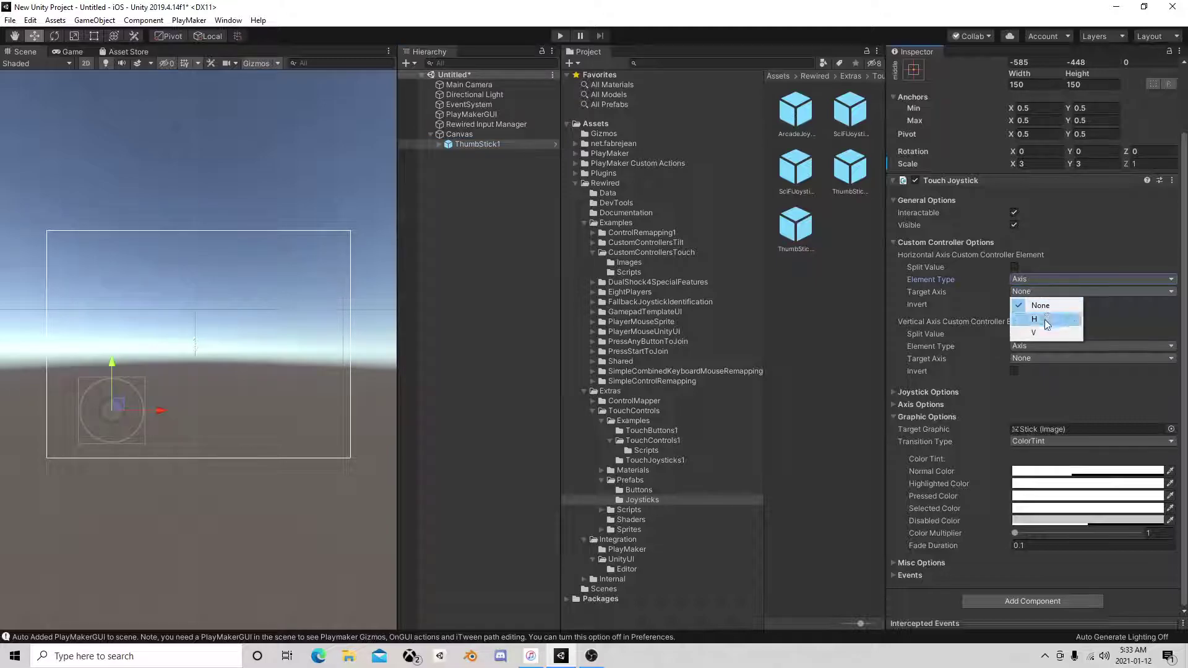
pyautogui.click(1044, 321)
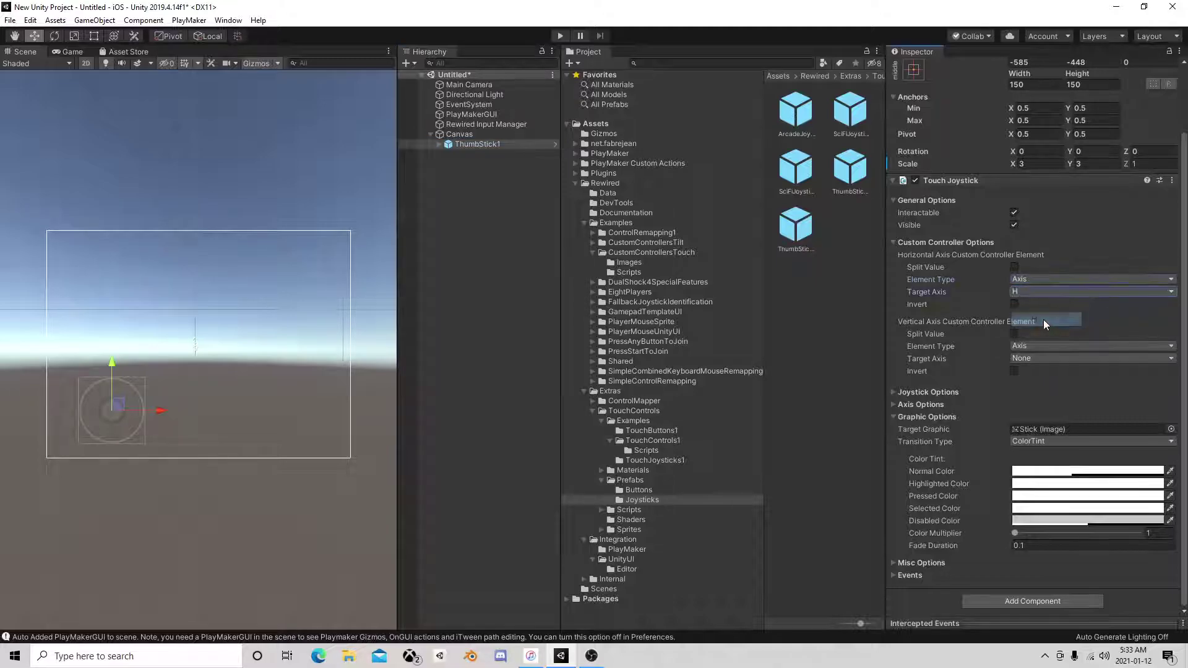
pyautogui.click(1025, 358)
pyautogui.click(1038, 401)
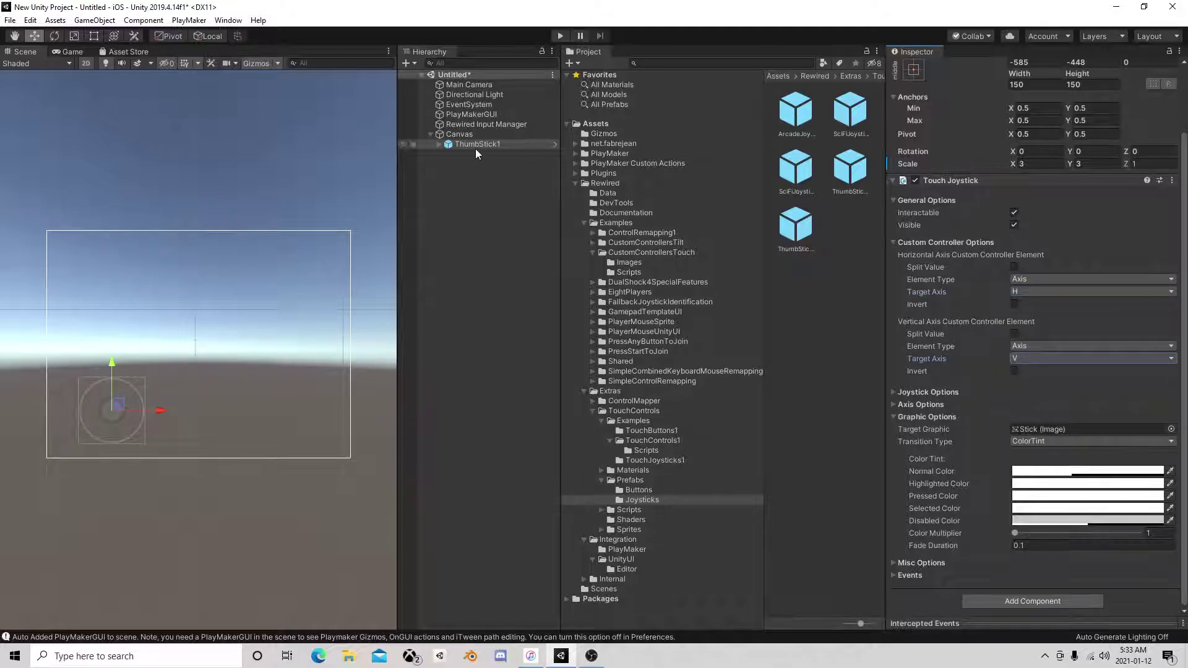
# Add a UI Image under the Canvas and move it up and right on the canvas
pyautogui.rightClick(464, 134)
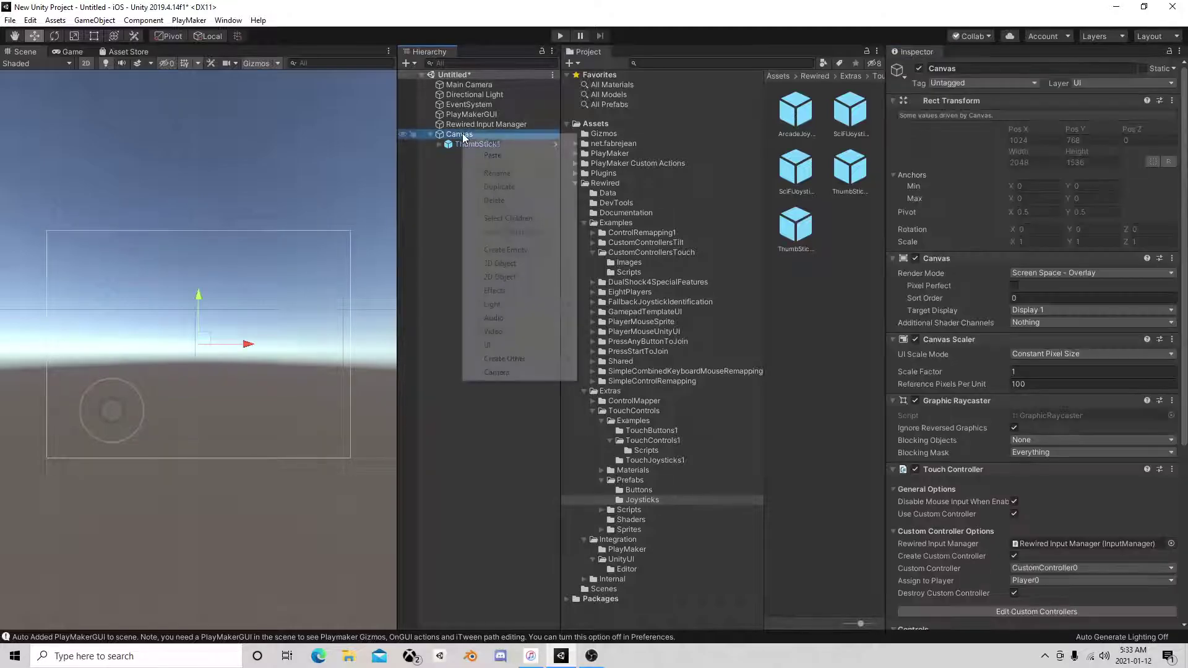
pyautogui.moveTo(501, 344)
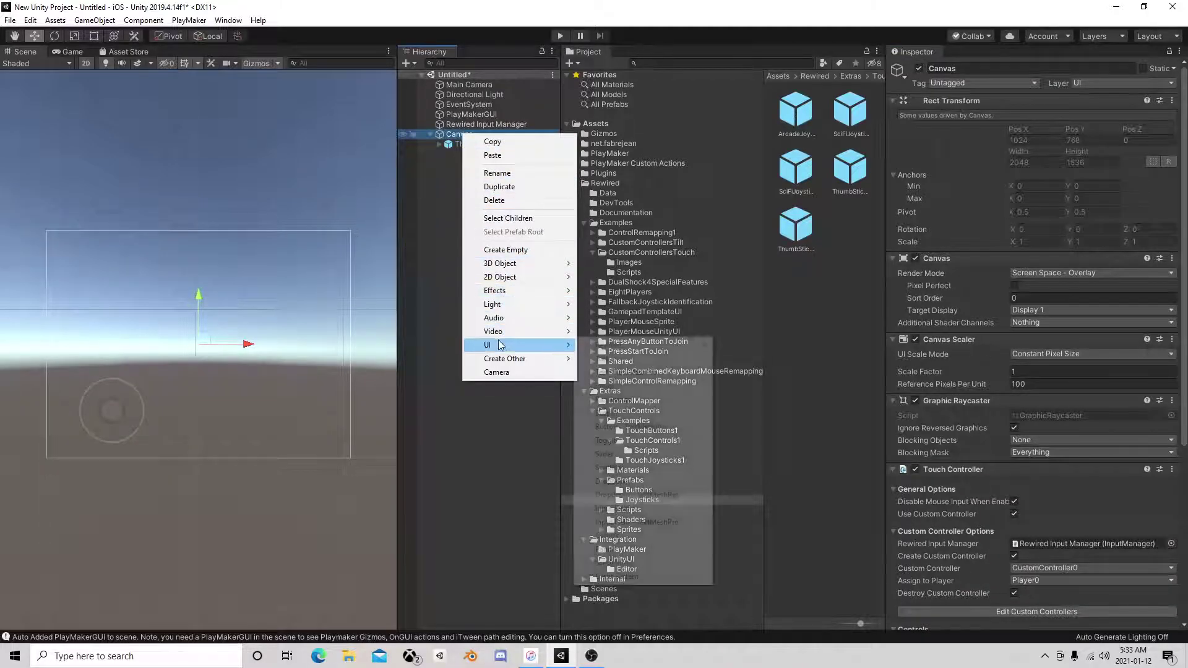
pyautogui.click(624, 386)
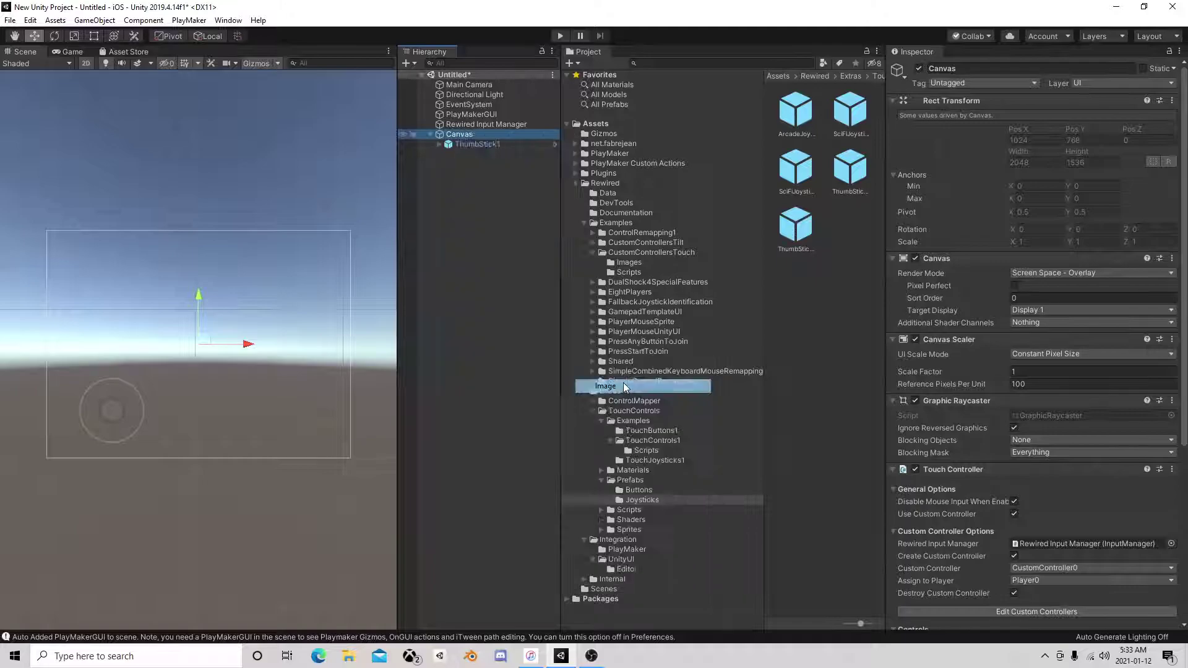
pyautogui.moveTo(198, 344); pyautogui.dragTo(274, 312)
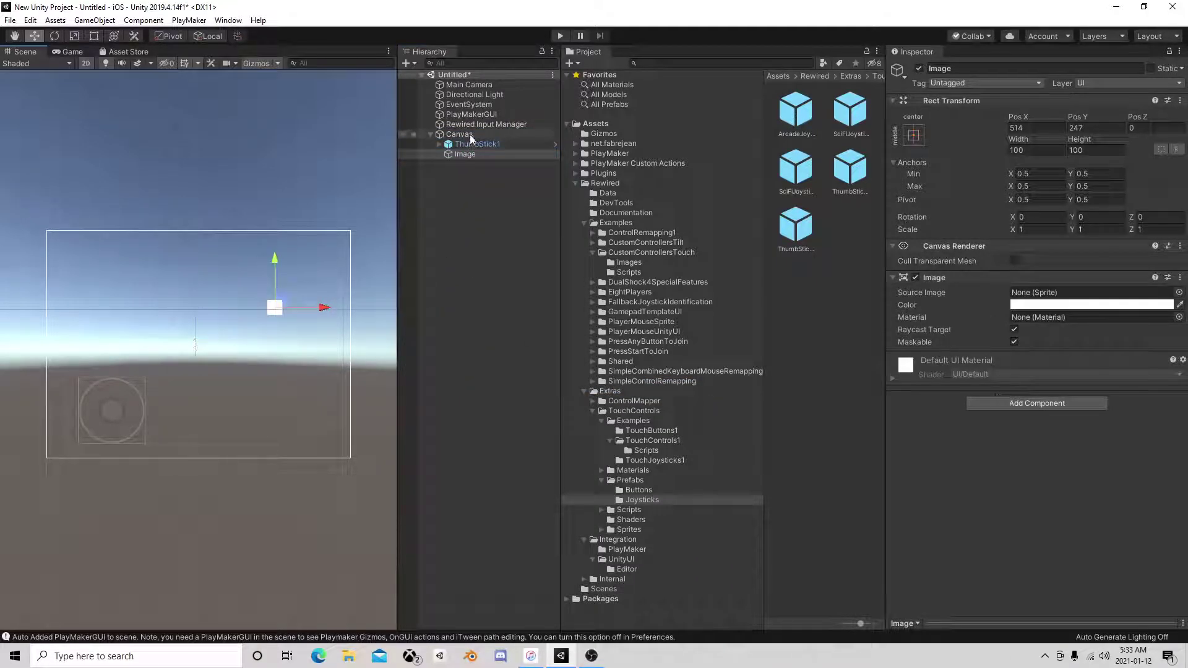
# Attach a PlayMakerFSM component to the Image and open its State 1 with the Action Browser
pyautogui.click(1048, 403)
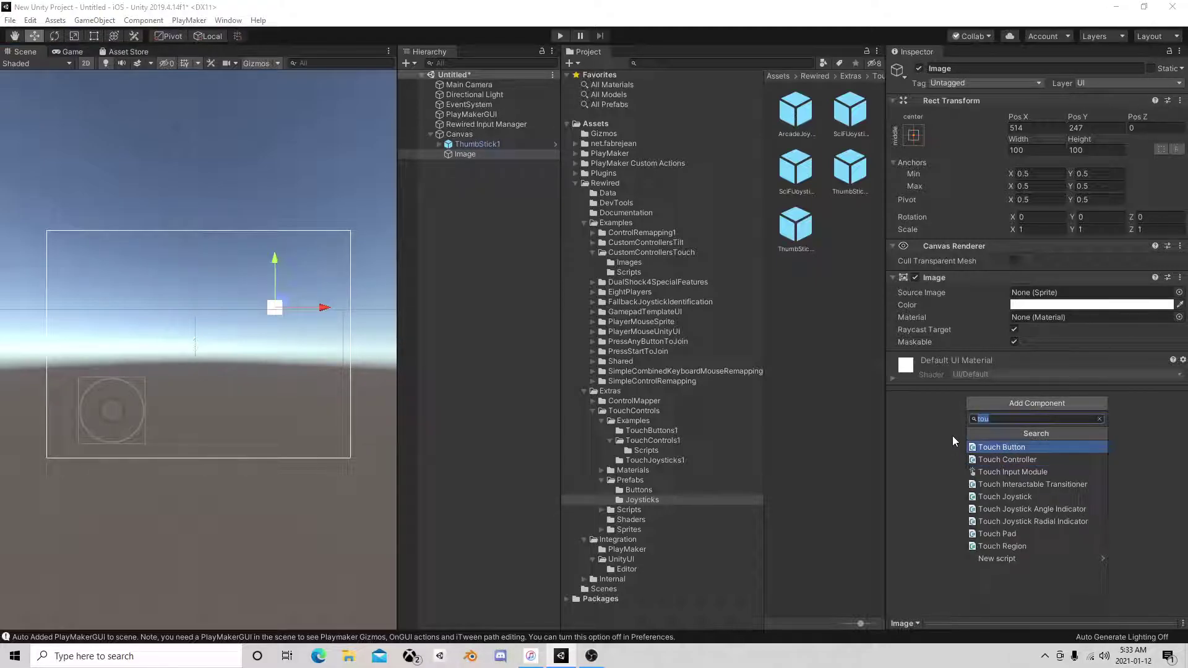
pyautogui.write('playmaker')
pyautogui.click(999, 446)
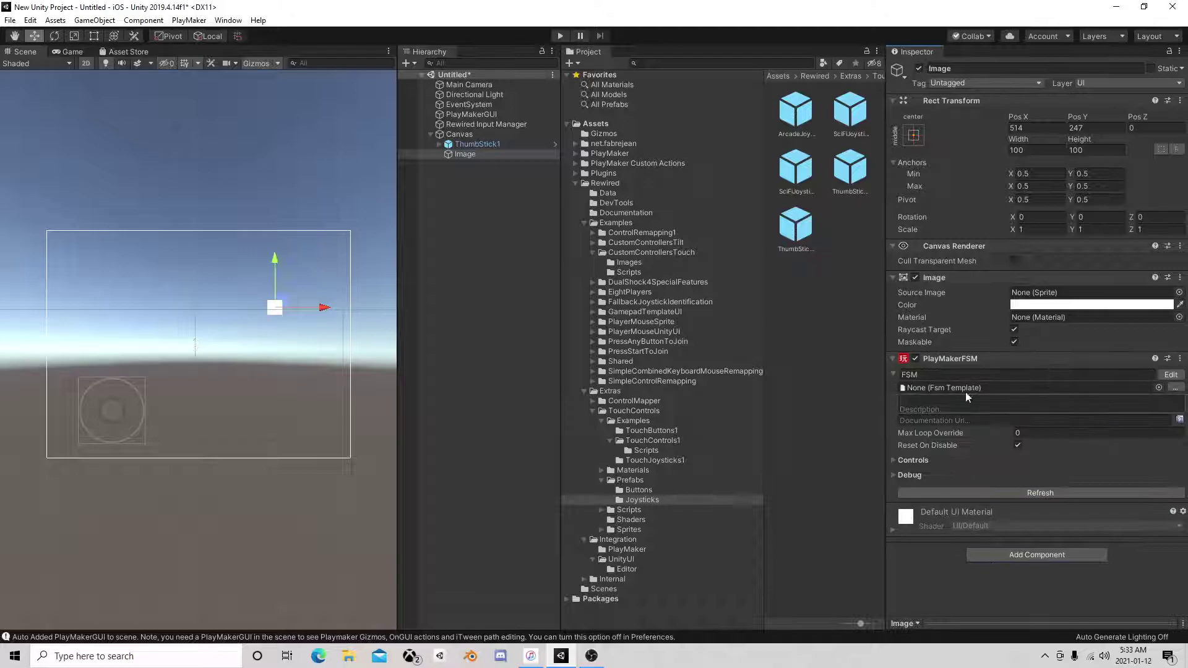
pyautogui.click(1171, 374)
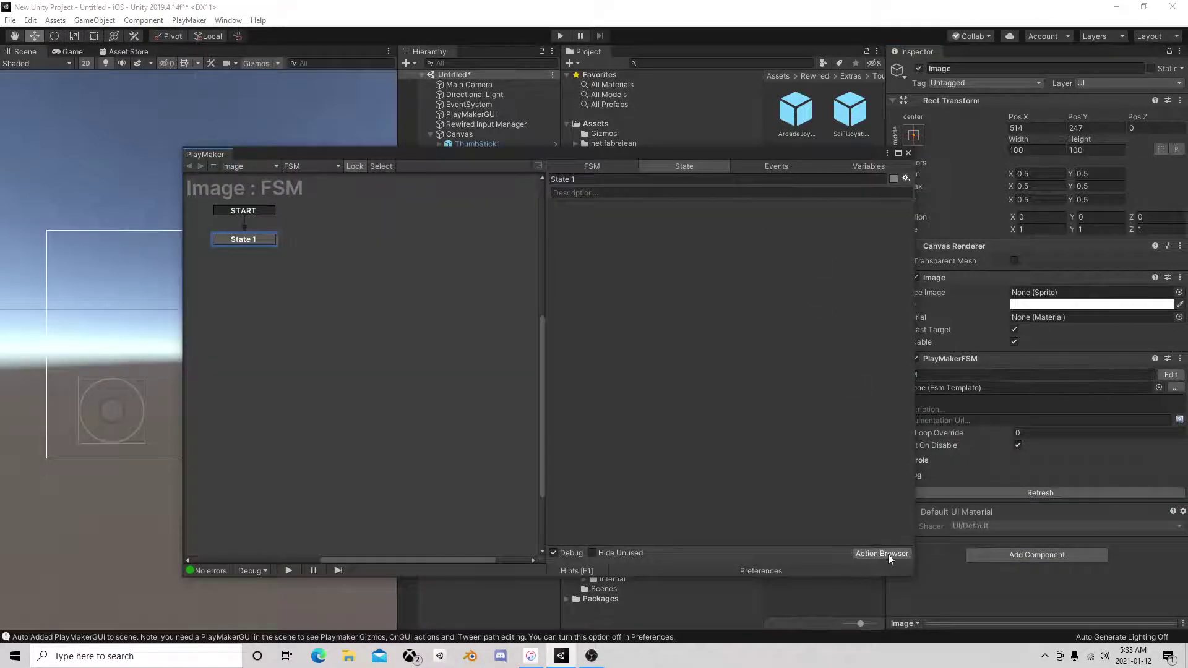
pyautogui.click(881, 553)
# Add a Rewired Player Get Axis action reading Horizontal into a new variable H
pyautogui.doubleClick(643, 214)
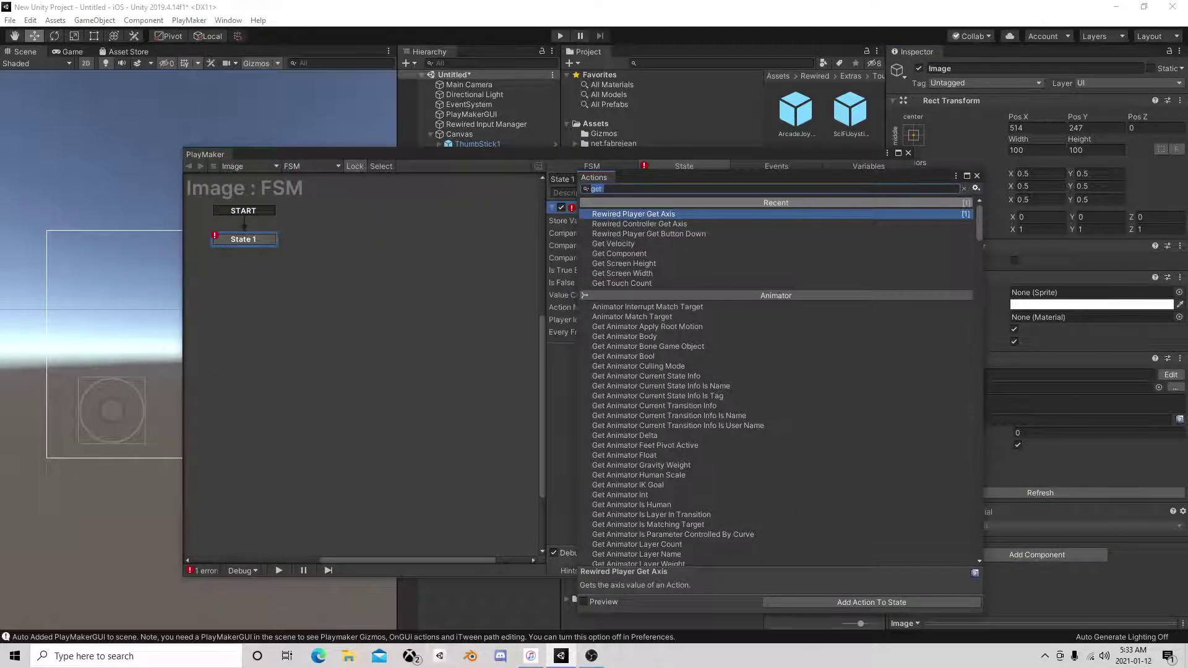
pyautogui.click(977, 176)
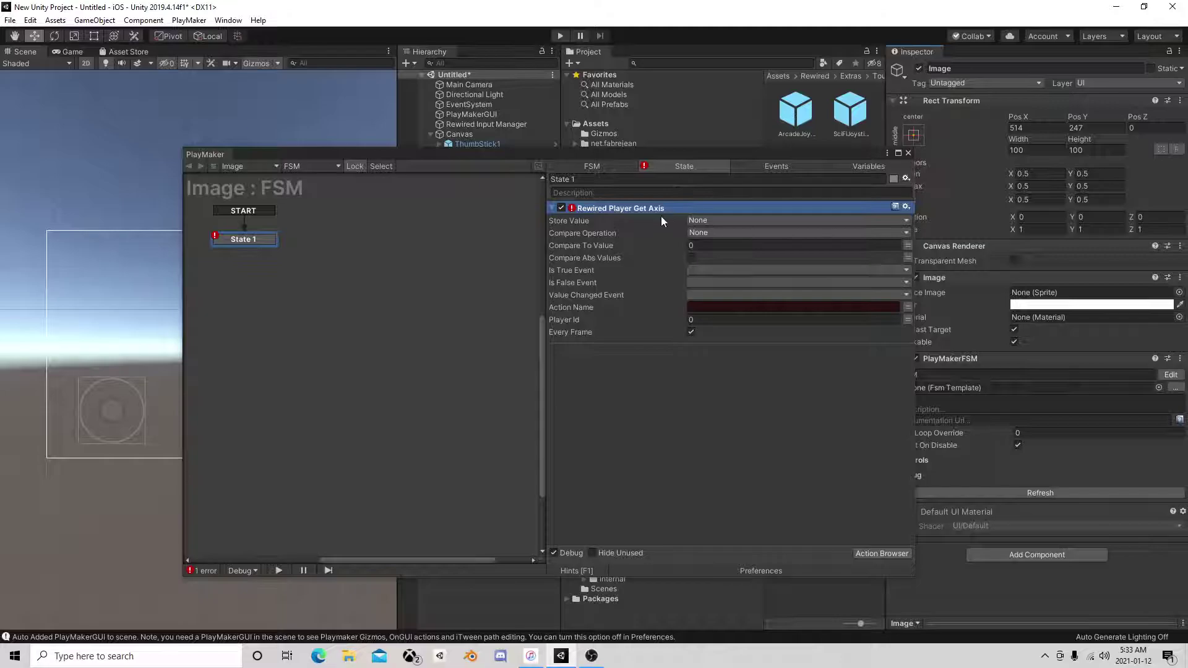
pyautogui.click(742, 306)
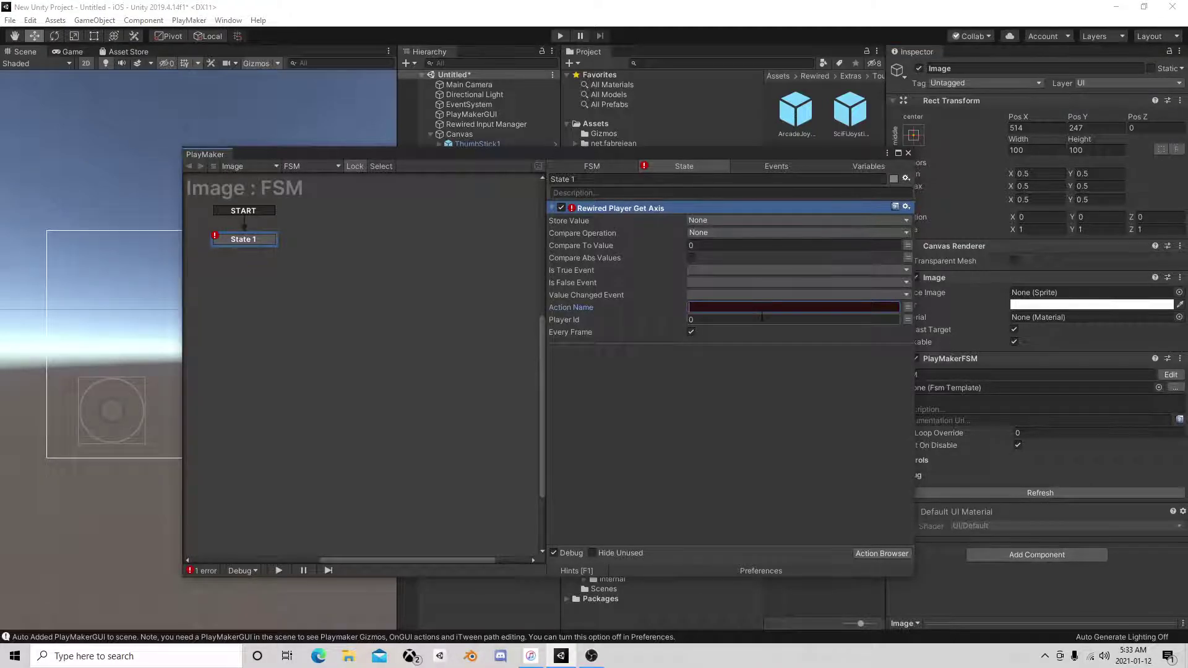
pyautogui.write('Horiz')
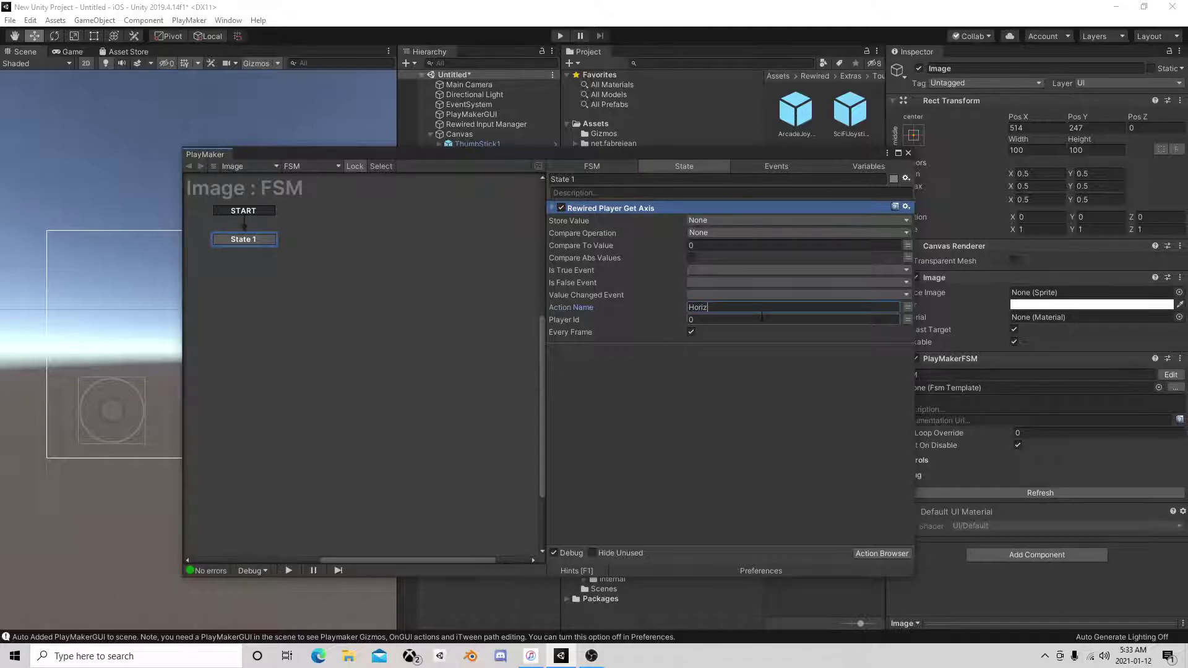
pyautogui.write('ontal')
pyautogui.click(723, 221)
pyautogui.click(736, 250)
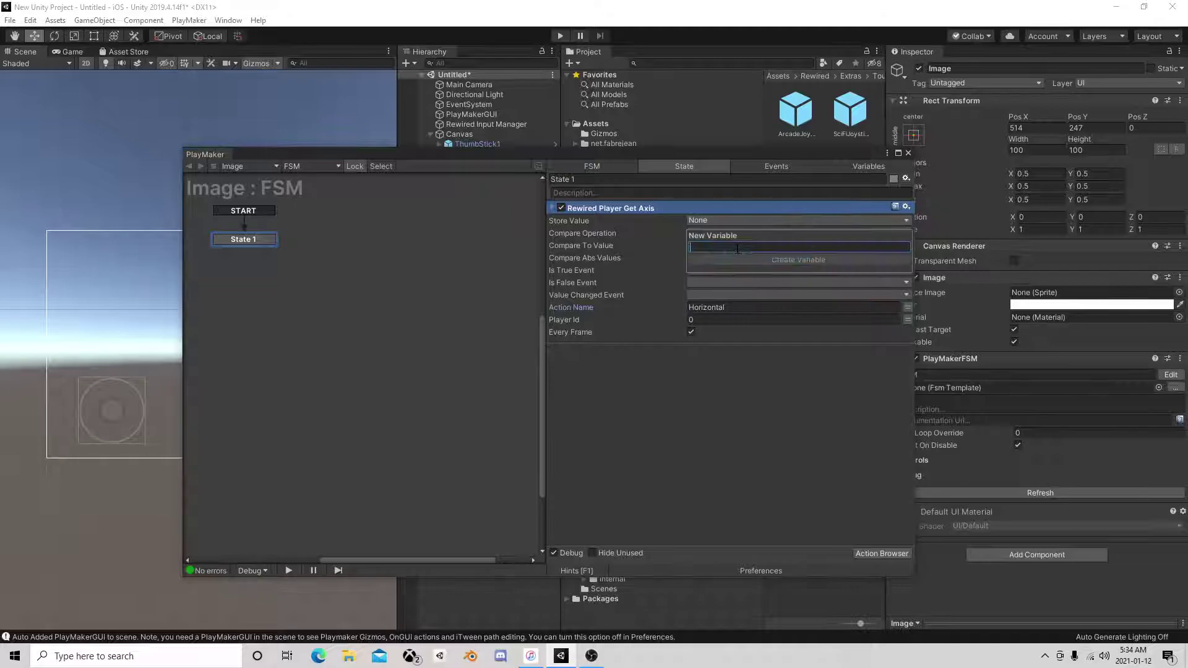
pyautogui.write('H')
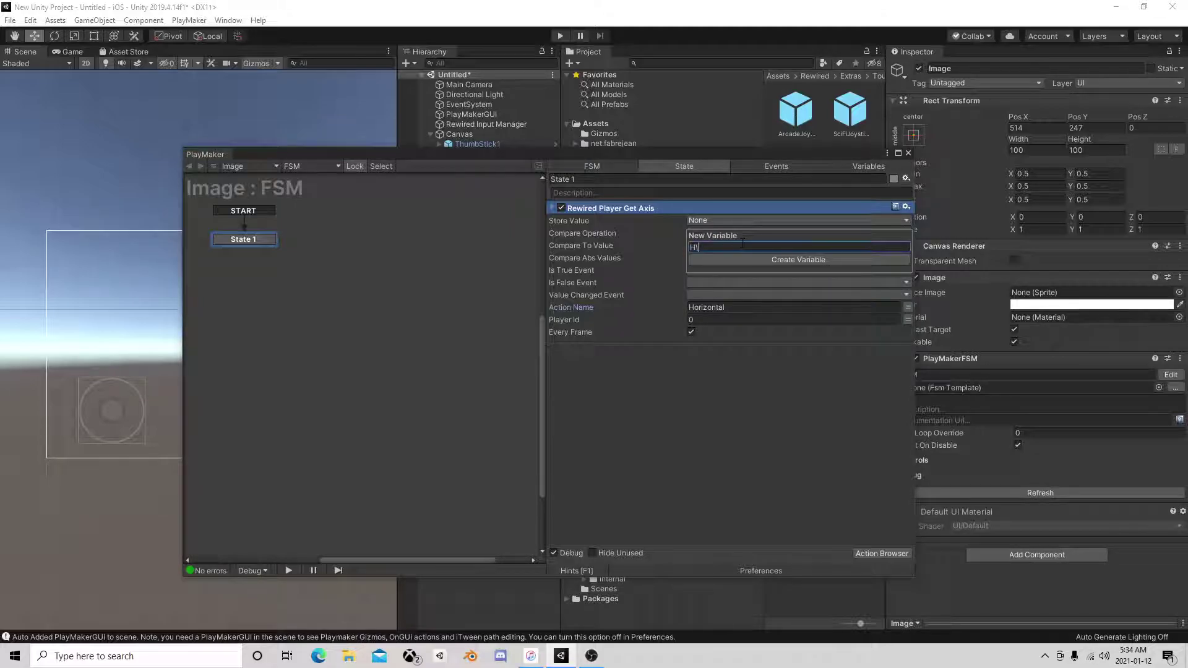
pyautogui.press('Return')
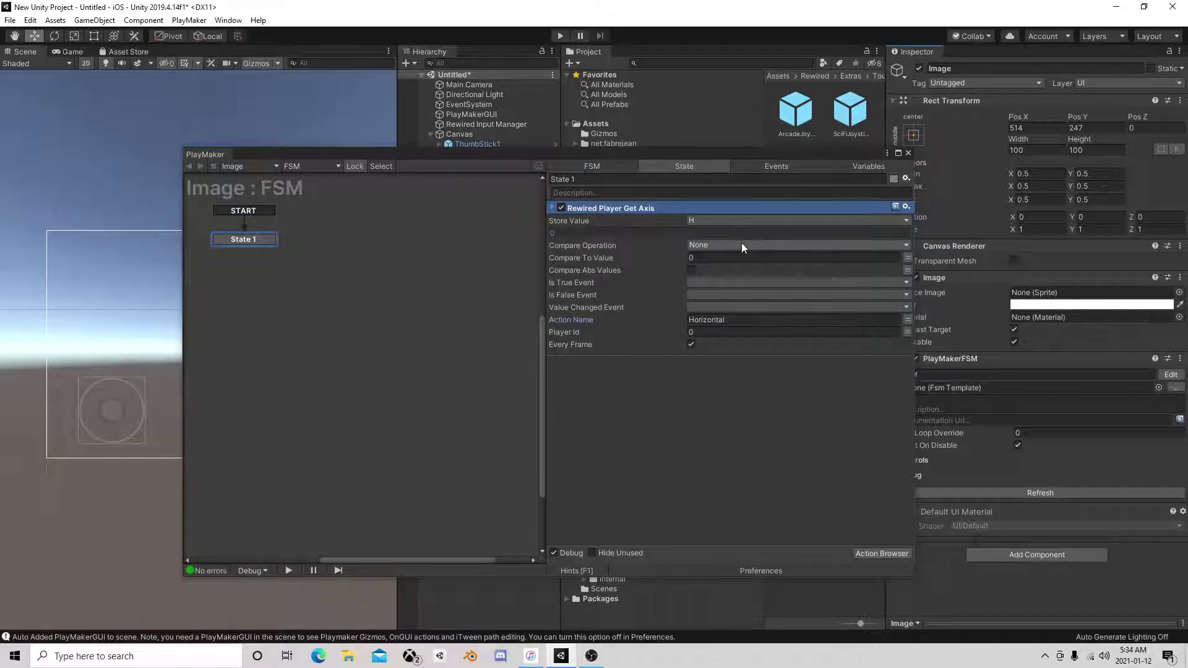
# Copy the Get Axis action and paste a duplicate below it
pyautogui.rightClick(633, 213)
pyautogui.click(668, 269)
pyautogui.rightClick(606, 378)
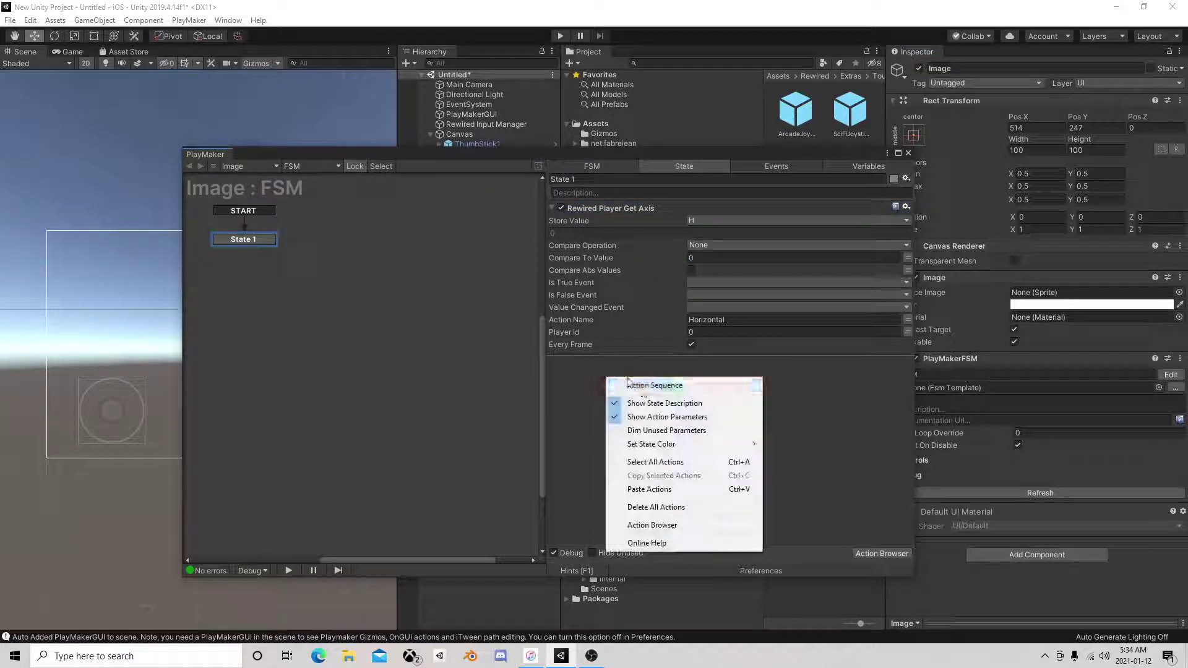
pyautogui.click(670, 489)
# Set the second Get Axis action to read Vertical into a new variable V
pyautogui.click(733, 473)
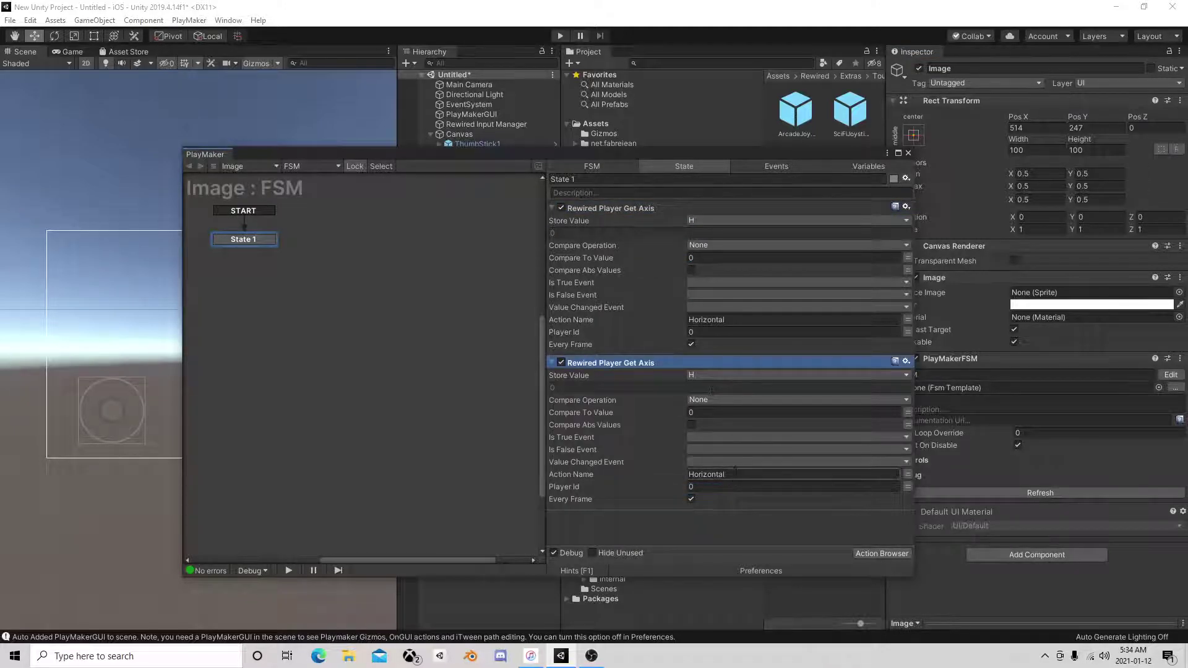
pyautogui.write('Vertical')
pyautogui.click(705, 374)
pyautogui.click(725, 414)
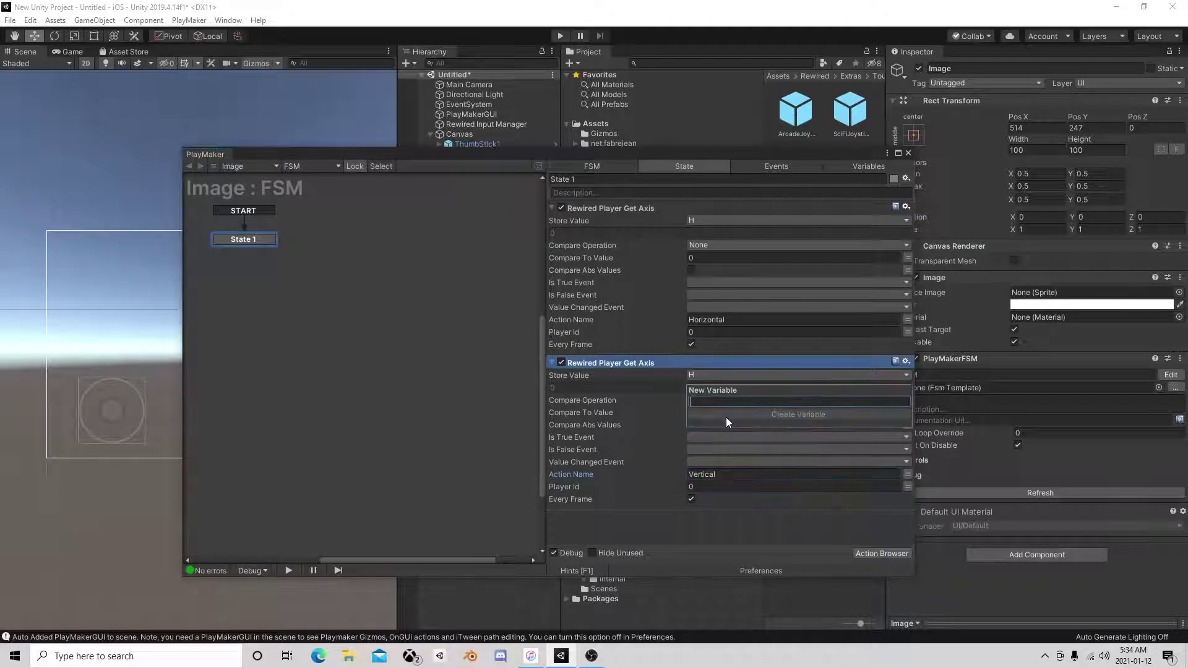
pyautogui.write('V')
pyautogui.click(725, 414)
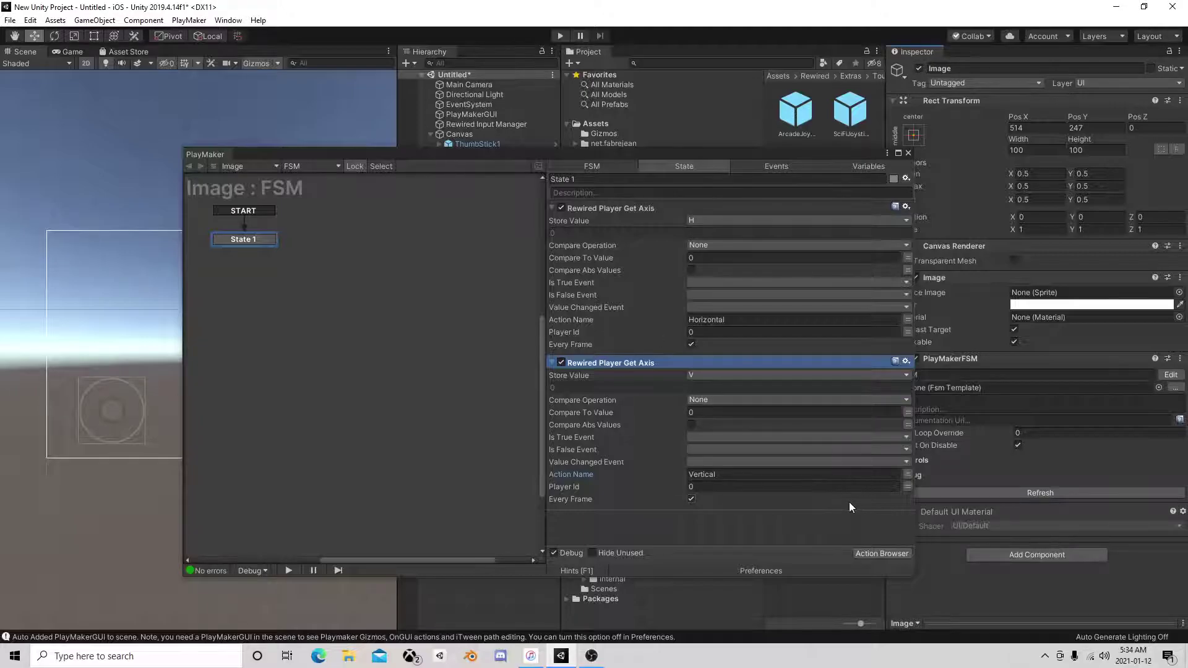
# Collapse the first Get Axis action and leave the second action's comparison at None
pyautogui.click(551, 208)
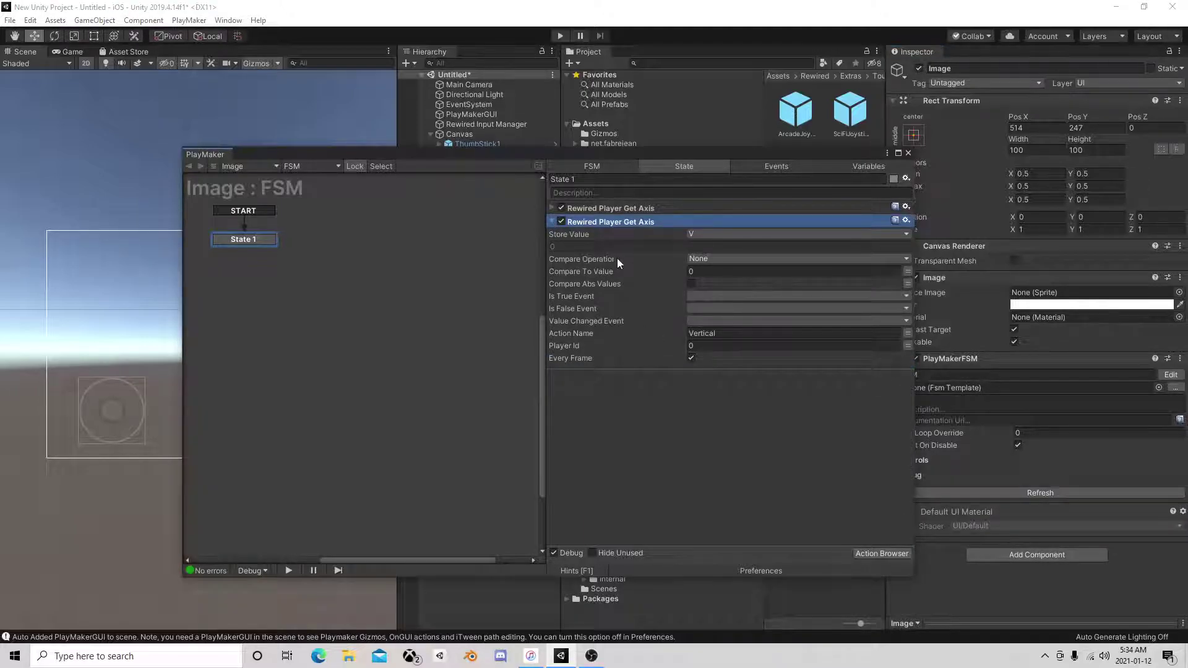
pyautogui.click(699, 258)
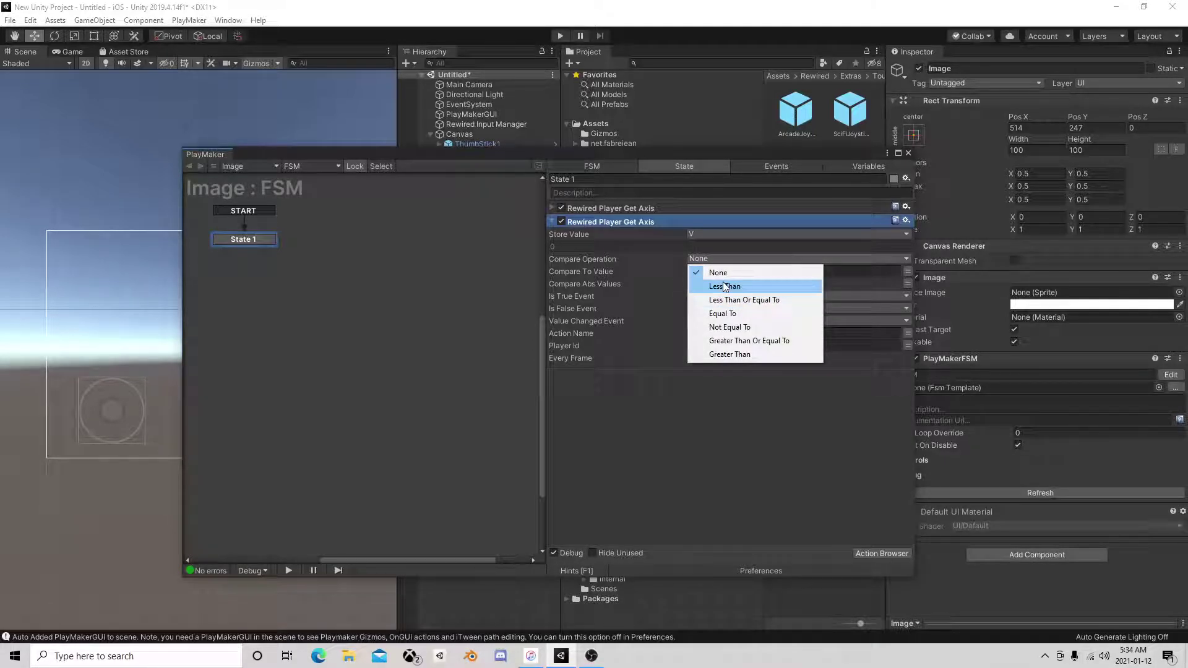
pyautogui.click(673, 288)
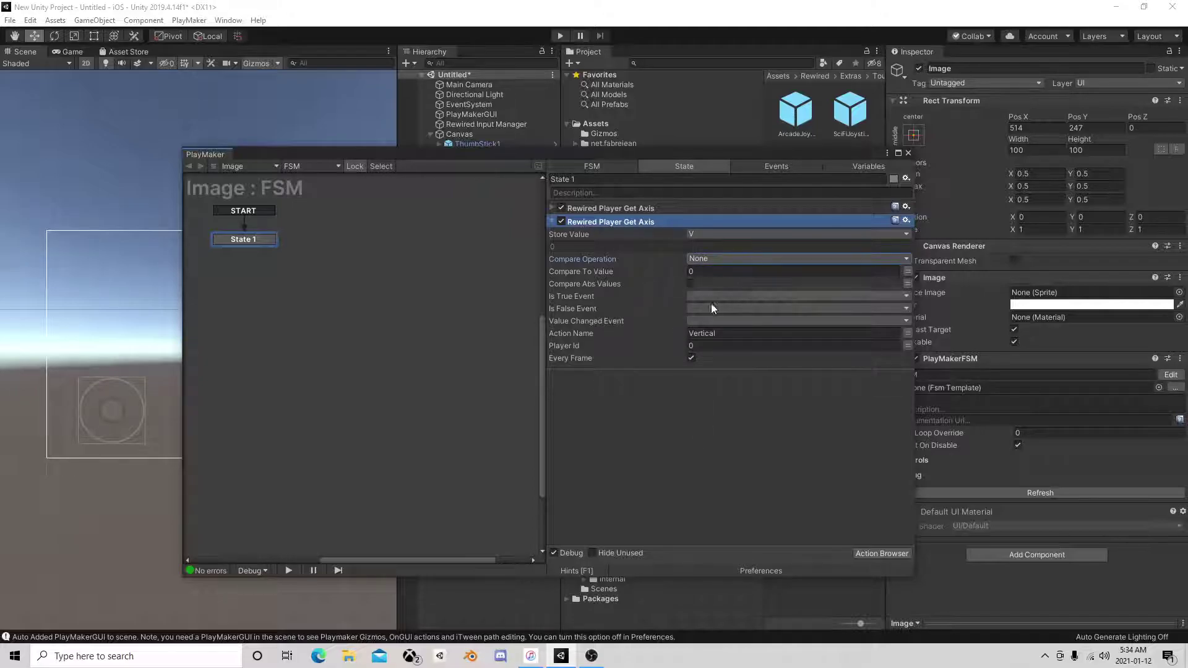
pyautogui.click(707, 259)
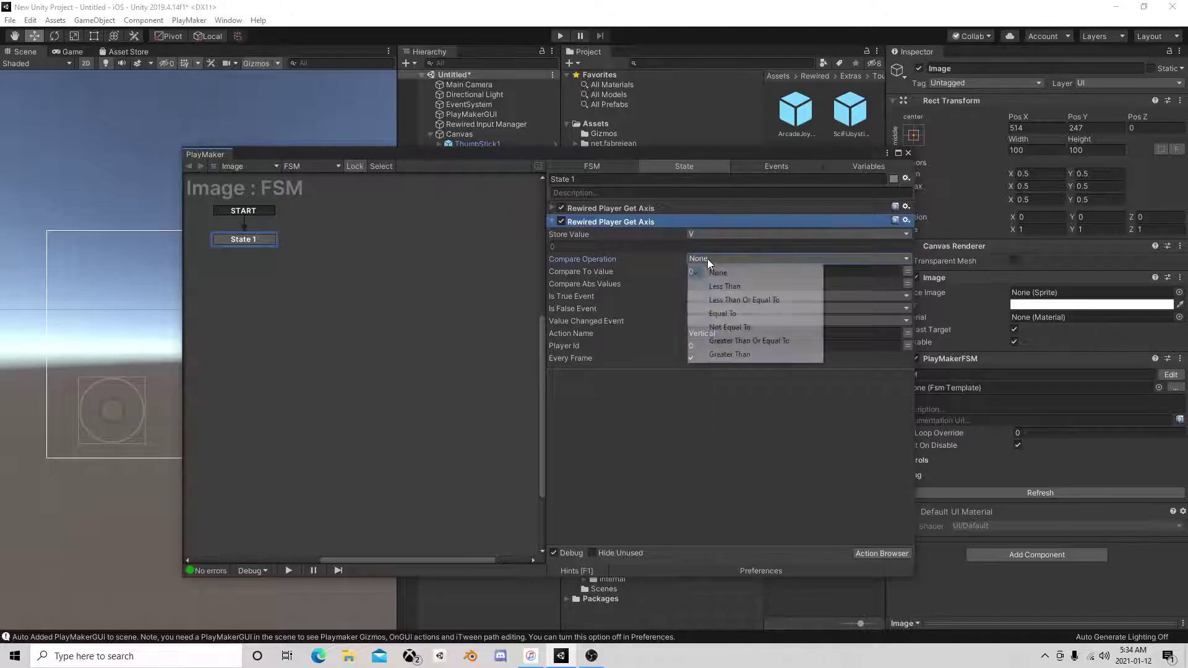
pyautogui.press('Escape')
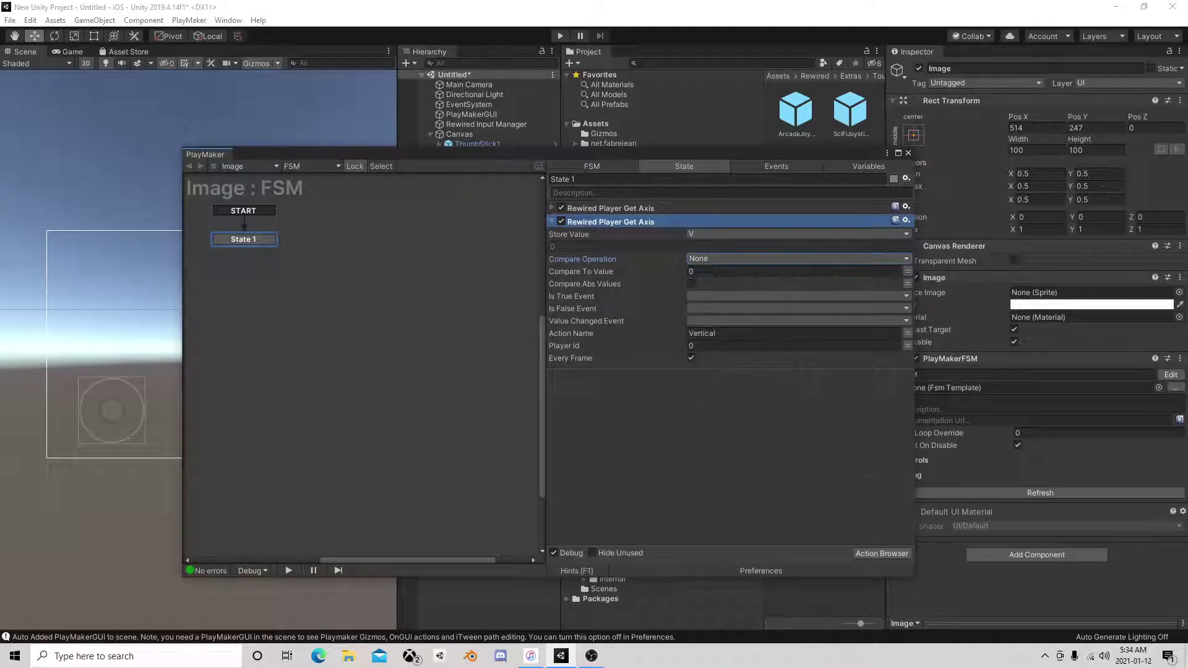
pyautogui.click(695, 271)
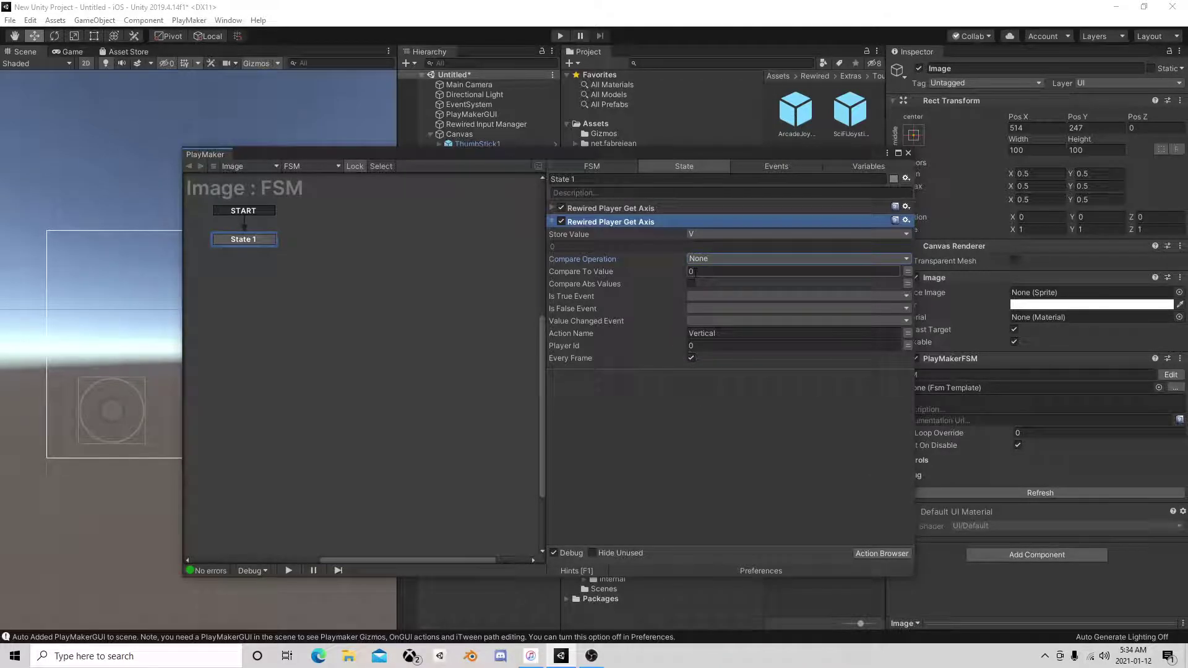
pyautogui.click(561, 295)
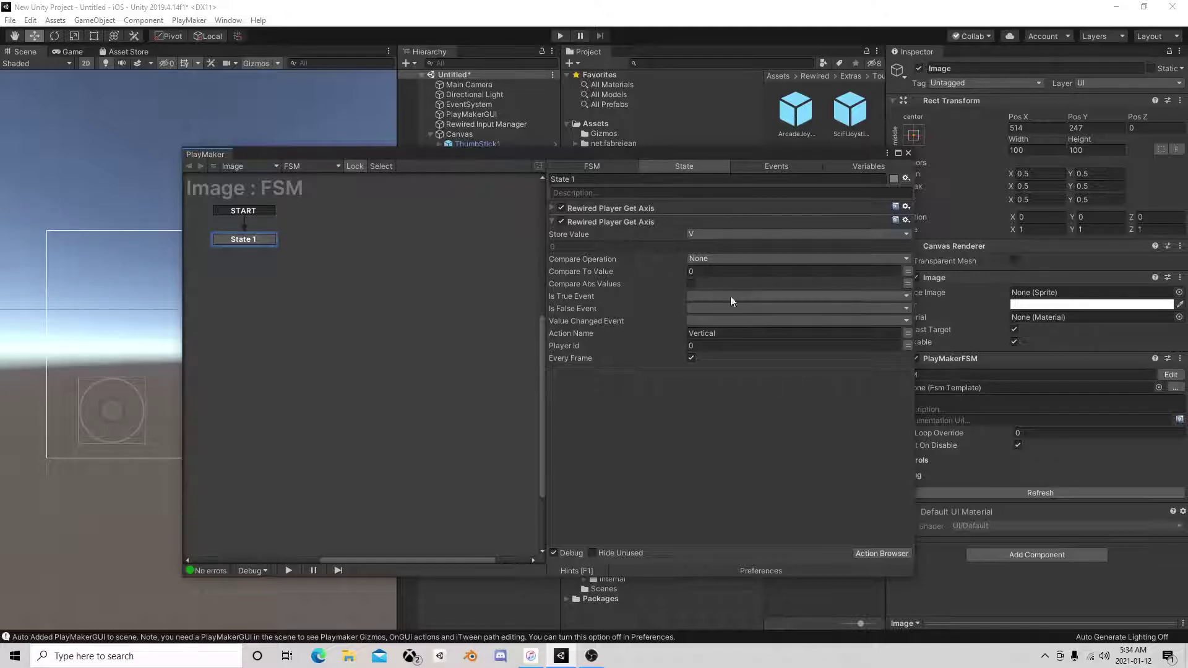
# Add two Float Multiply actions to State 1 from the Action Browser
pyautogui.click(549, 221)
pyautogui.click(878, 553)
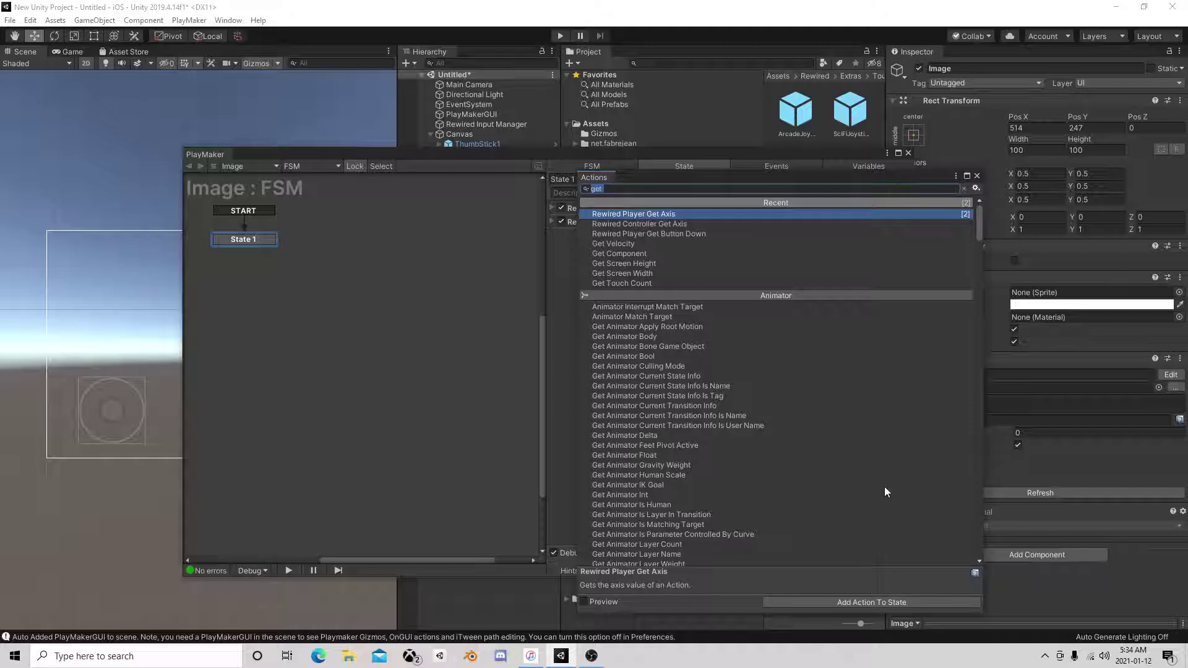
pyautogui.write('float')
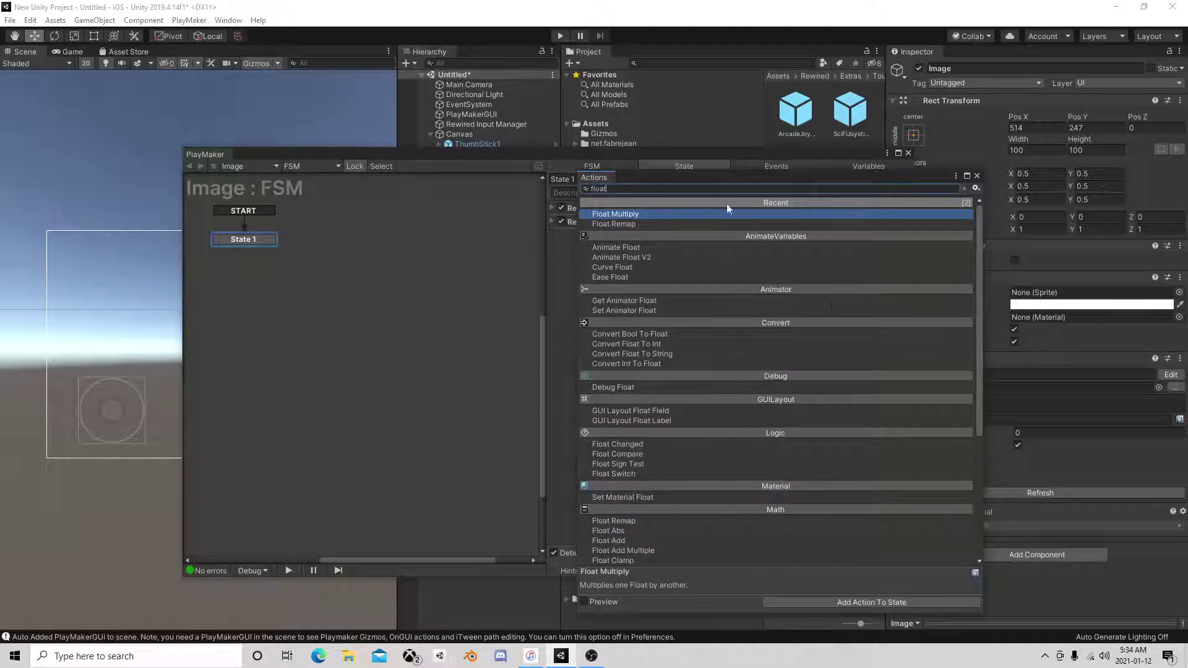
pyautogui.doubleClick(650, 214)
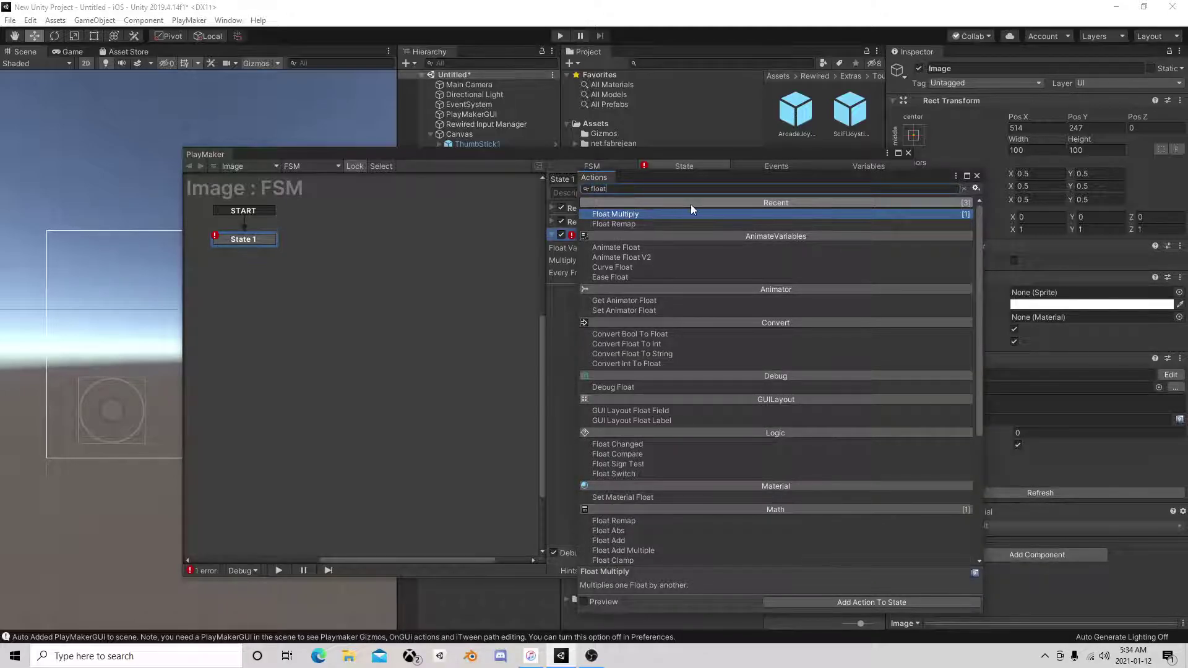
pyautogui.doubleClick(681, 214)
pyautogui.click(977, 177)
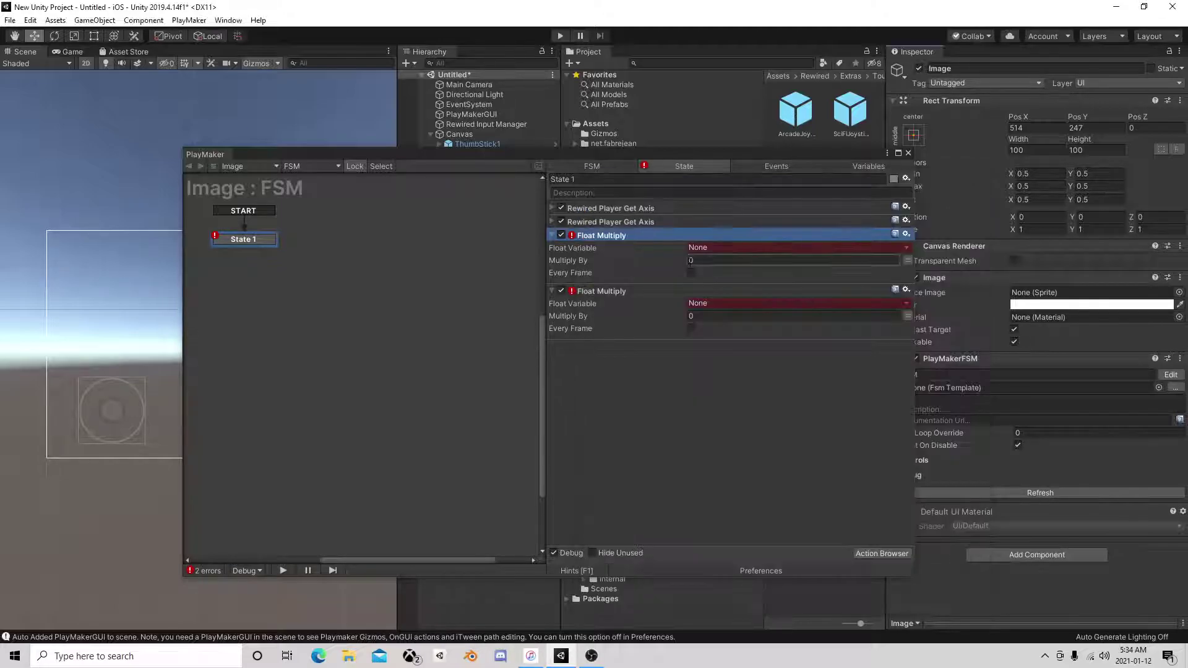
# Make the multiplies act on H and V by 100 every frame, then collapse both
pyautogui.click(710, 248)
pyautogui.click(725, 273)
pyautogui.click(712, 275)
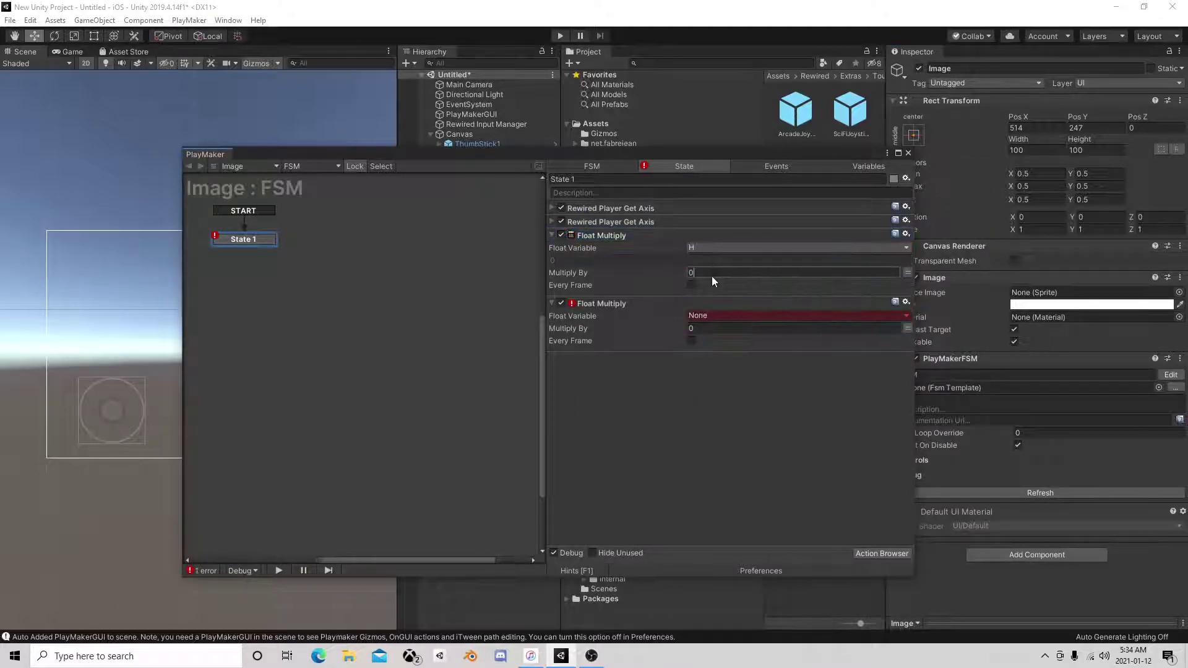
pyautogui.write('100')
pyautogui.click(690, 285)
pyautogui.click(711, 315)
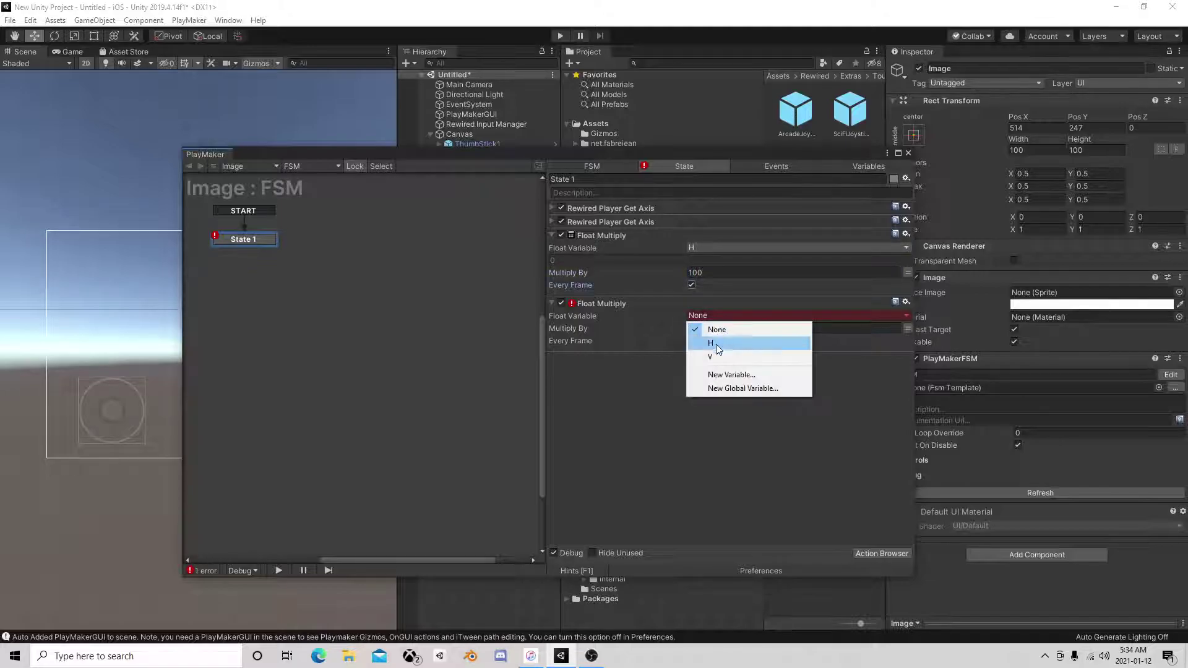
pyautogui.click(710, 357)
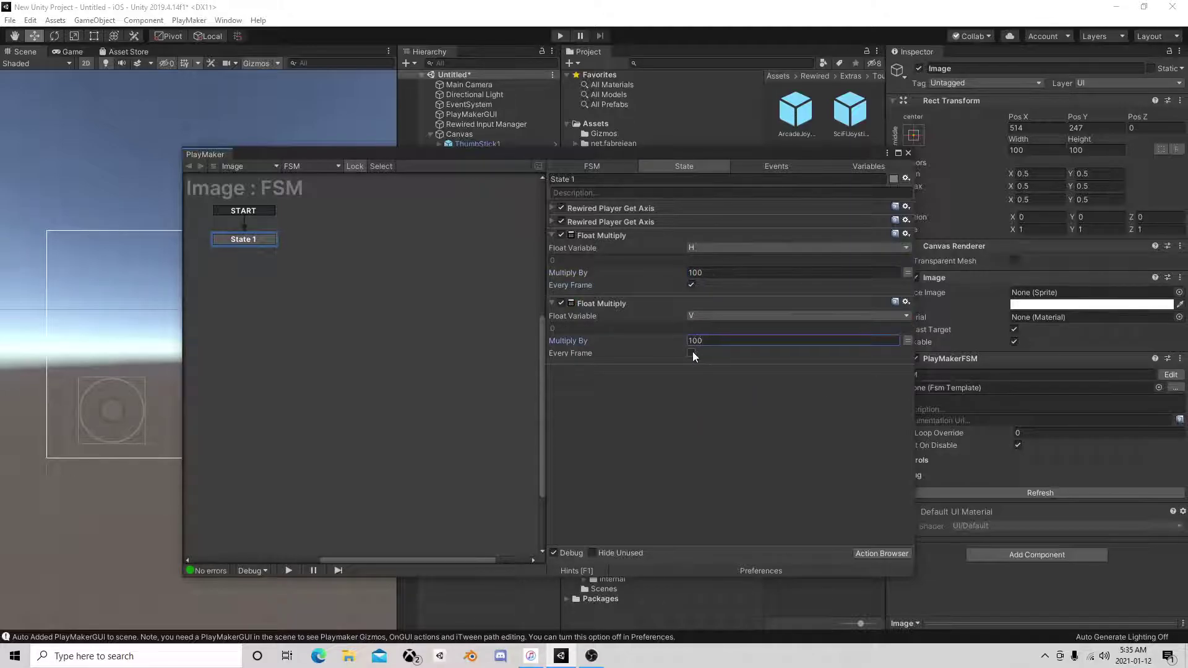
pyautogui.click(691, 354)
pyautogui.click(552, 236)
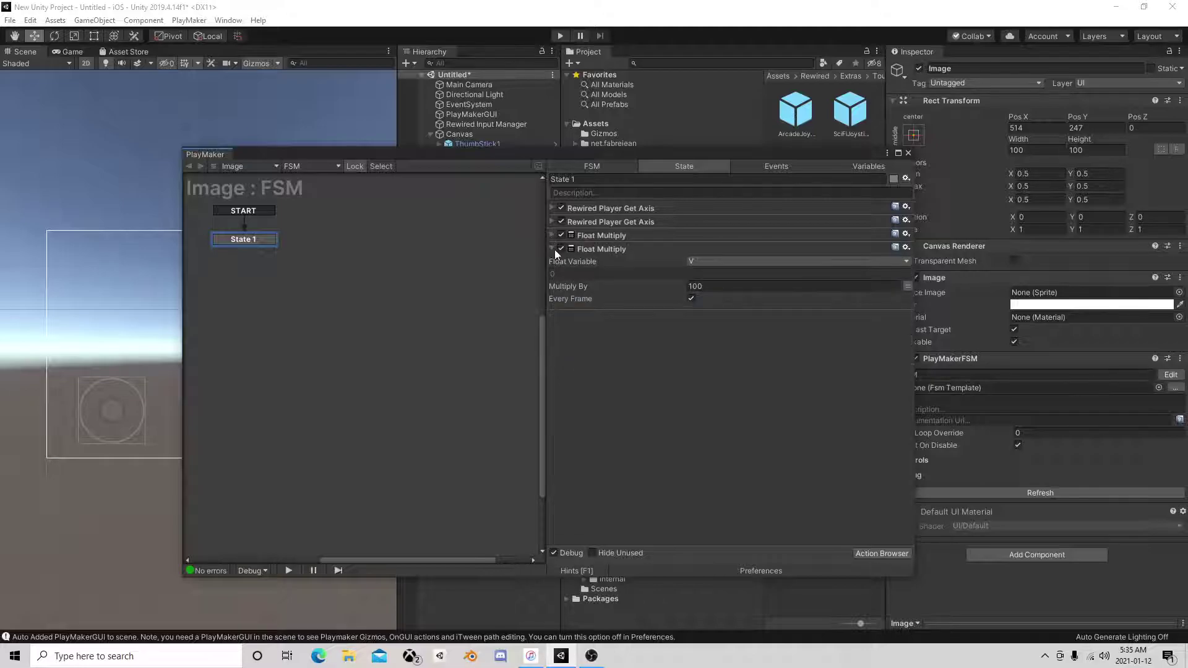
pyautogui.click(552, 249)
pyautogui.click(861, 551)
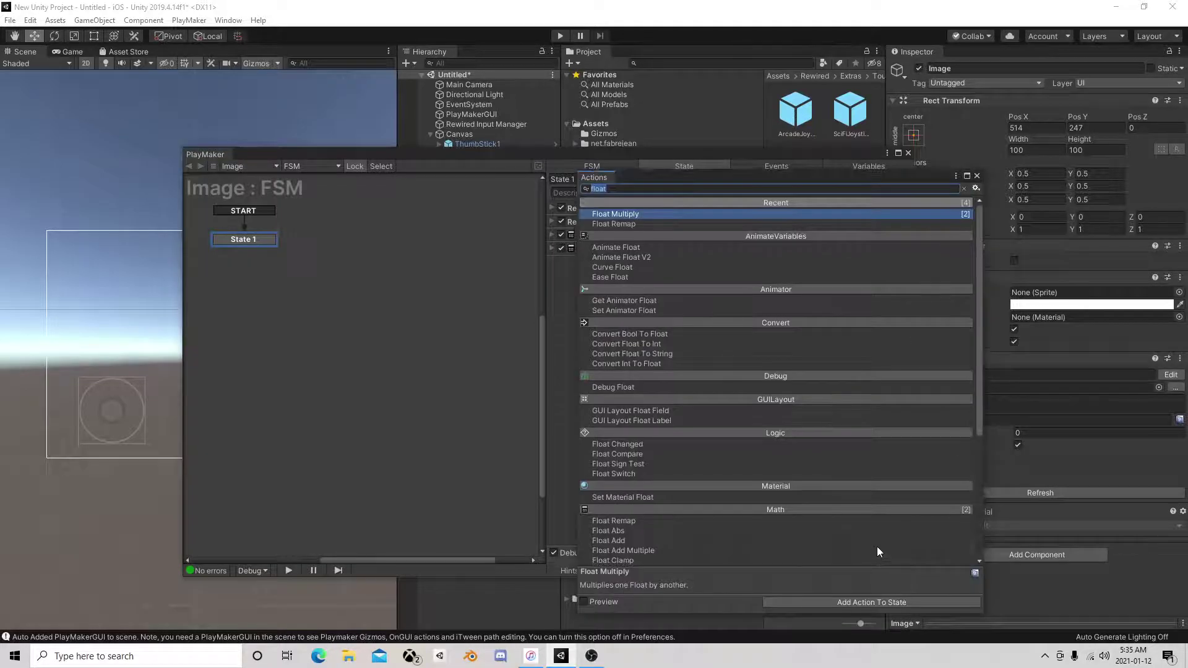
# Add a Translate action using H for X and V for Y
pyautogui.write('tr')
pyautogui.doubleClick(620, 224)
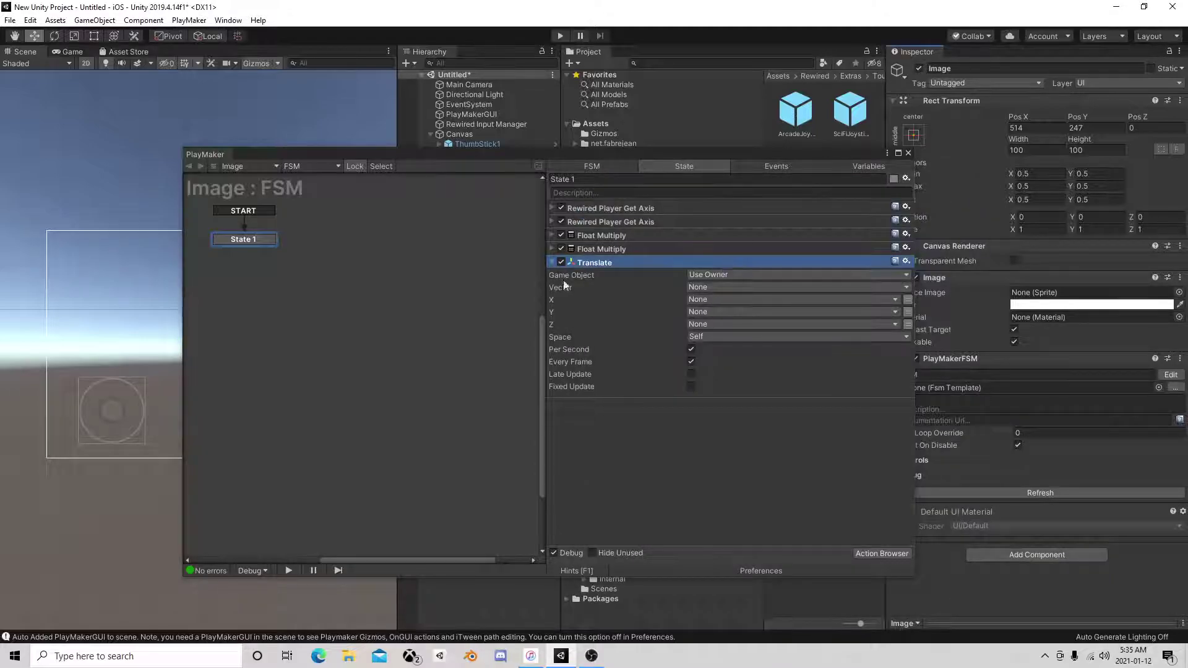
pyautogui.click(722, 299)
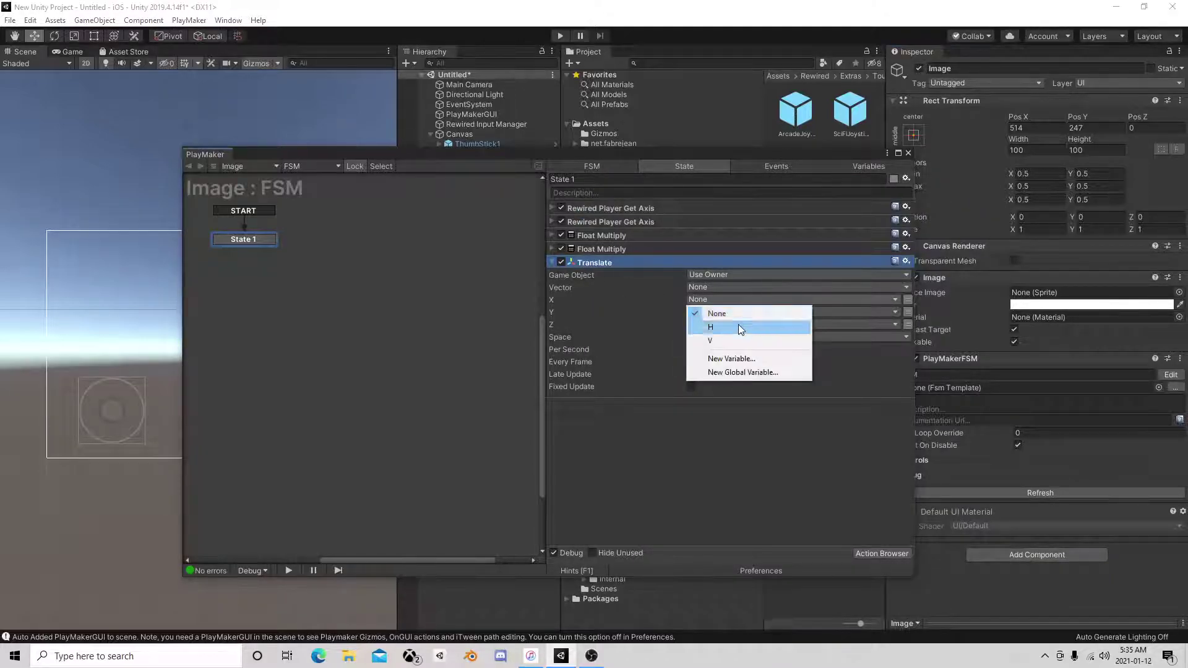
pyautogui.click(738, 326)
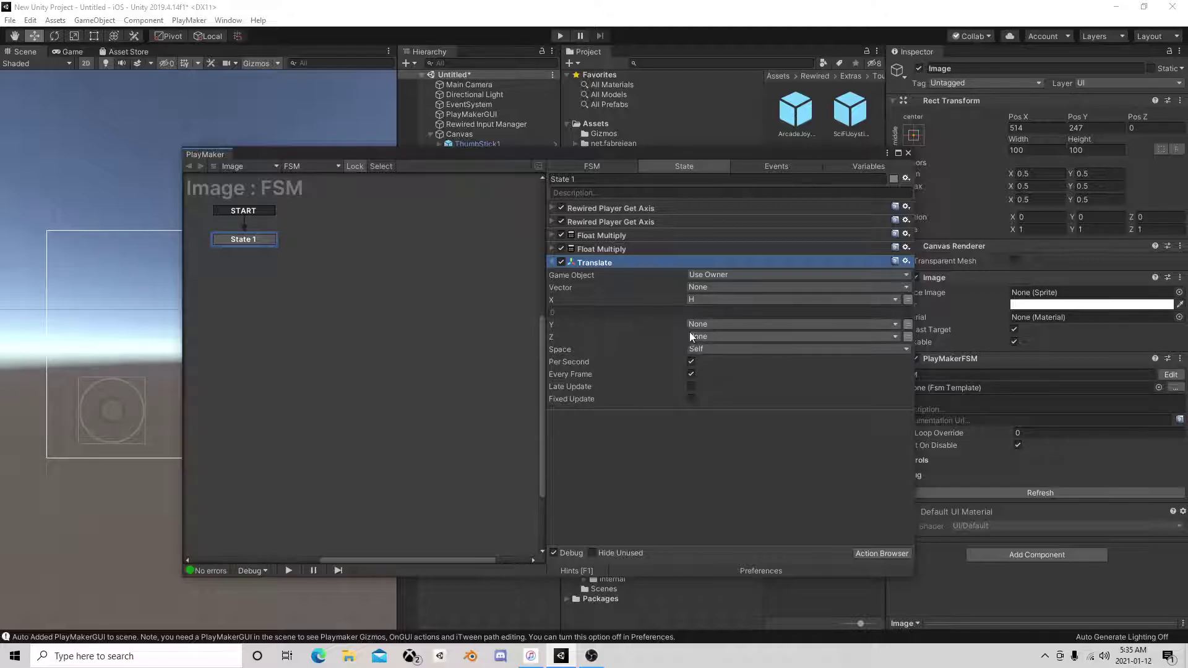
pyautogui.click(709, 324)
pyautogui.click(720, 369)
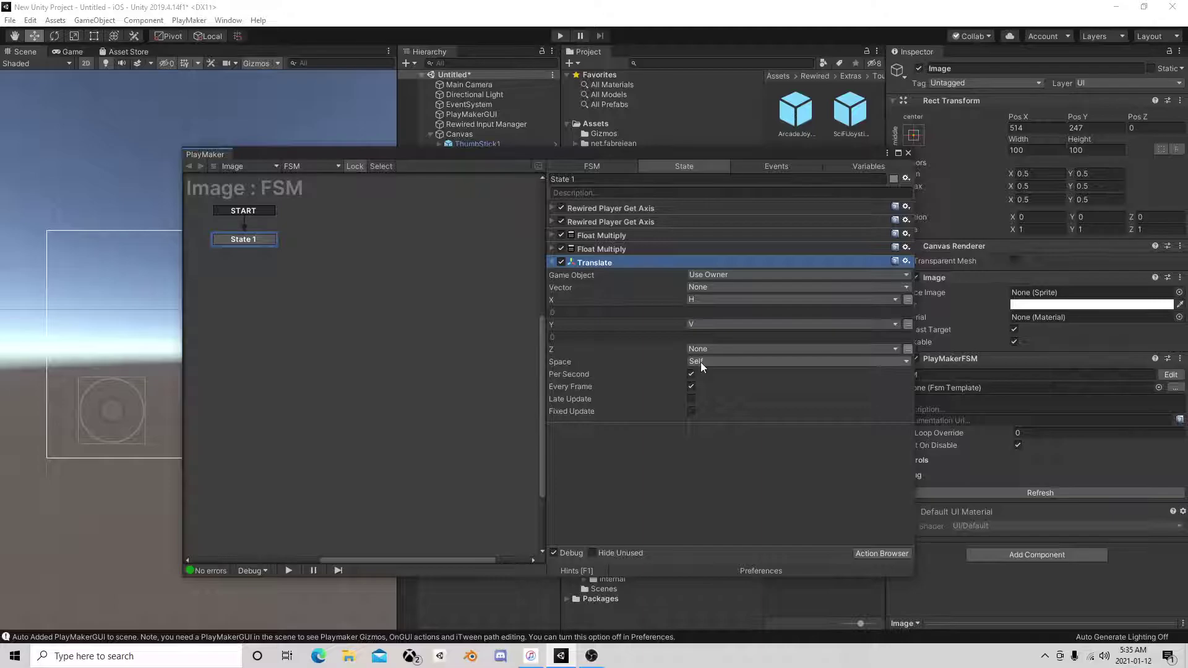
# Set the Translate space to World and expand both Get Axis actions
pyautogui.click(701, 362)
pyautogui.click(733, 378)
pyautogui.click(707, 361)
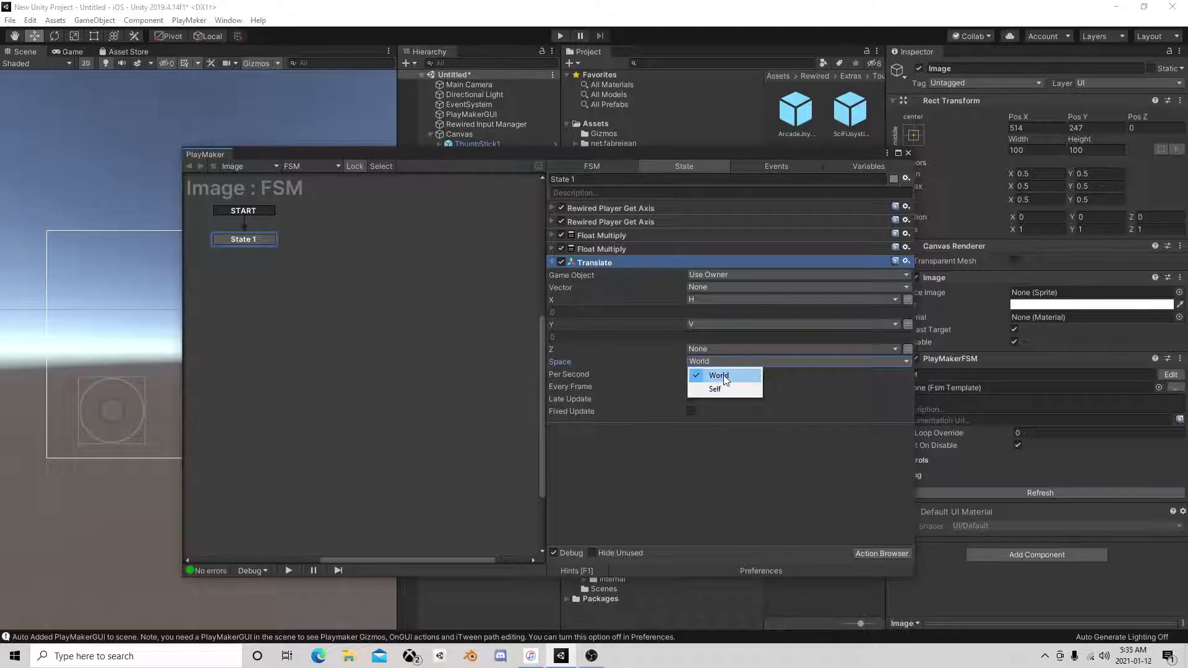
pyautogui.click(724, 376)
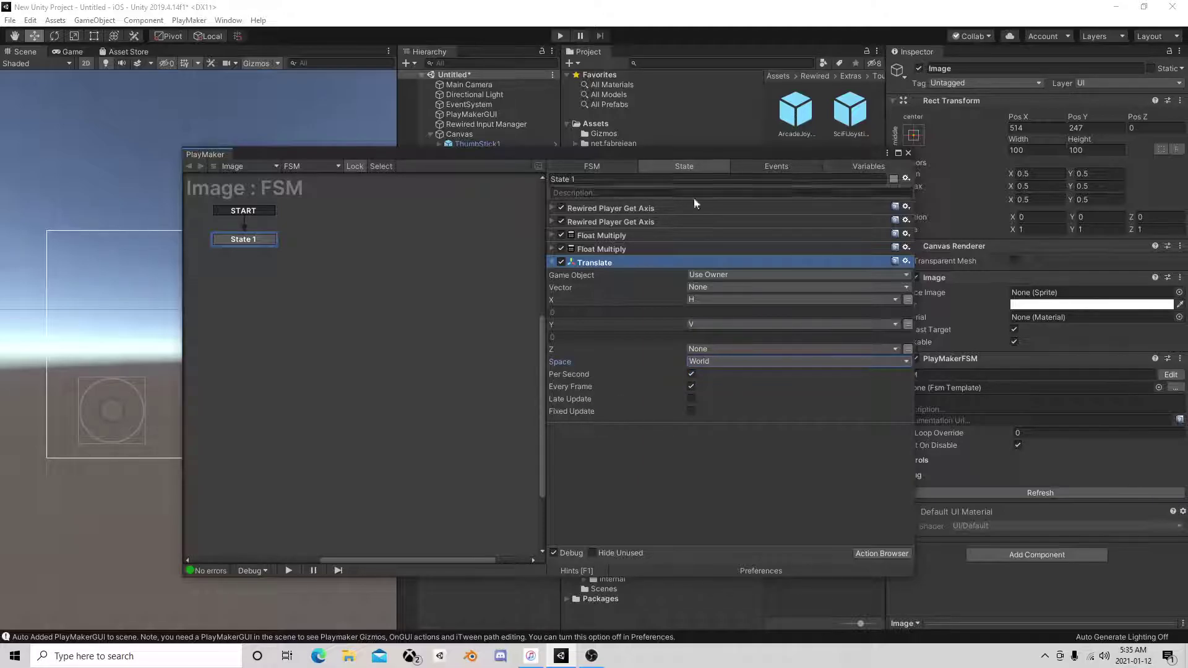
pyautogui.click(551, 222)
pyautogui.click(551, 208)
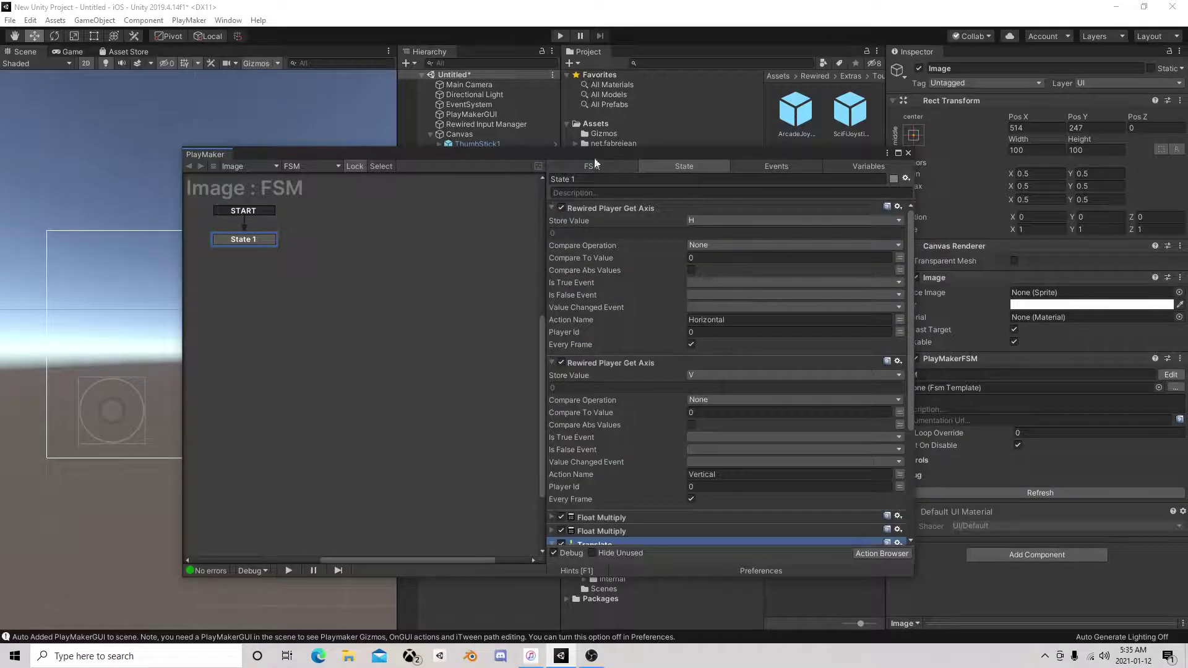
# Drag the touch joystick in play mode to move the white Image while watching the FSM
pyautogui.moveTo(596, 163); pyautogui.dragTo(917, 129)
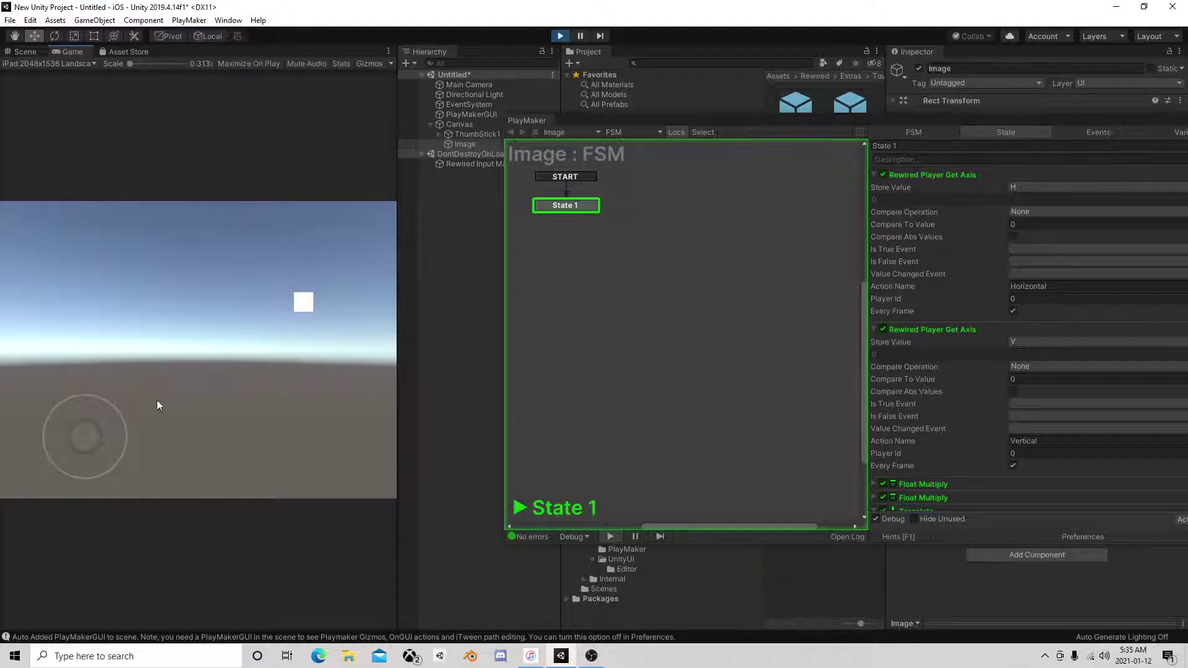
pyautogui.moveTo(89, 433); pyautogui.dragTo(213, 384)
pyautogui.moveTo(916, 128); pyautogui.dragTo(659, 98)
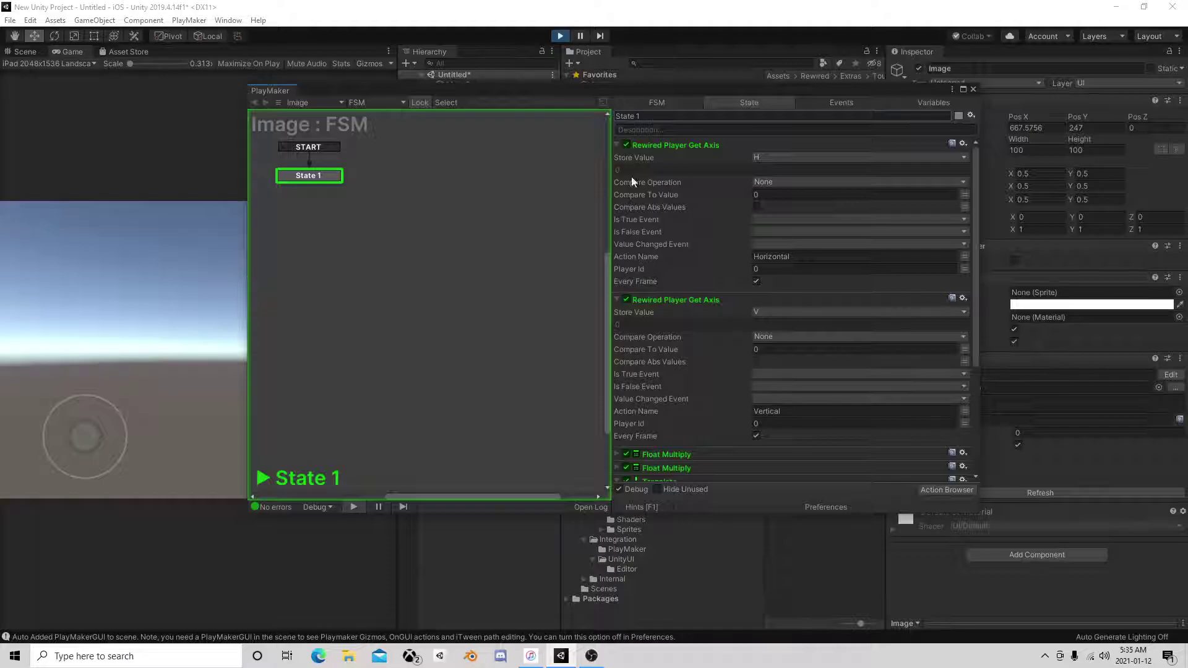
pyautogui.moveTo(85, 437); pyautogui.dragTo(242, 439)
pyautogui.moveTo(84, 437); pyautogui.dragTo(59, 436)
pyautogui.moveTo(480, 90); pyautogui.dragTo(680, 117)
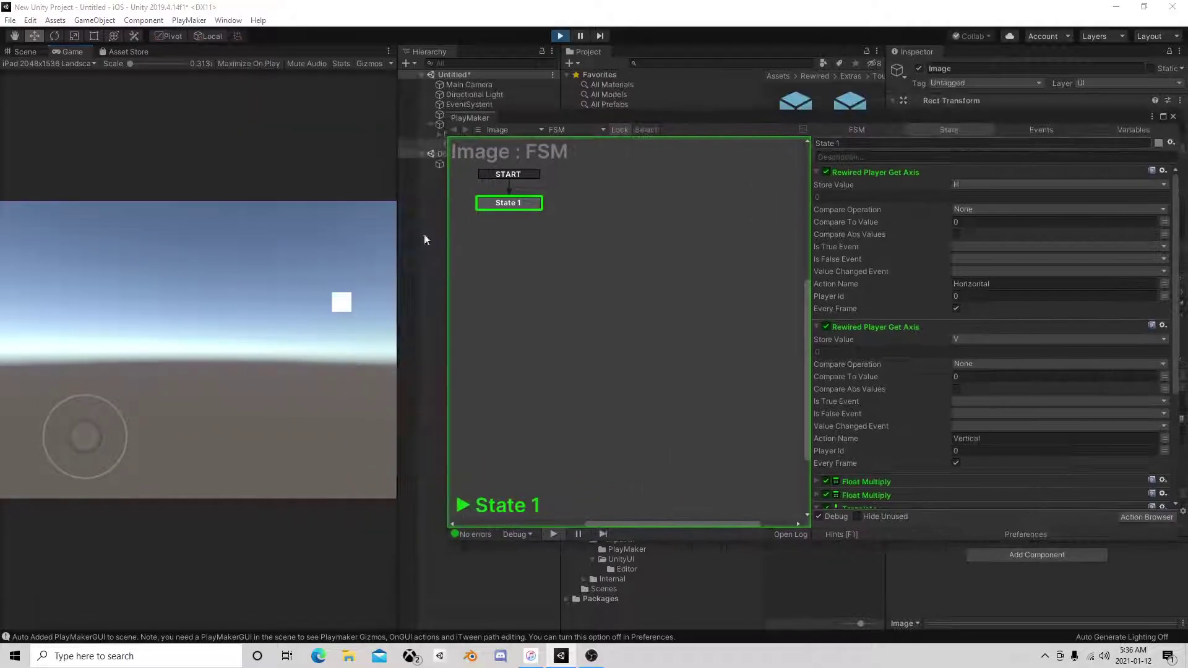
pyautogui.moveTo(84, 434); pyautogui.dragTo(115, 376)
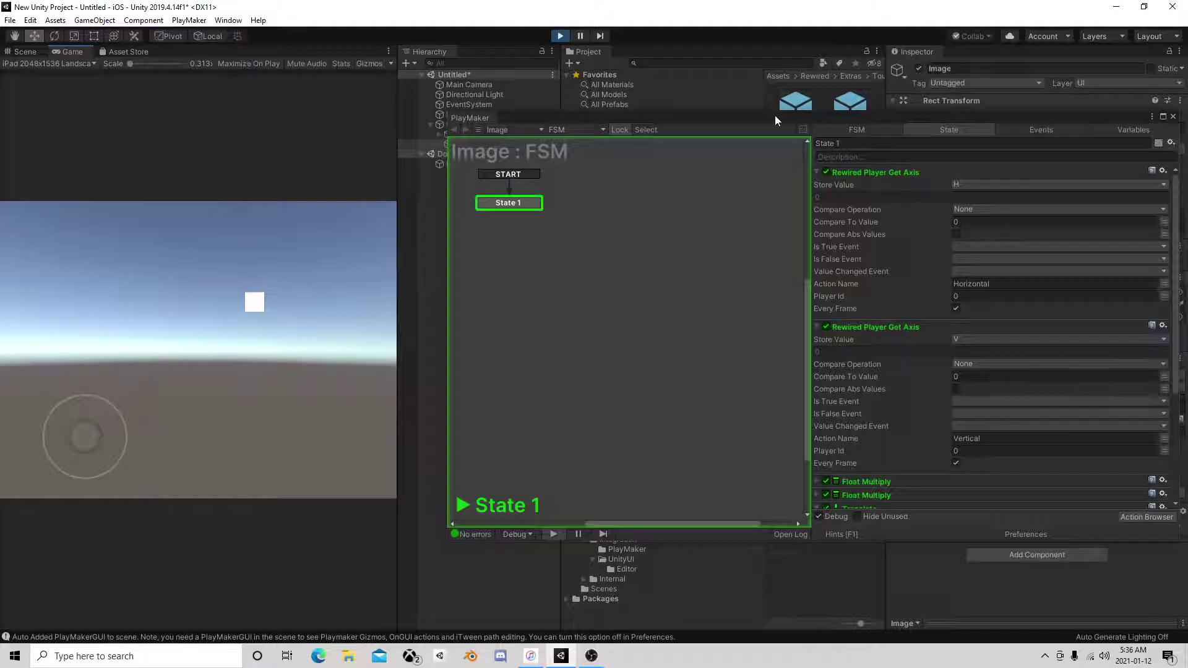
pyautogui.moveTo(774, 115); pyautogui.dragTo(422, 140)
# Stop play mode and close the PlayMaker FSM editor
pyautogui.click(560, 35)
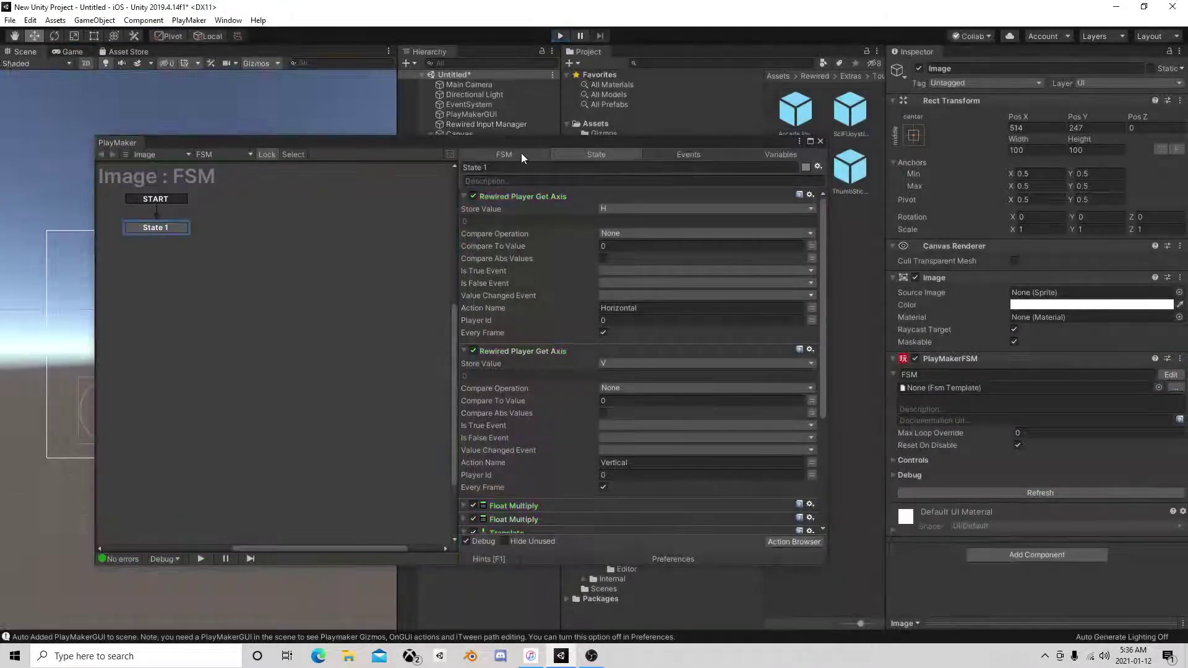
pyautogui.moveTo(521, 154); pyautogui.dragTo(773, 117)
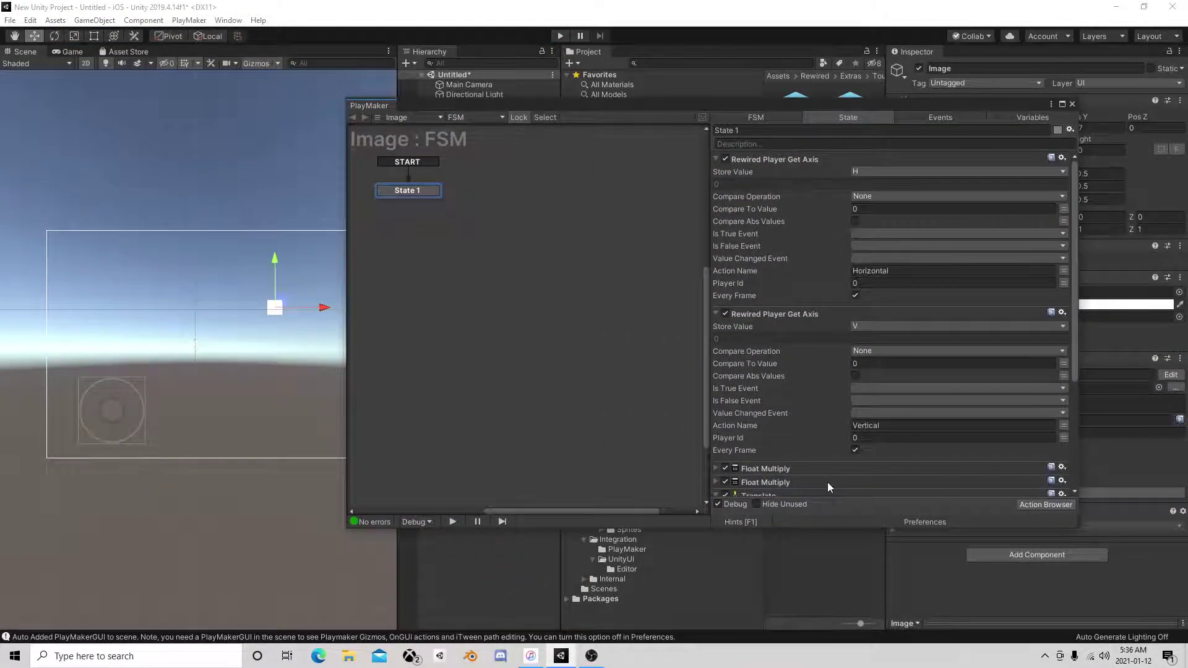
pyautogui.scroll(-5, 813, 382)
pyautogui.scroll(5, 813, 382)
pyautogui.click(1071, 104)
# Launch and close the Rewired editor from Rewired Input Manager, then bring OBS Studio forward
pyautogui.click(488, 124)
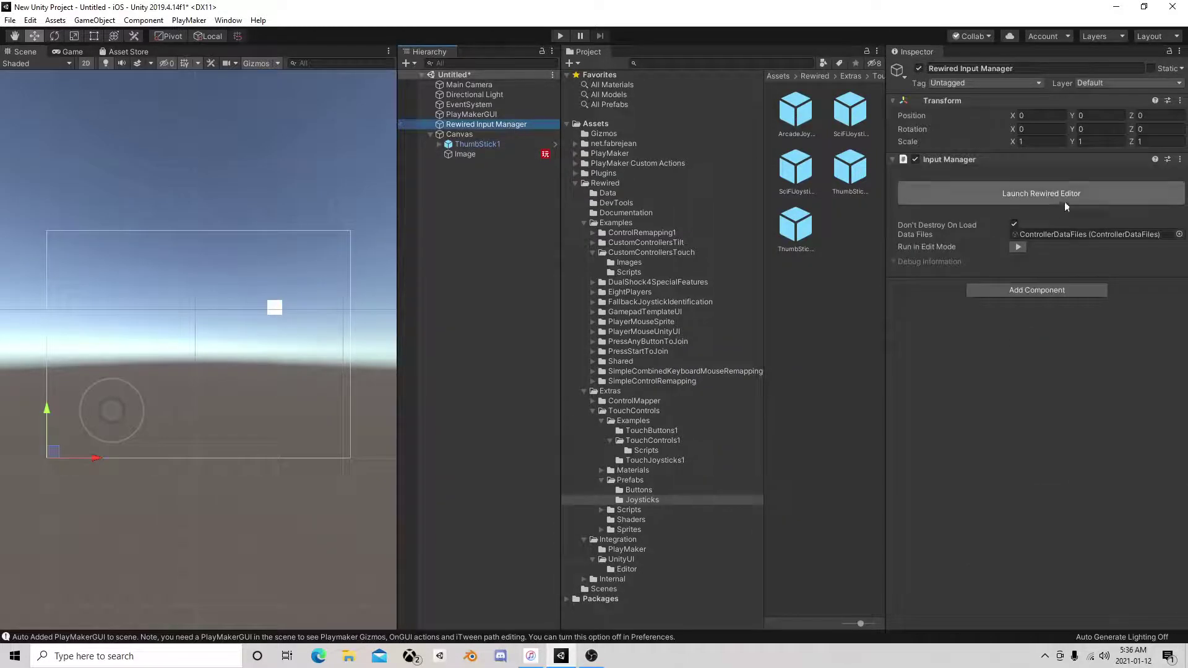
pyautogui.click(1045, 195)
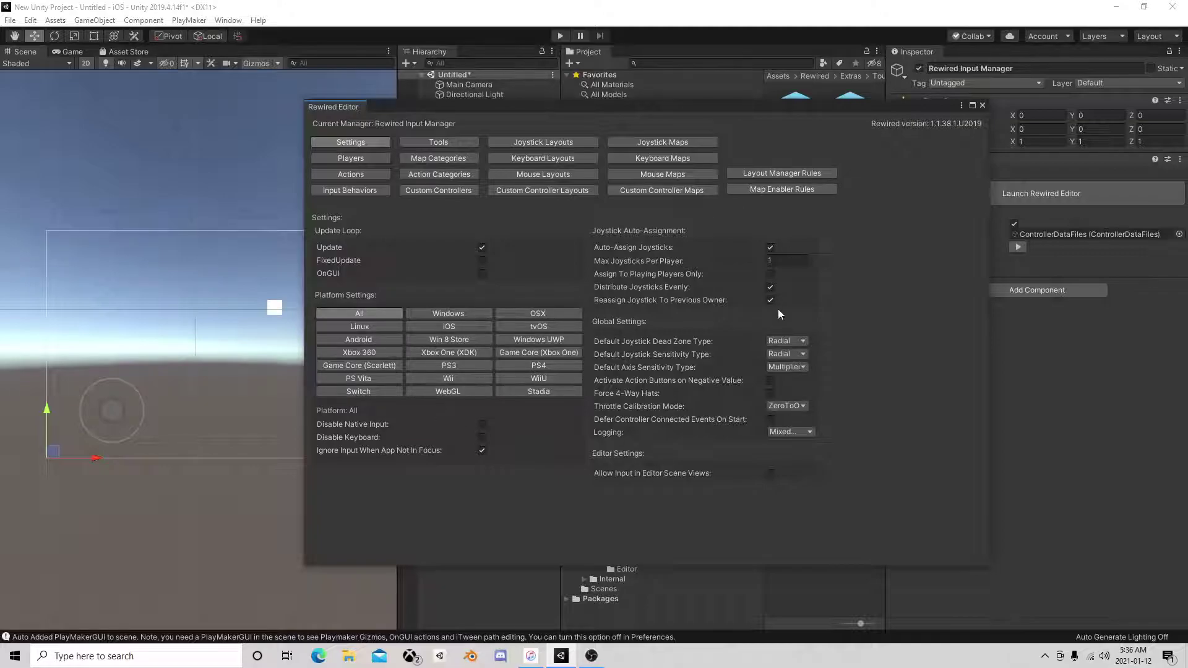
pyautogui.click(982, 105)
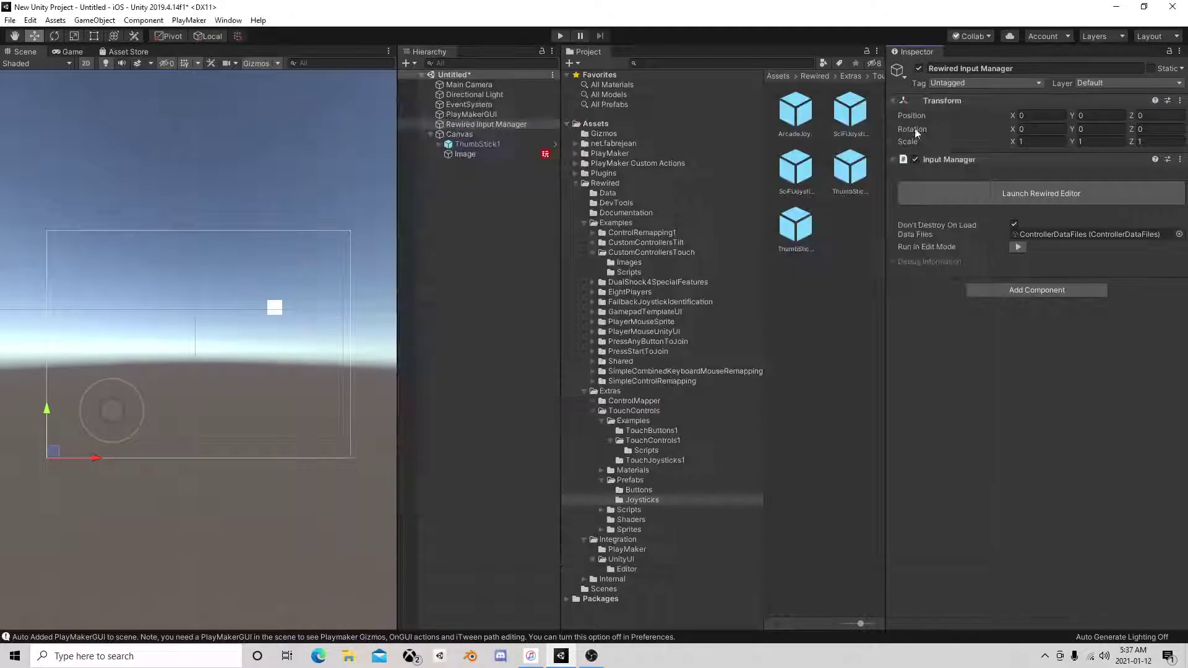
pyautogui.click(591, 656)
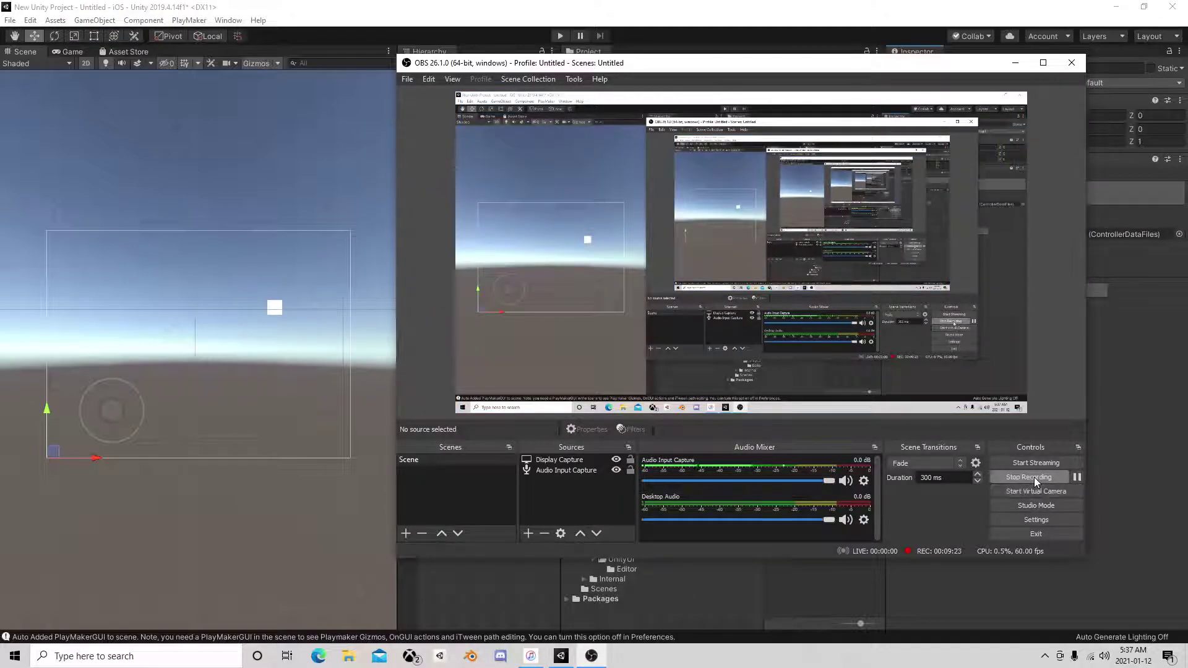